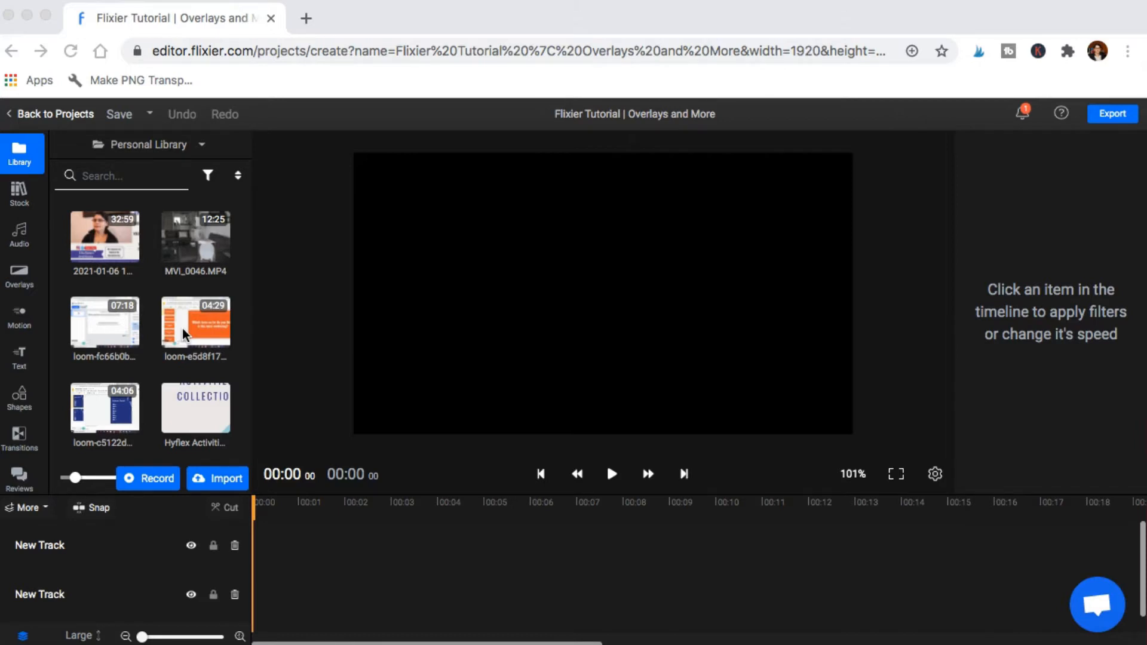
- Add the 10:05 Icebreakers video from the personal library to the lower track at the start of the timeline
scroll(182, 328, down, 5)
scroll(182, 328, down, 2)
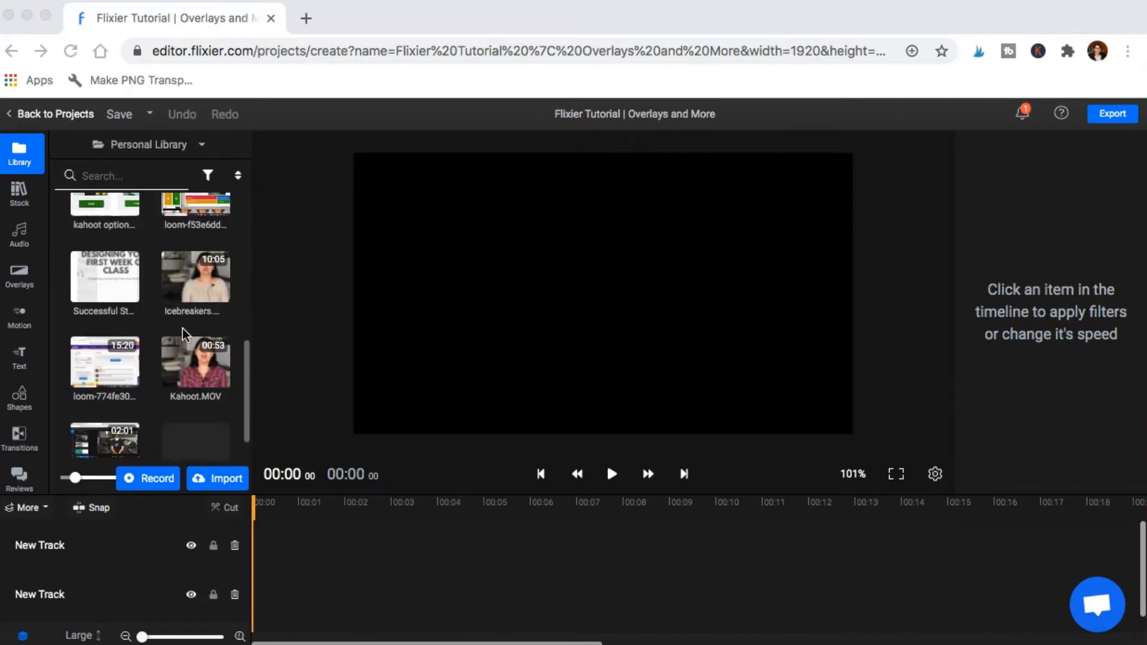
drag(188, 267, 258, 610)
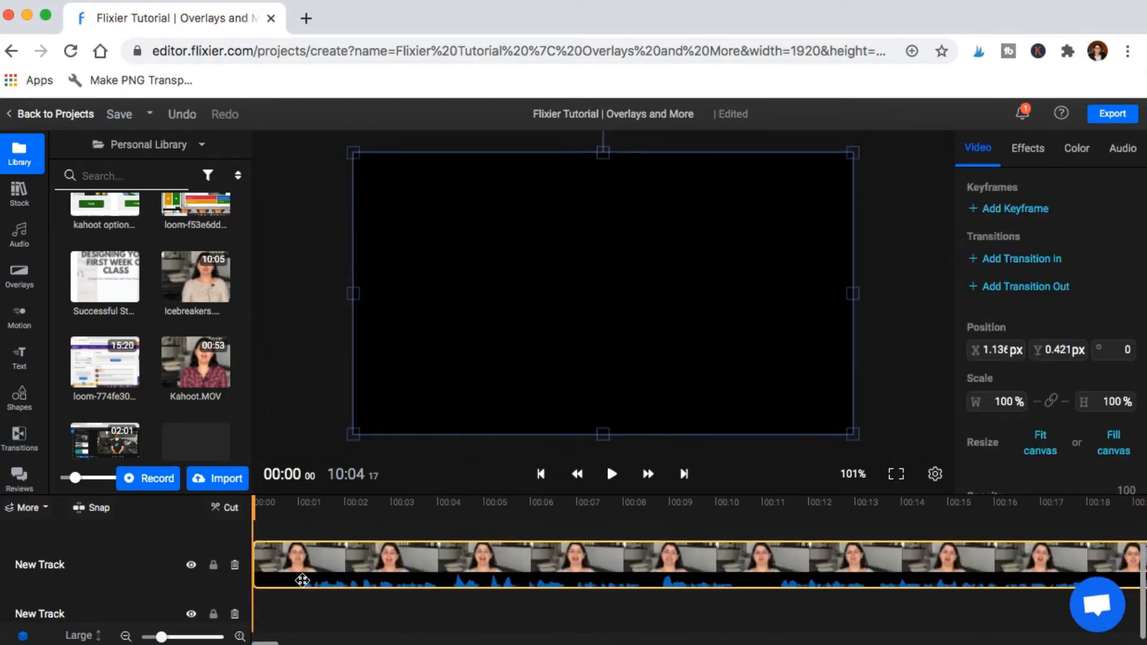
drag(303, 580, 299, 605)
scroll(307, 589, down, 1)
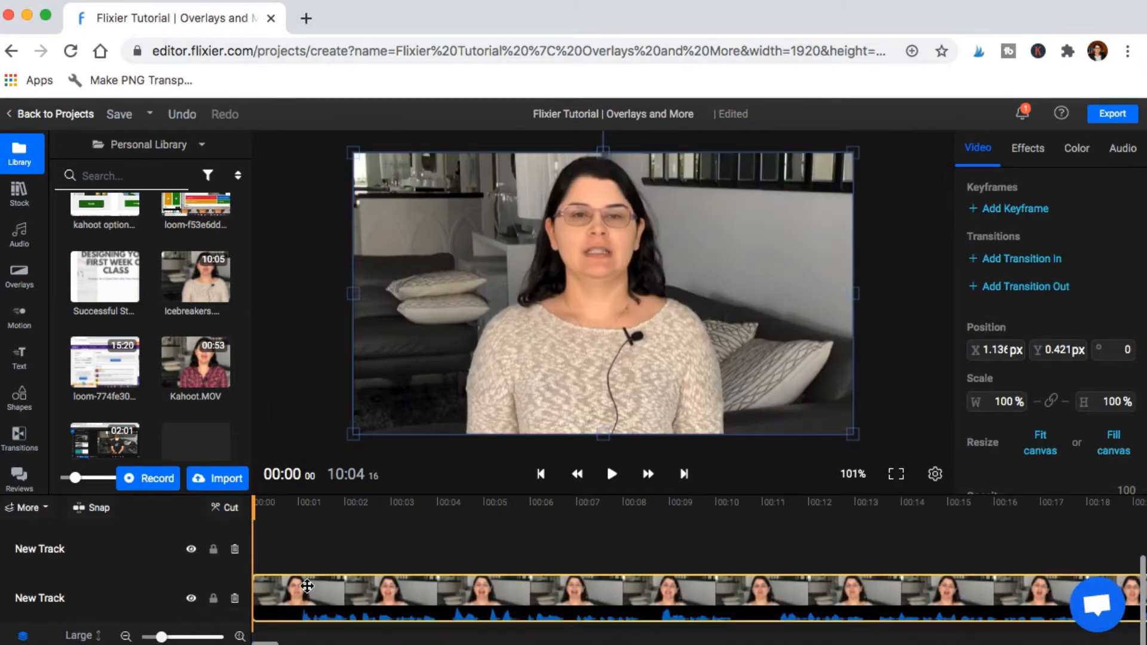
- Split the Icebreakers clip at 00:00 frame 27 and delete the short piece before the split
click(294, 550)
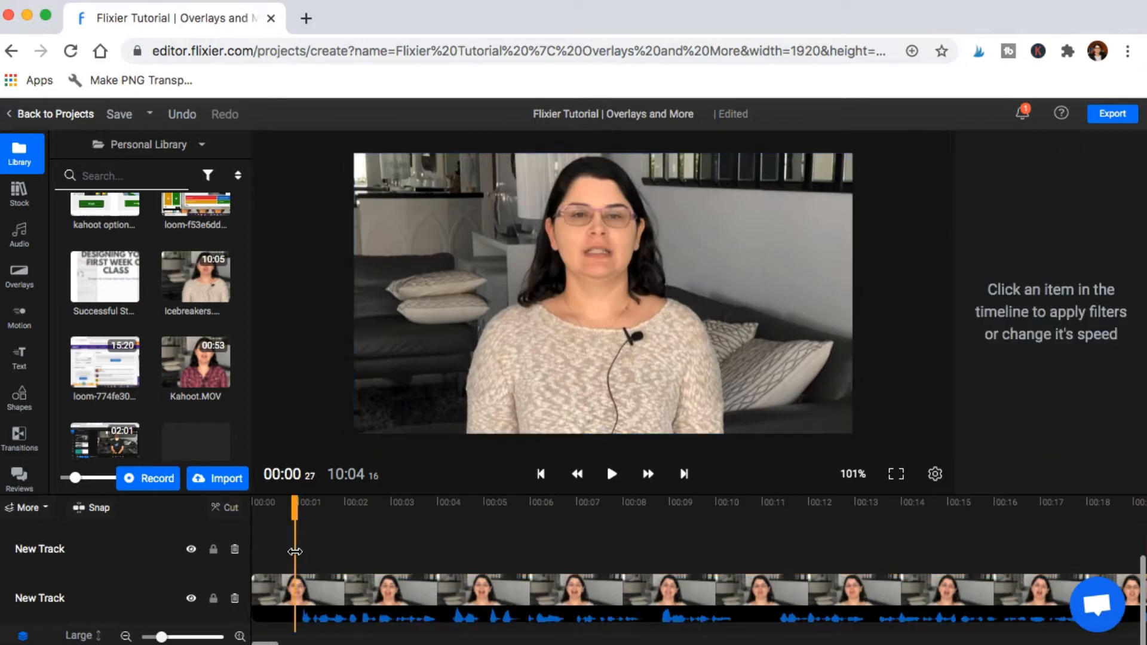
click(278, 583)
key(s)
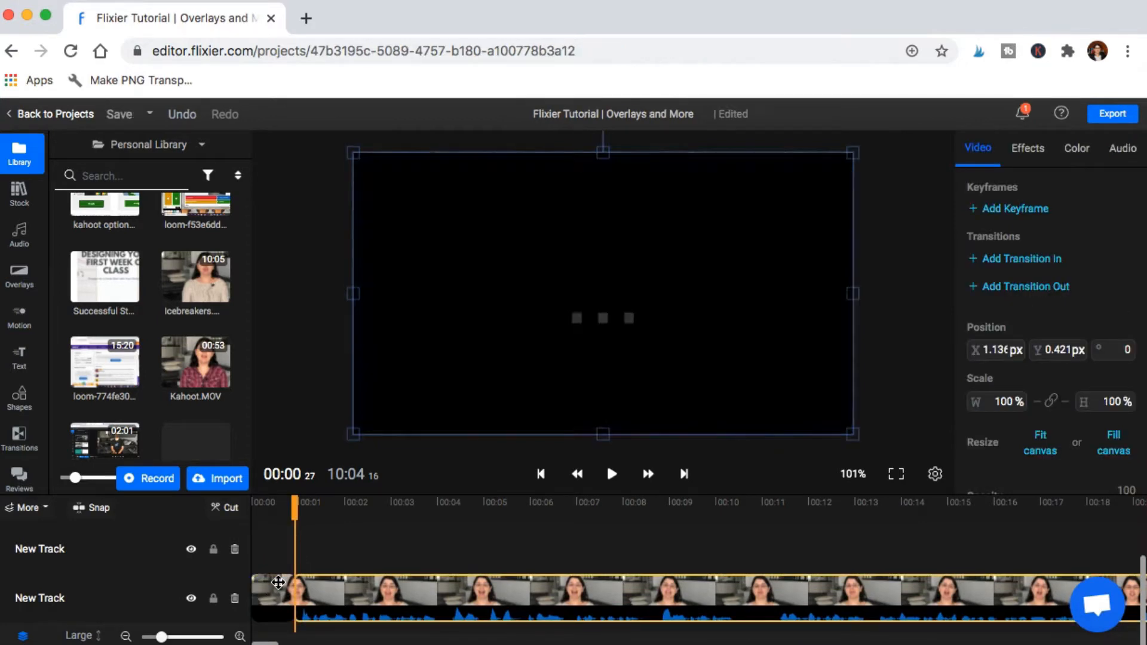
click(275, 585)
key(Delete)
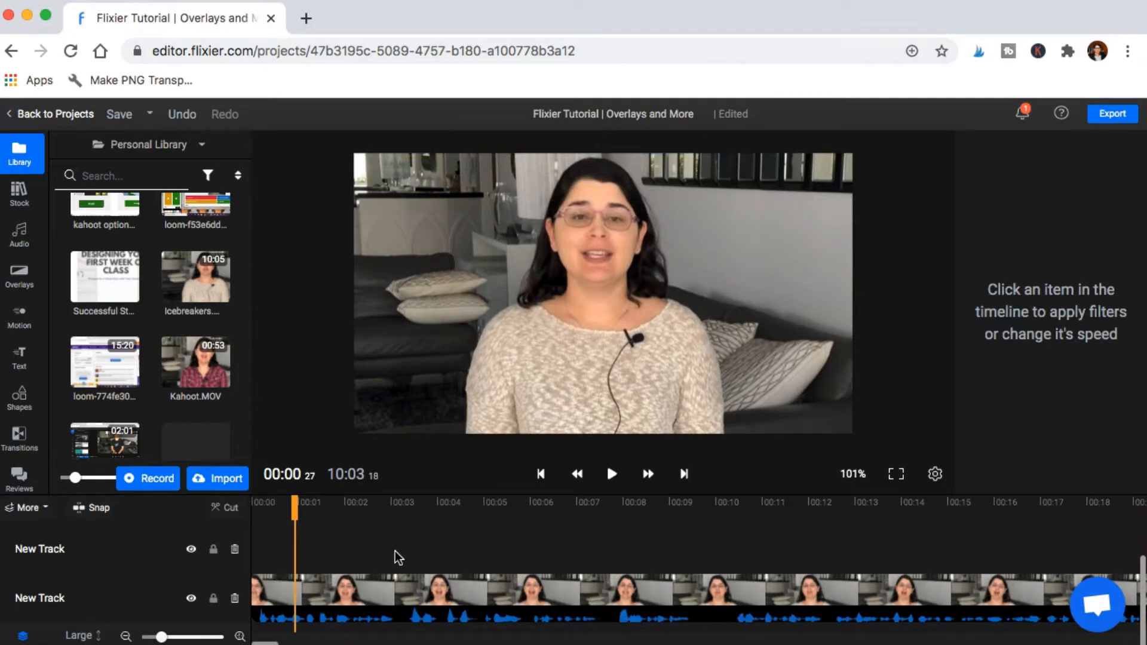
- Play the trimmed clip from the beginning and stop the playhead at 00:06, where the title should start
click(373, 587)
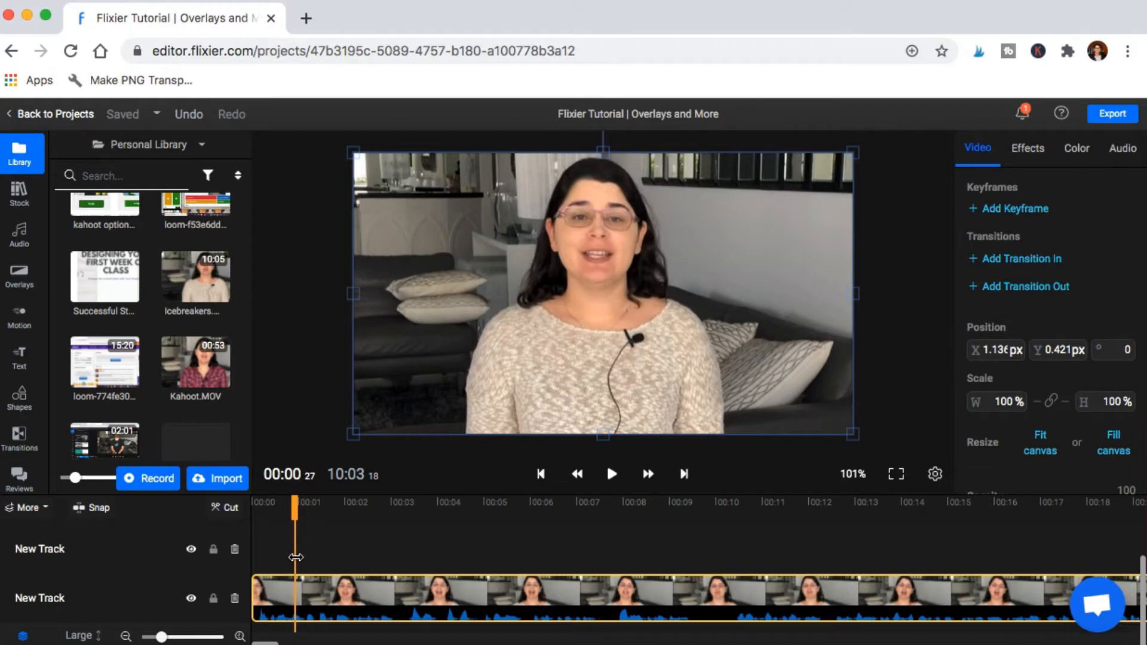
click(253, 550)
click(613, 475)
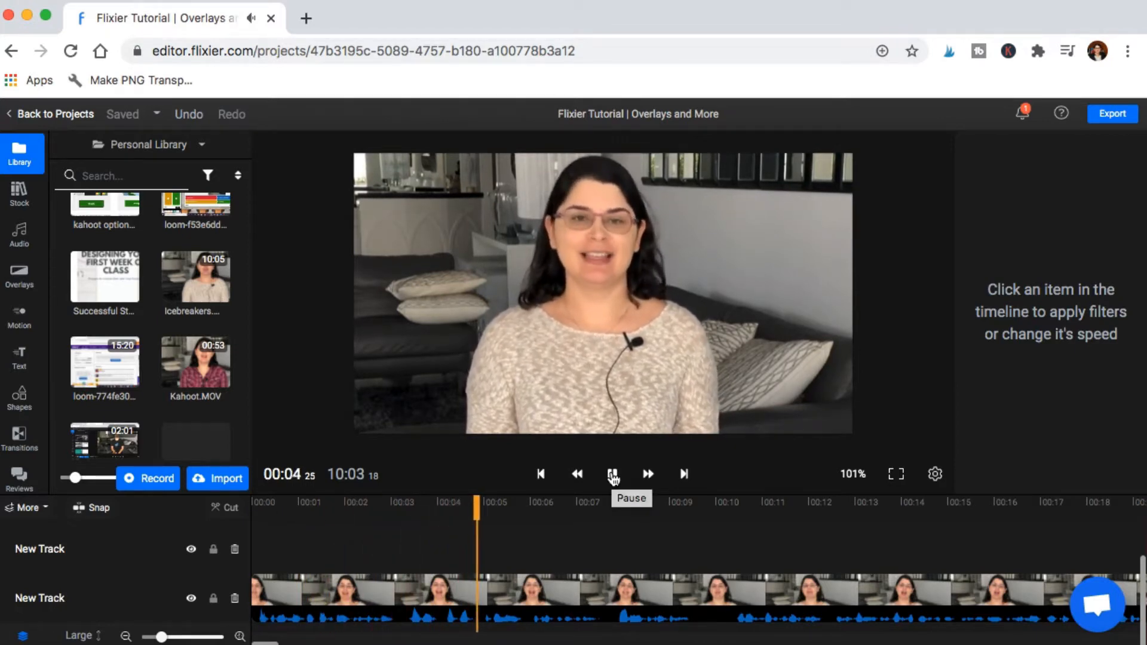
click(612, 475)
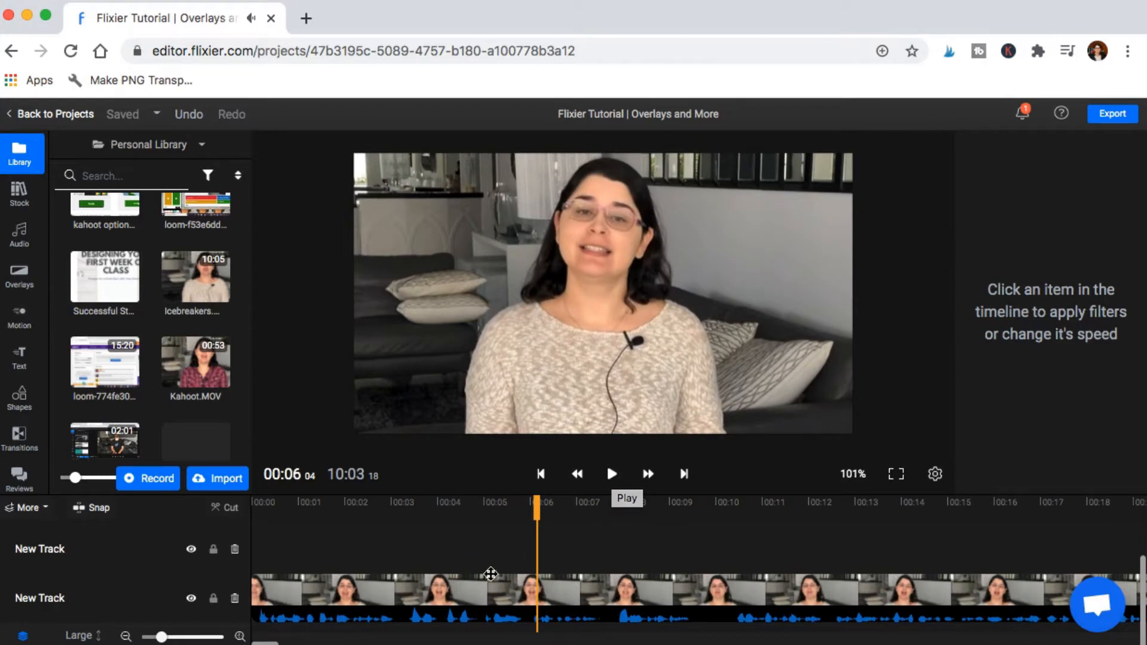
click(499, 559)
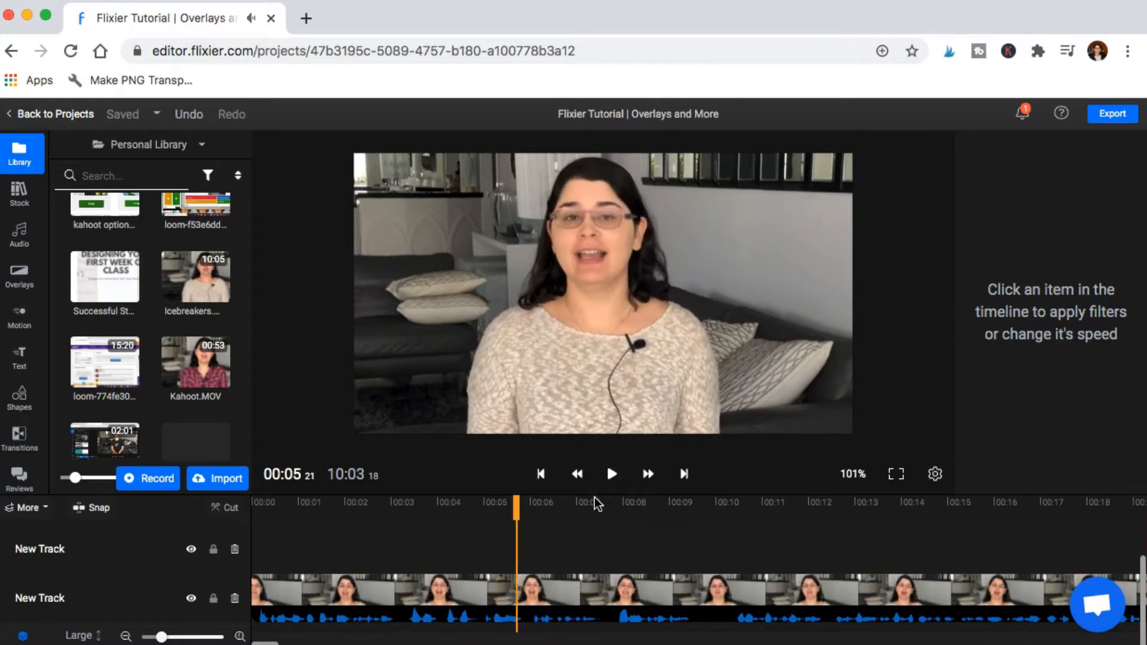
click(612, 474)
click(612, 475)
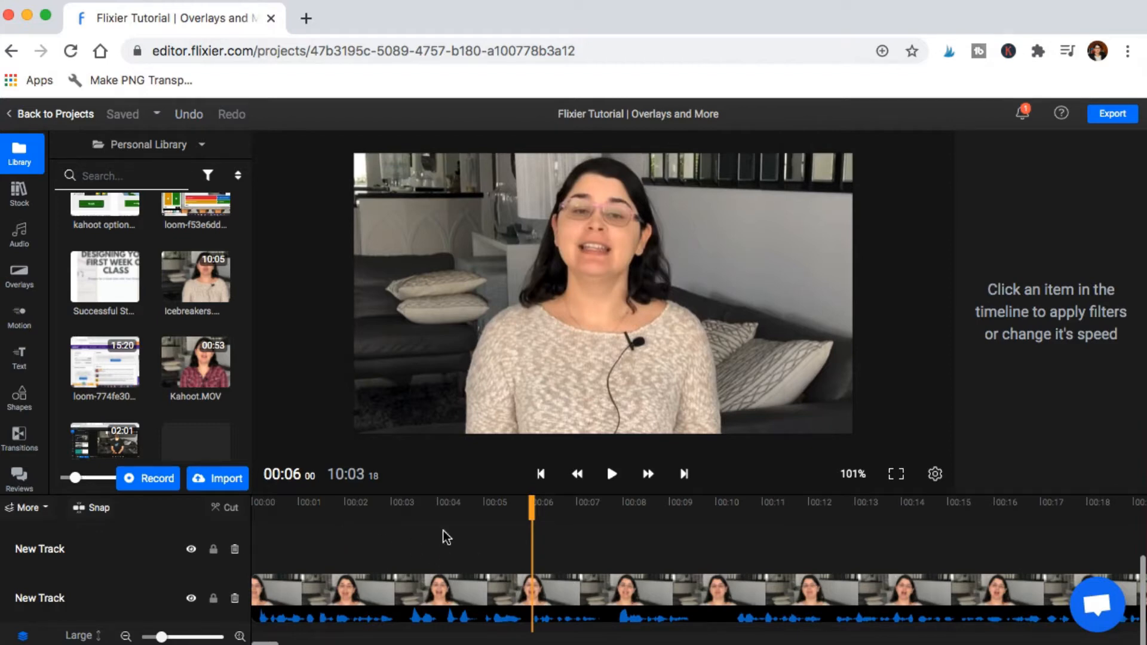
- Add the Title Style 12 motion title to the upper track at 00:06 and preview its animation
click(20, 362)
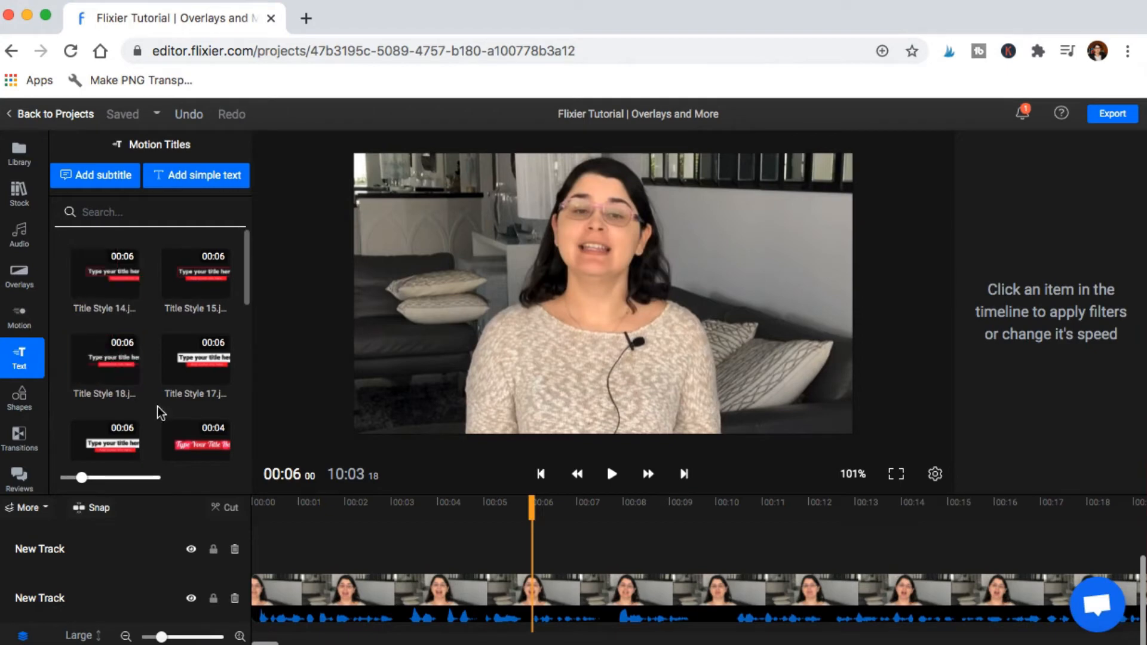
scroll(150, 425, down, 4)
scroll(150, 423, up, 4)
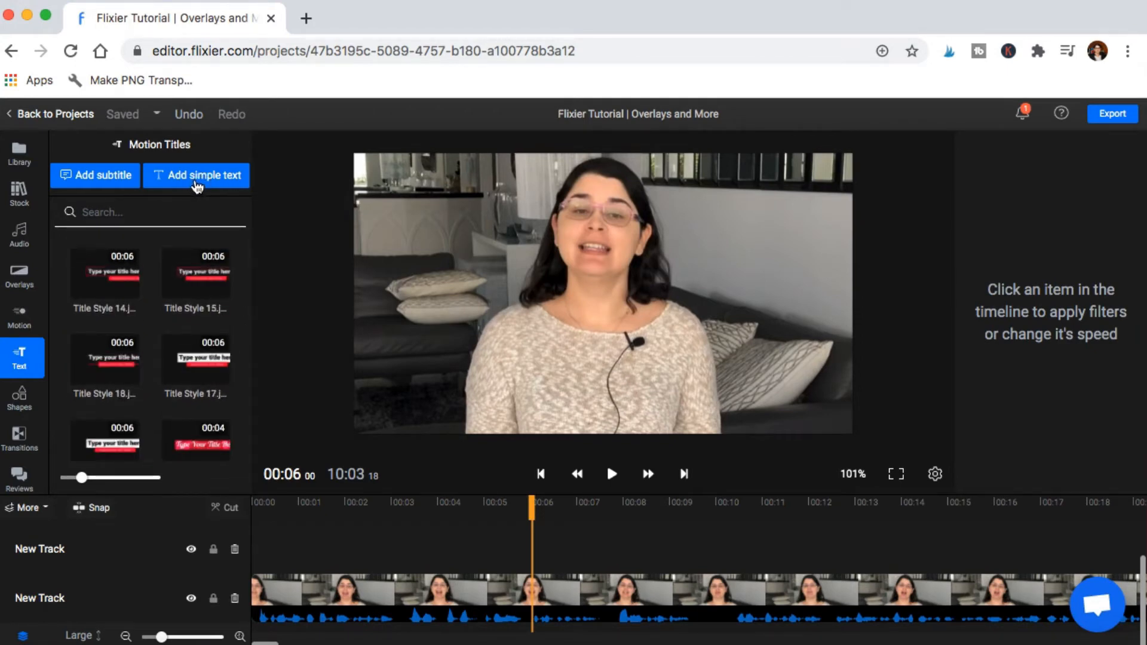
scroll(185, 310, down, 2)
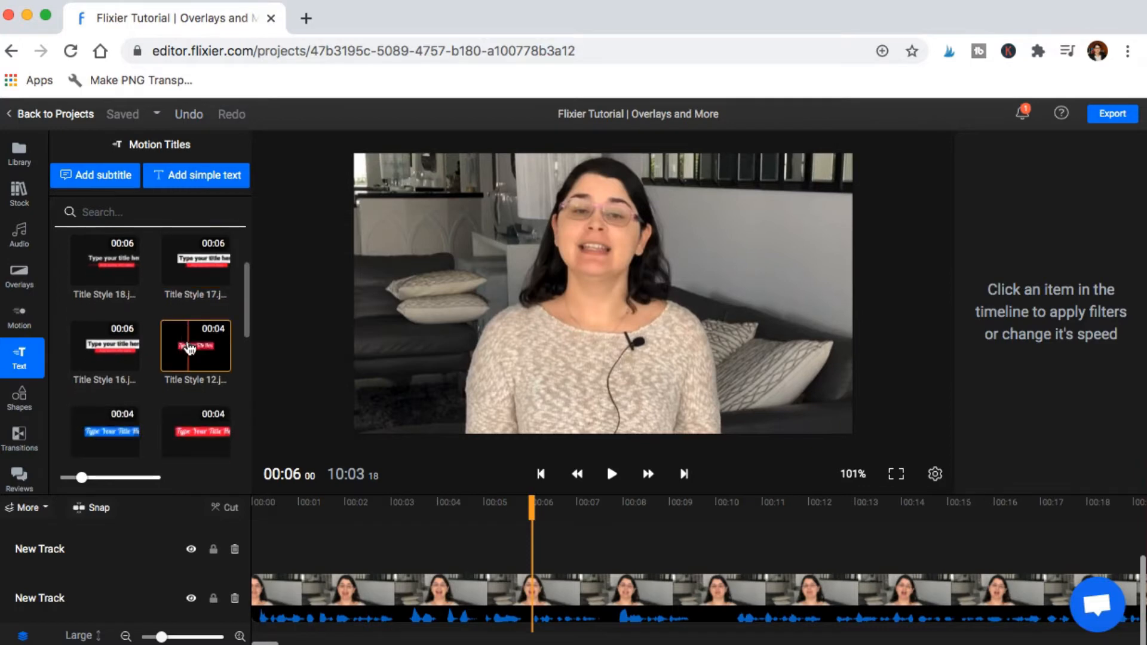
drag(190, 348, 530, 539)
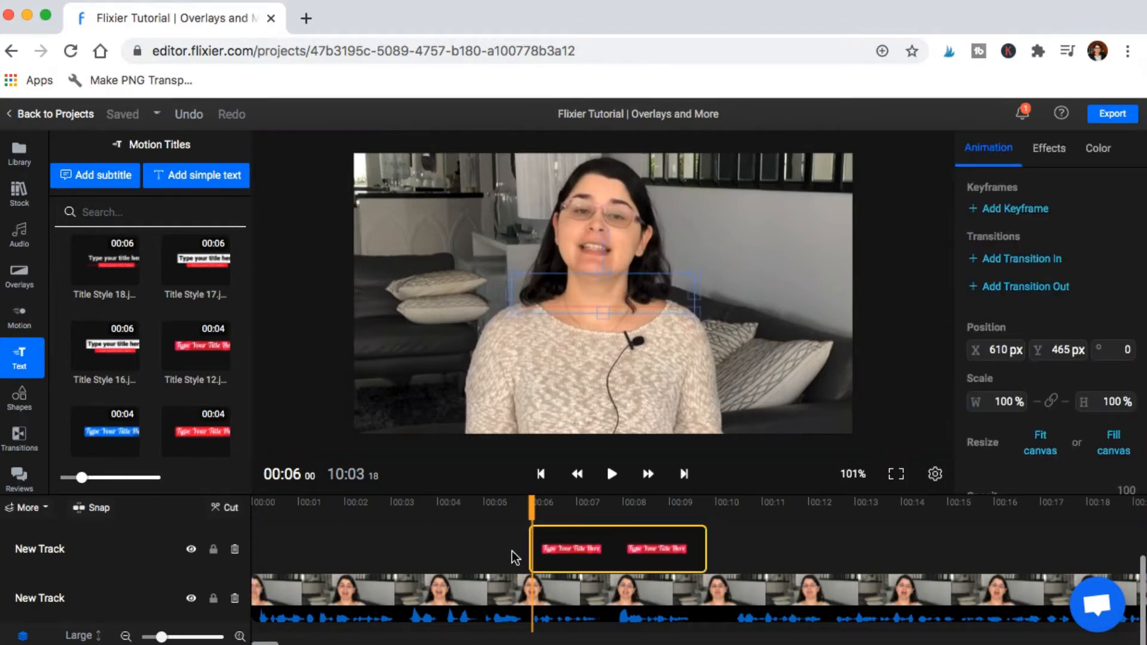
click(519, 546)
click(609, 475)
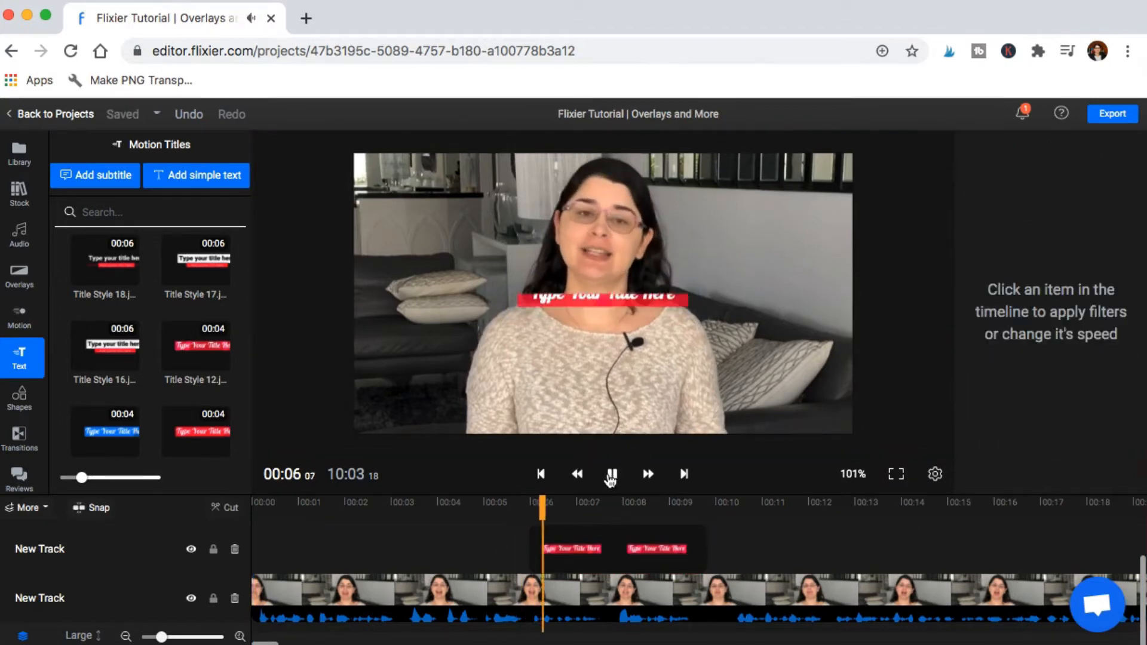
click(609, 475)
- Enlarge the title to about 195% and move it to the lower centre of the frame, about X 277 px, Y 787 px
click(555, 546)
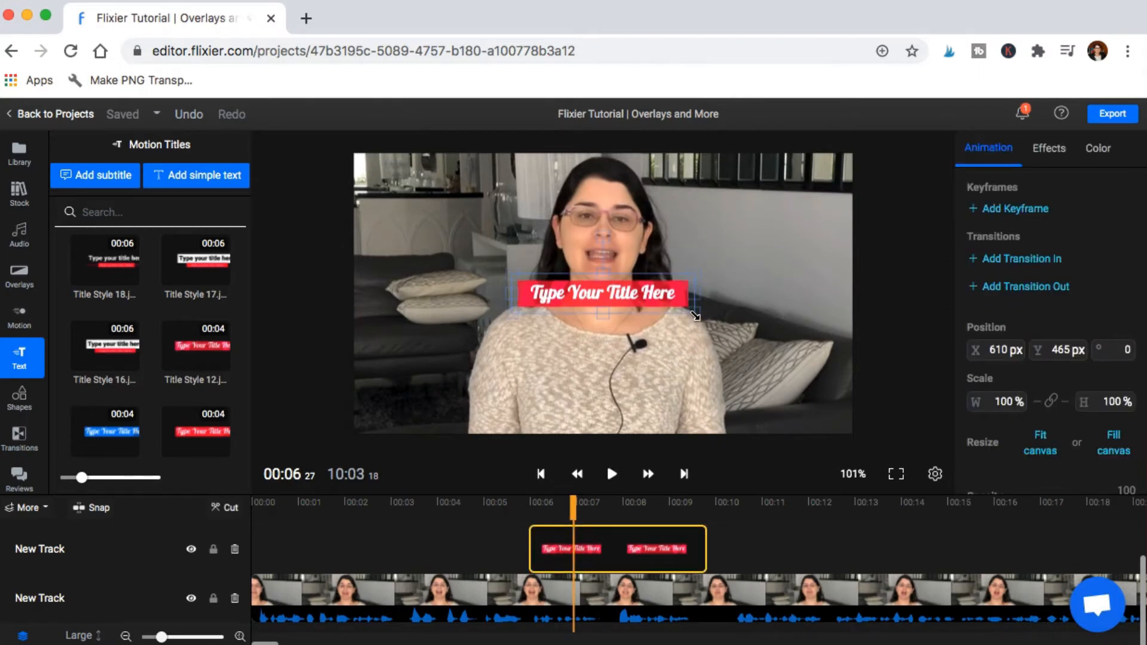
drag(697, 311, 794, 379)
drag(712, 334, 628, 404)
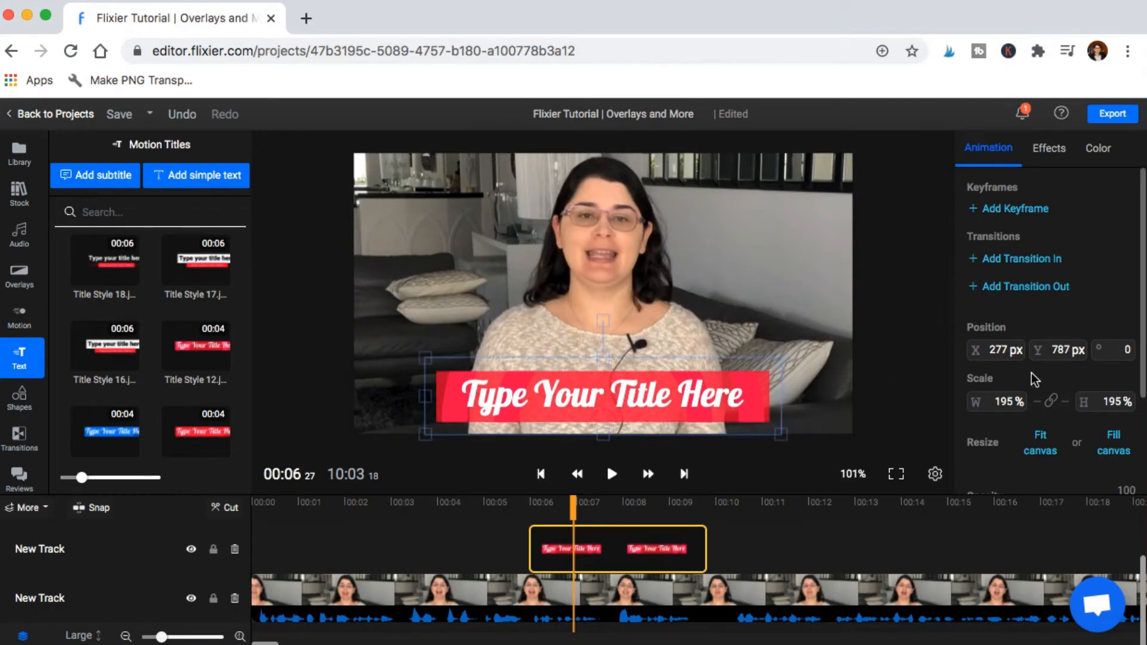
- Open the title's animation for editing and replace its placeholder text with "Important Literary Terms"
scroll(1031, 373, down, 3)
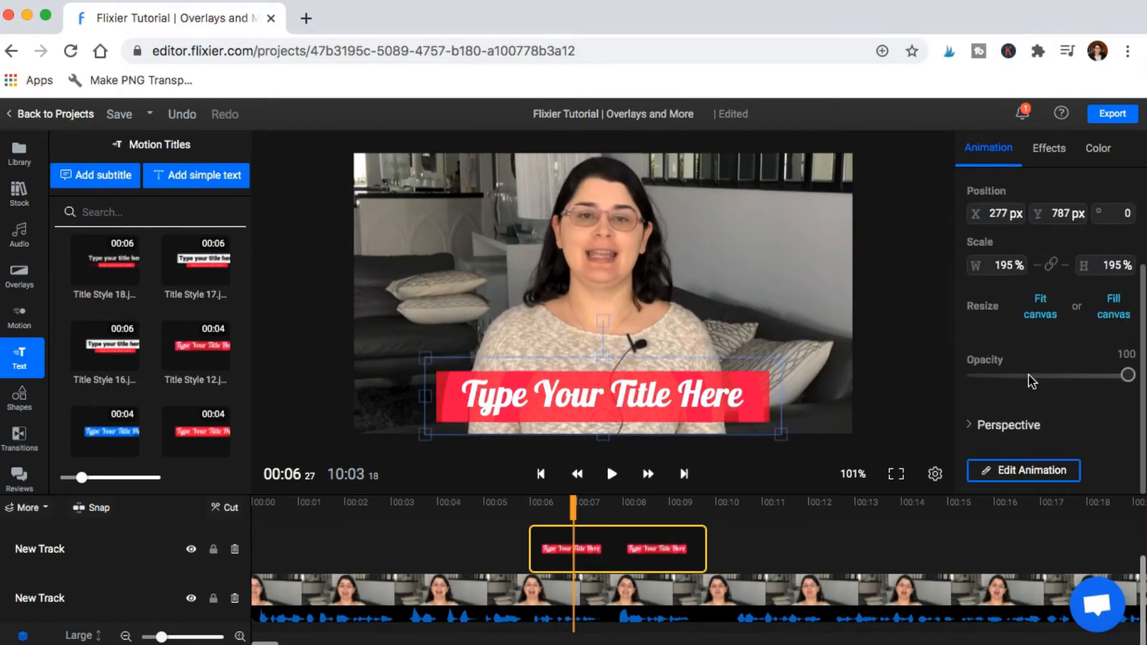
click(1013, 470)
triple_click(874, 437)
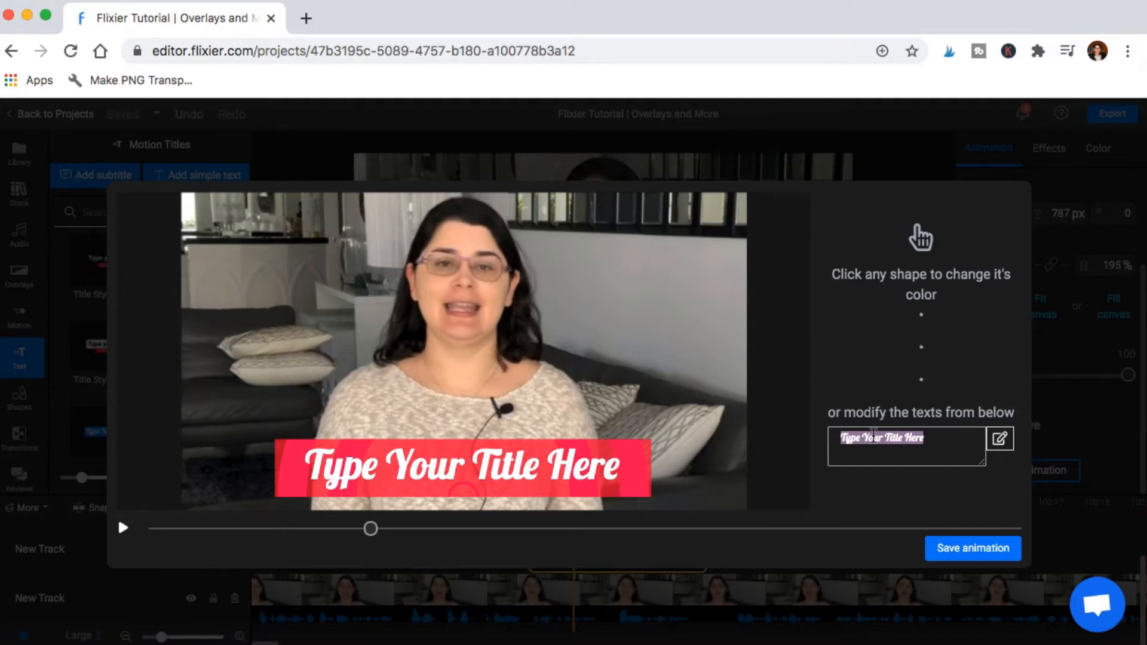
text(Importa)
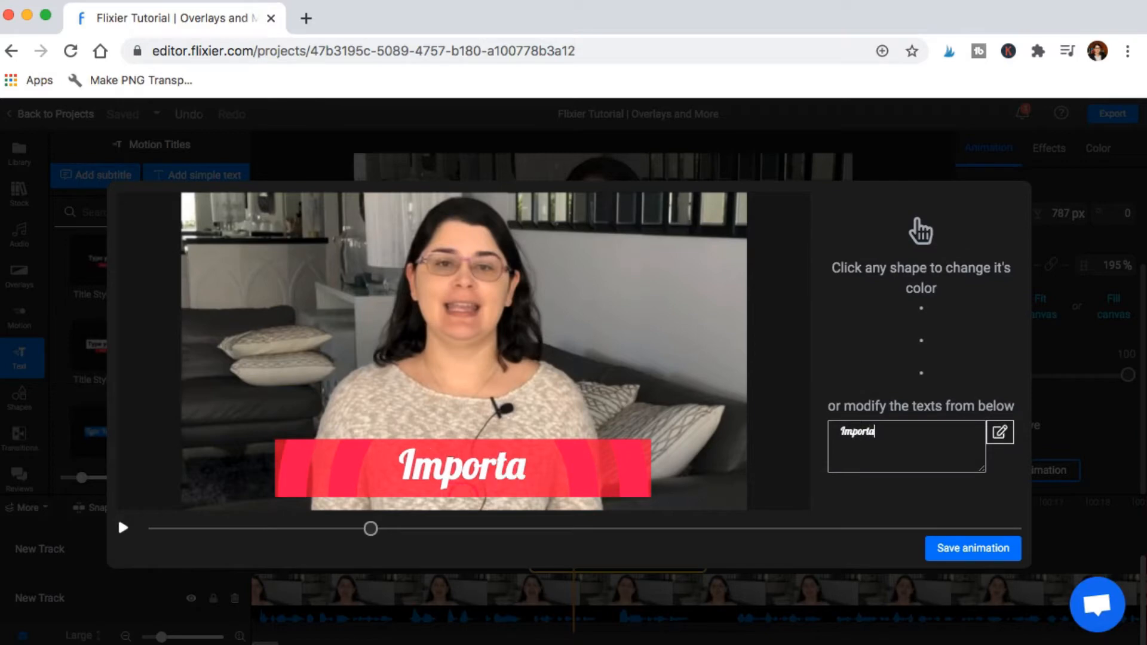
text(nt Literar)
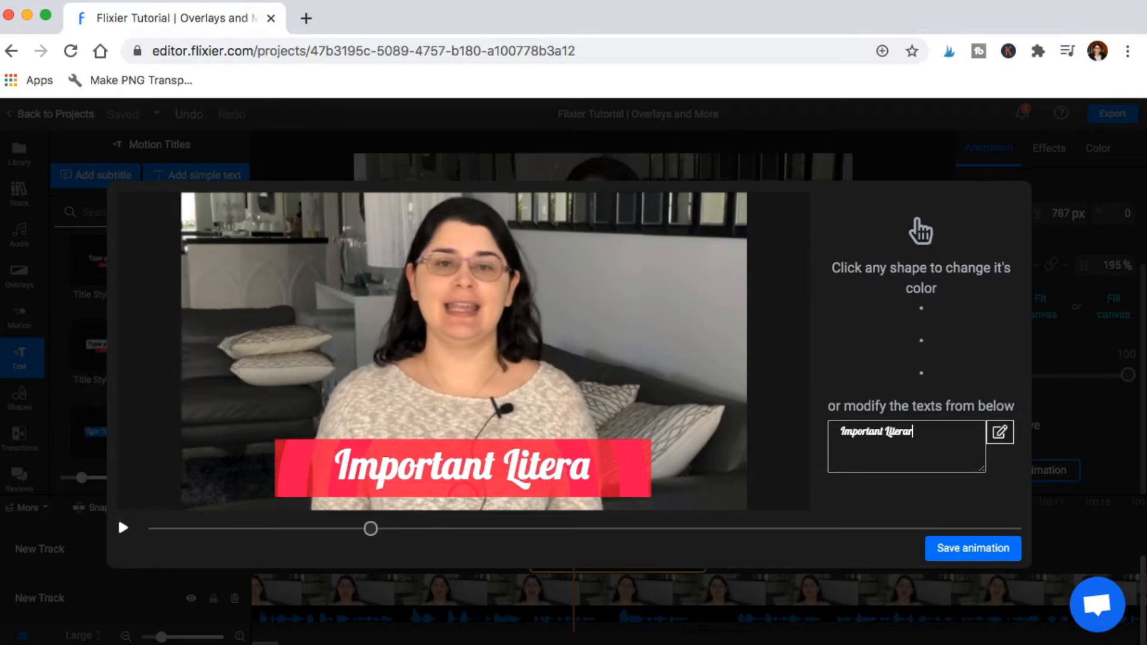
text(y Terms)
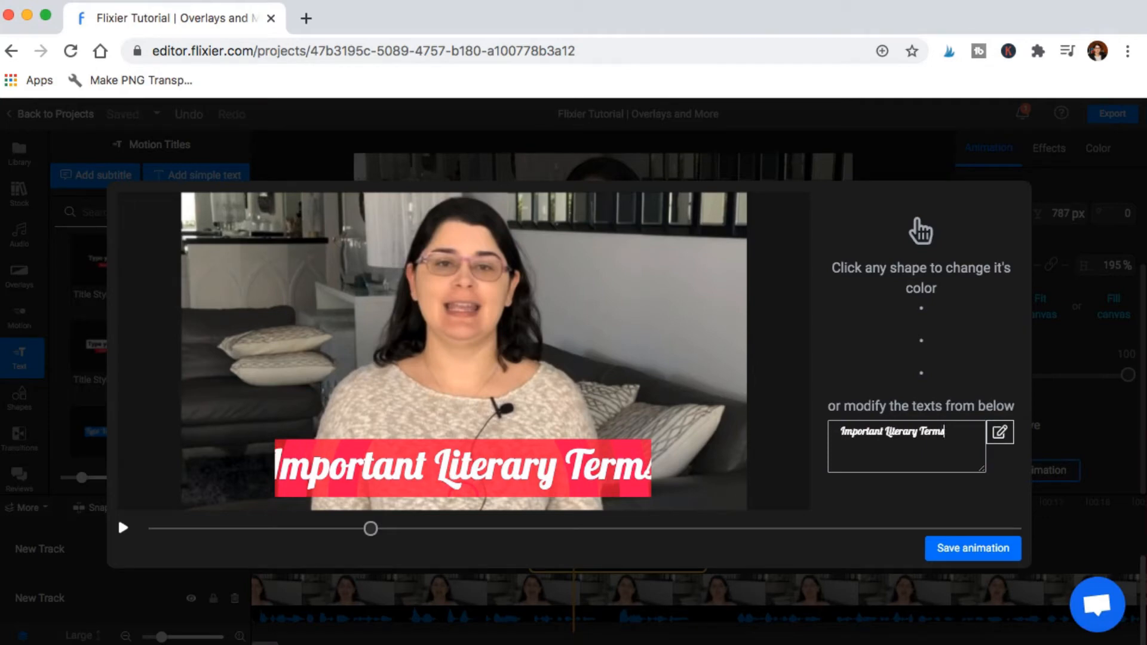
- Shorten the title text to "Important Terms!" so it fits the red banner
key(BackSpace)
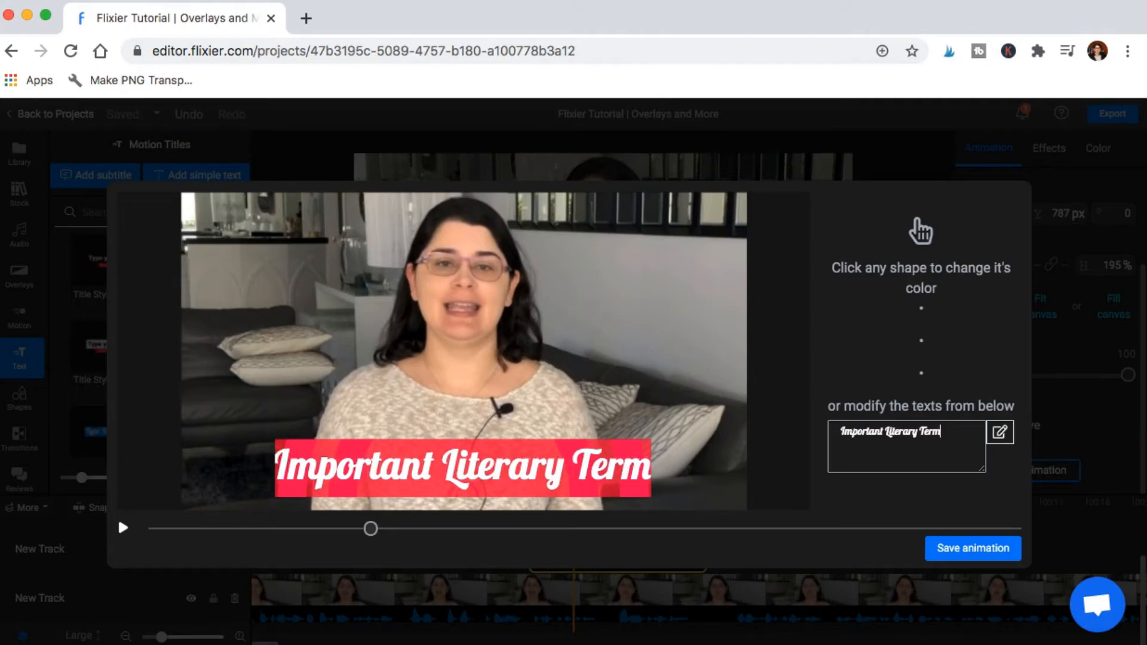
key(BackSpace)
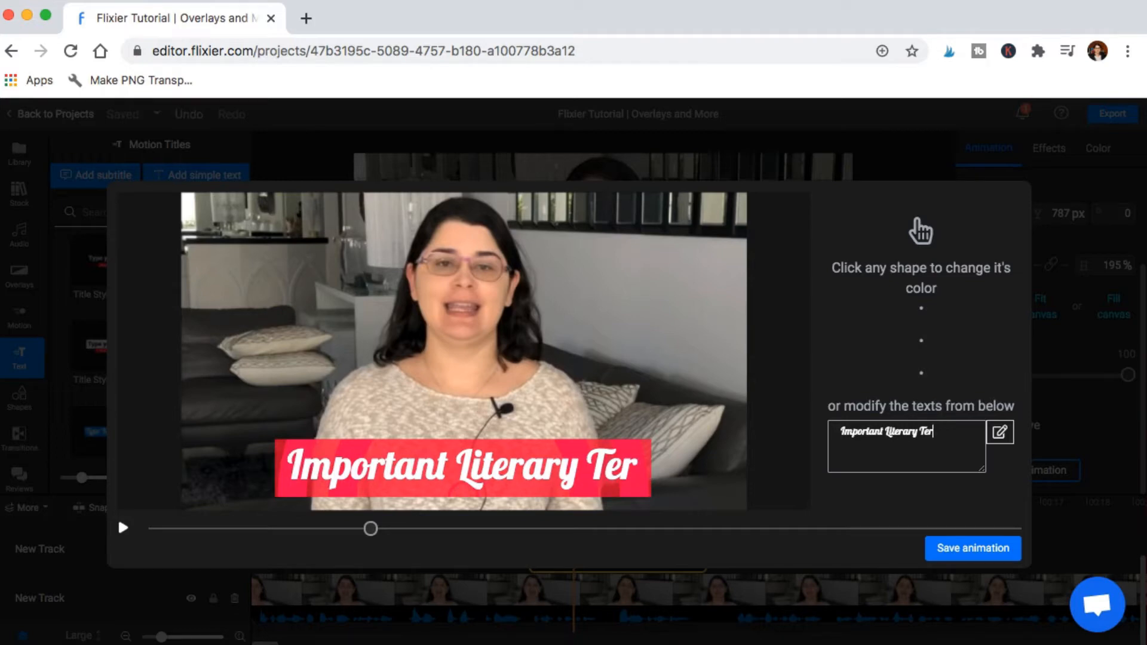
key(BackSpace)
key(BackSpace)
key(BackSpace)
key(BackSpace)
key(BackSpace)
key(BackSpace)
key(BackSpace)
key(BackSpace)
key(BackSpace)
key(BackSpace)
key(BackSpace)
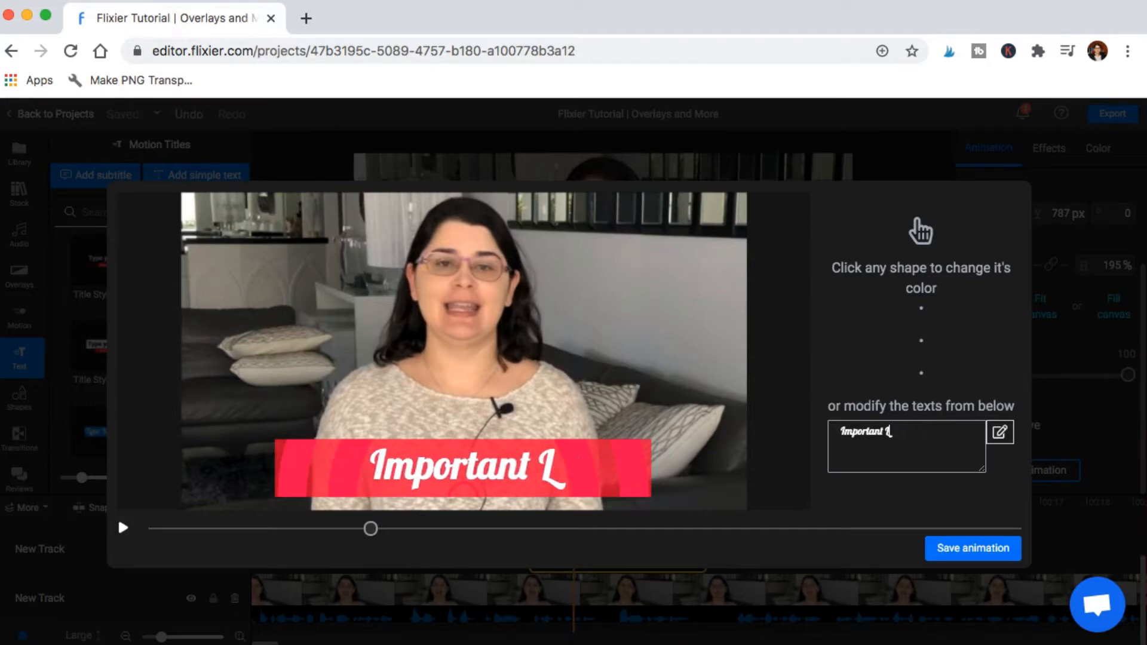
key(BackSpace)
key(BackSpace)
text(Terms)
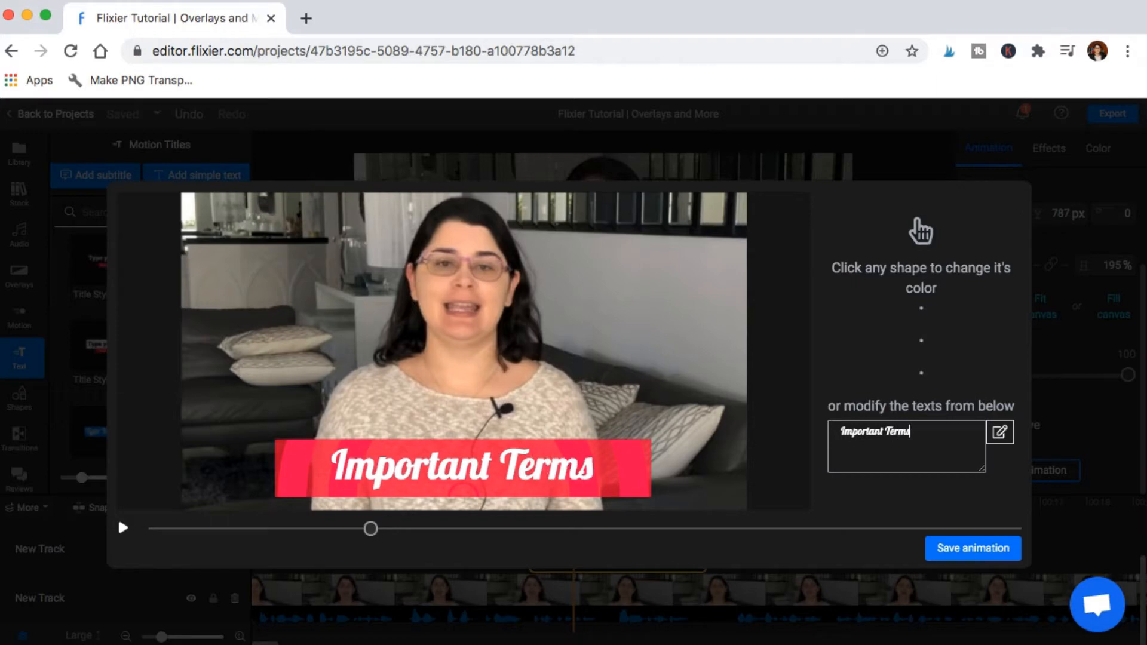
text(!)
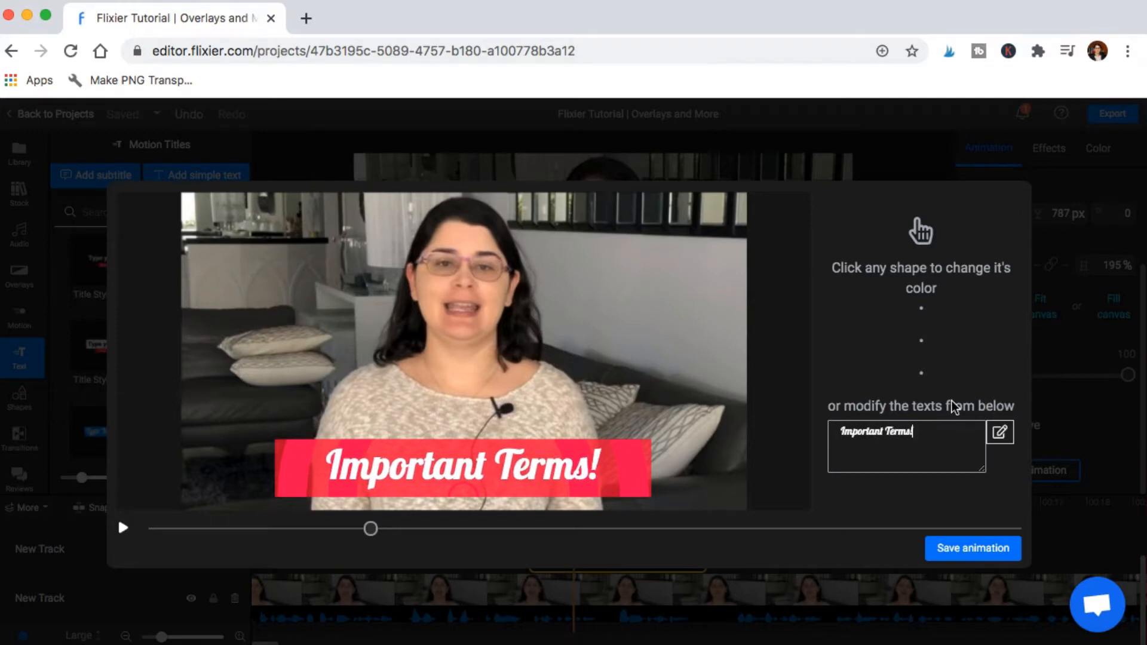
- Try the Source Sans Pro font on the title text, and set its font family to Roboto Condensed
click(997, 434)
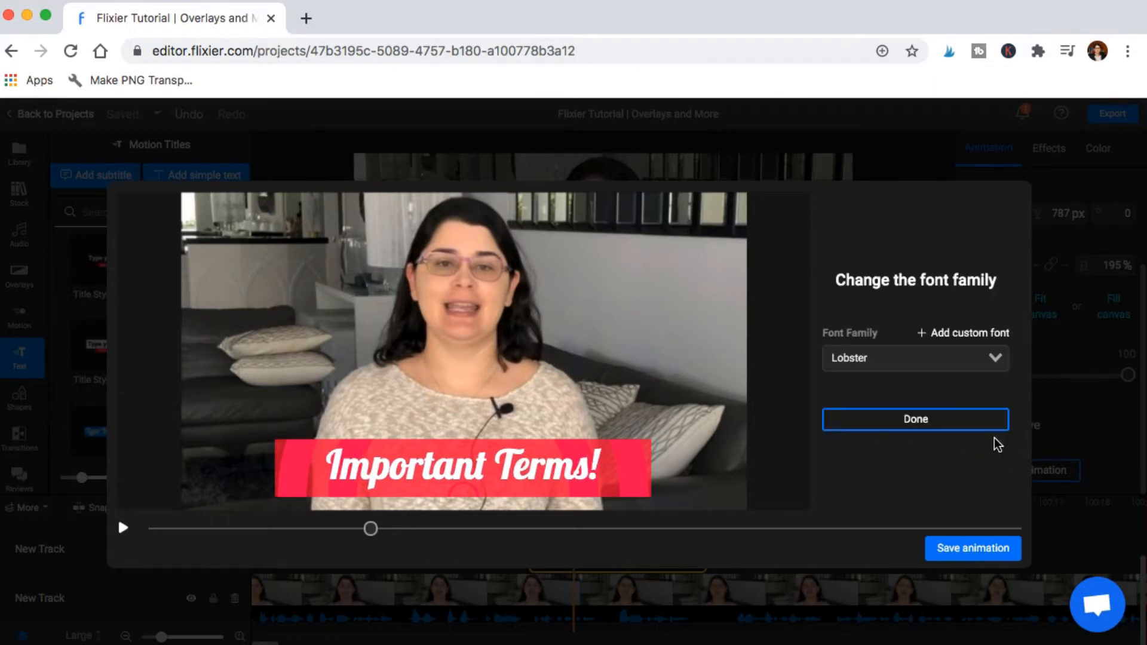
click(911, 353)
click(920, 495)
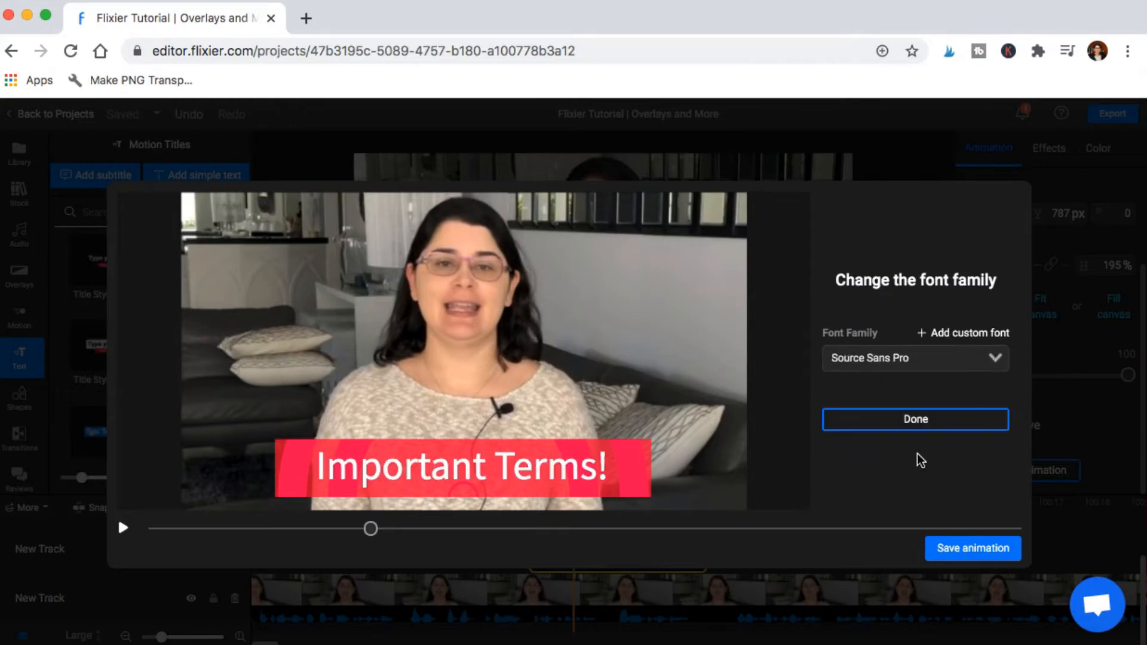
click(889, 357)
scroll(882, 489, down, 1)
click(926, 474)
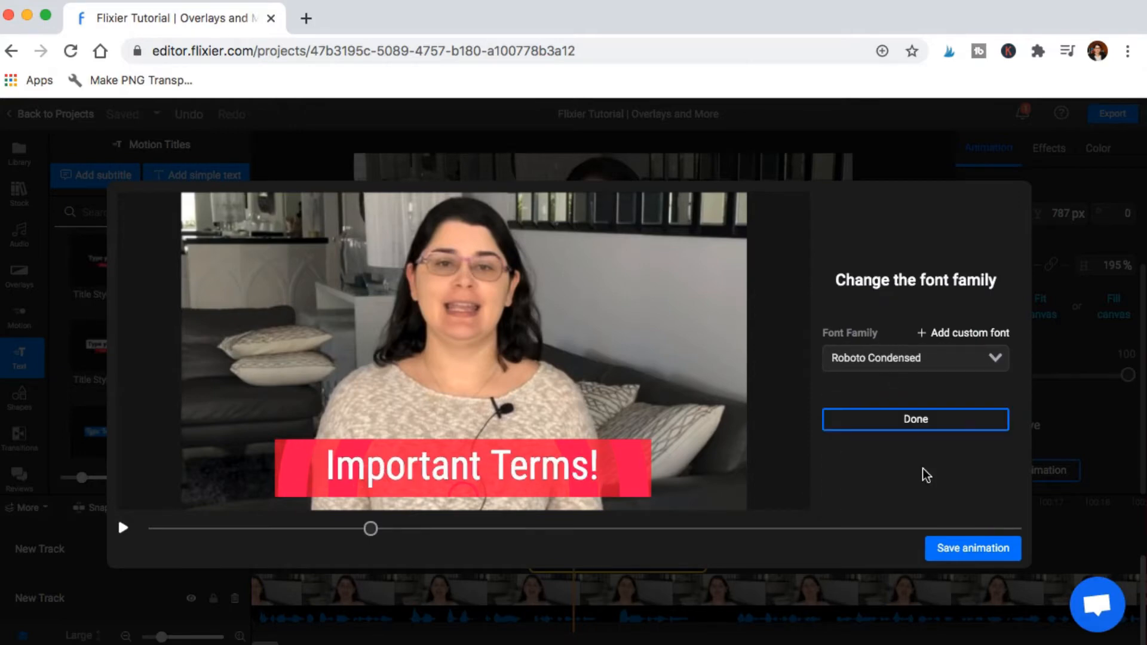
click(902, 420)
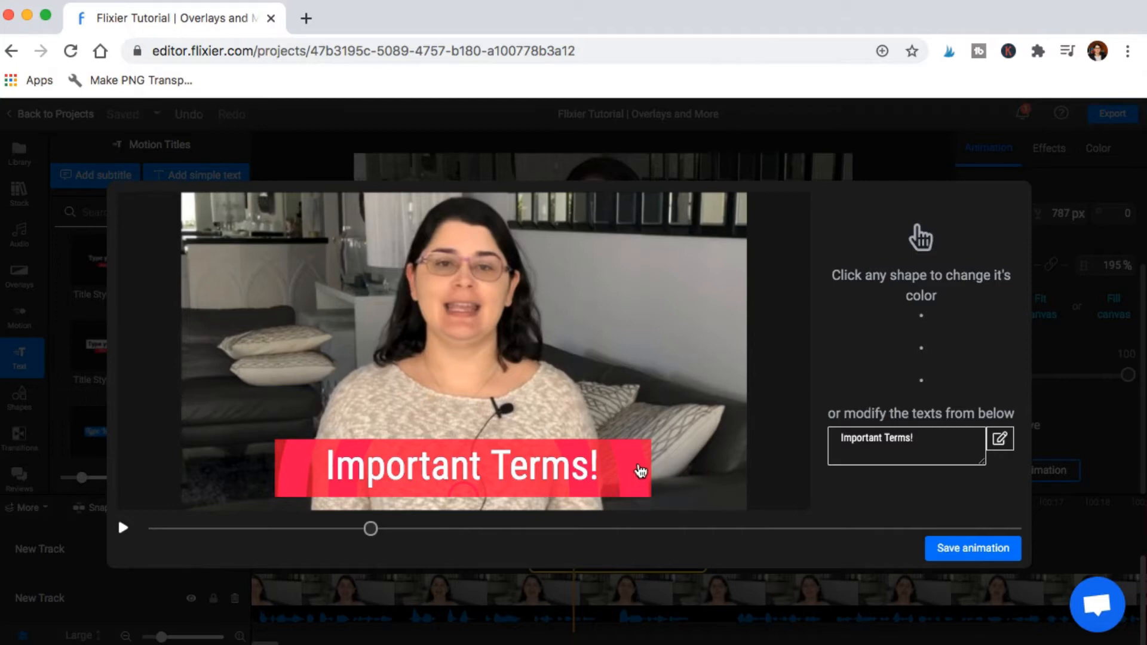
click(630, 467)
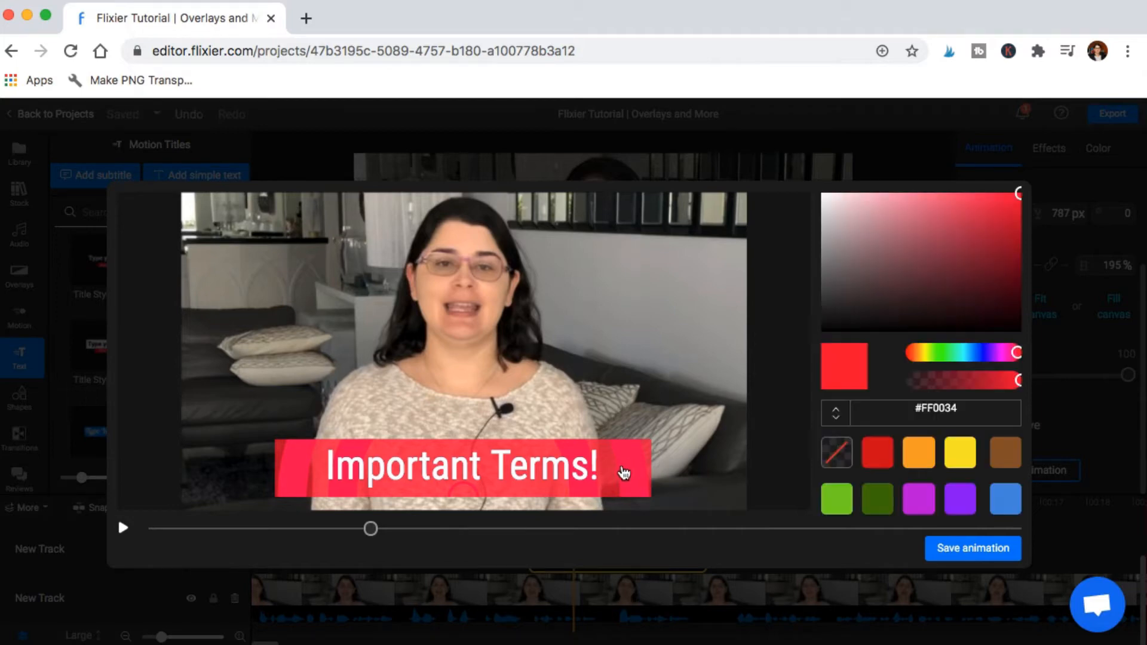
click(610, 487)
click(610, 458)
click(633, 468)
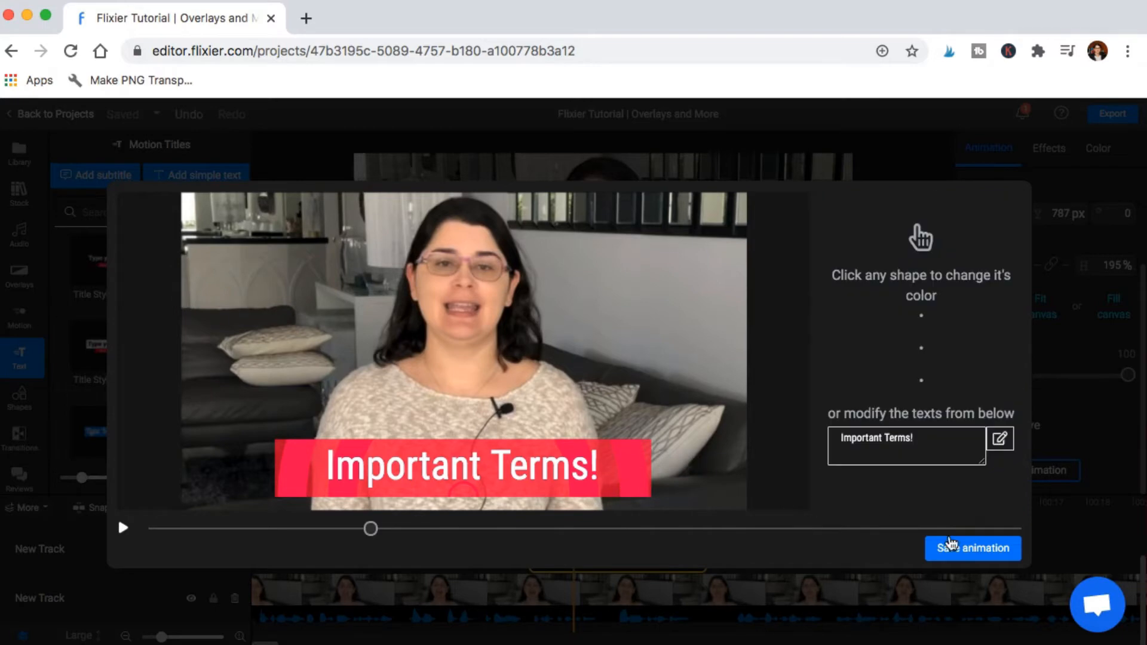
- Save the edited title animation
click(999, 551)
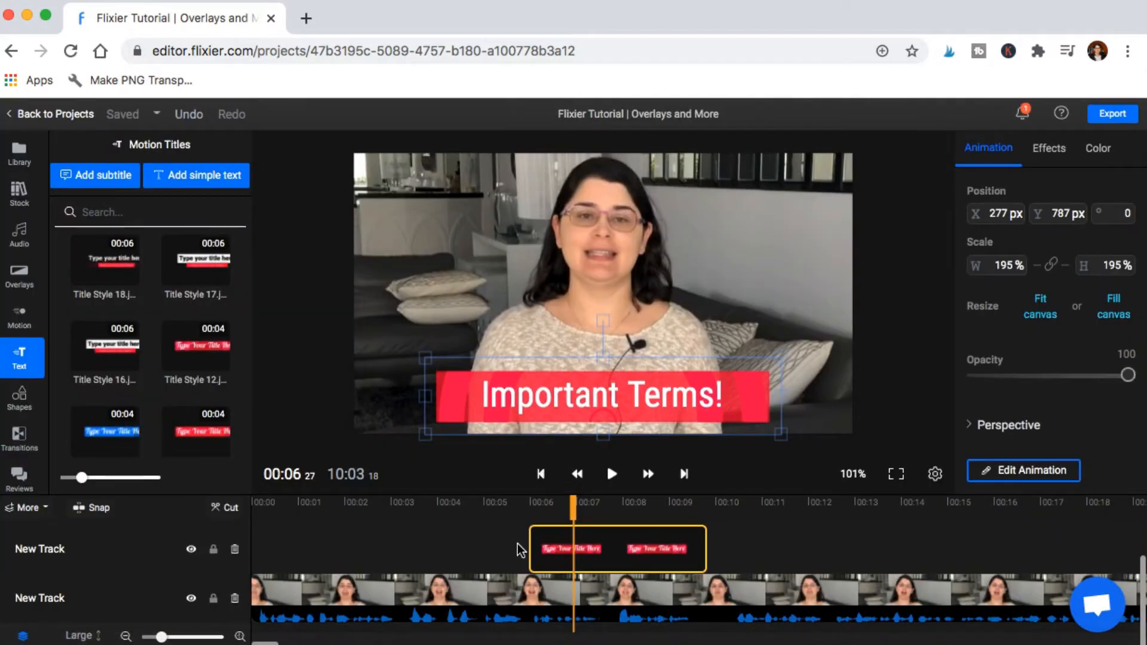
- Play the video from just before the "Important Terms!" title to preview its animation
click(510, 547)
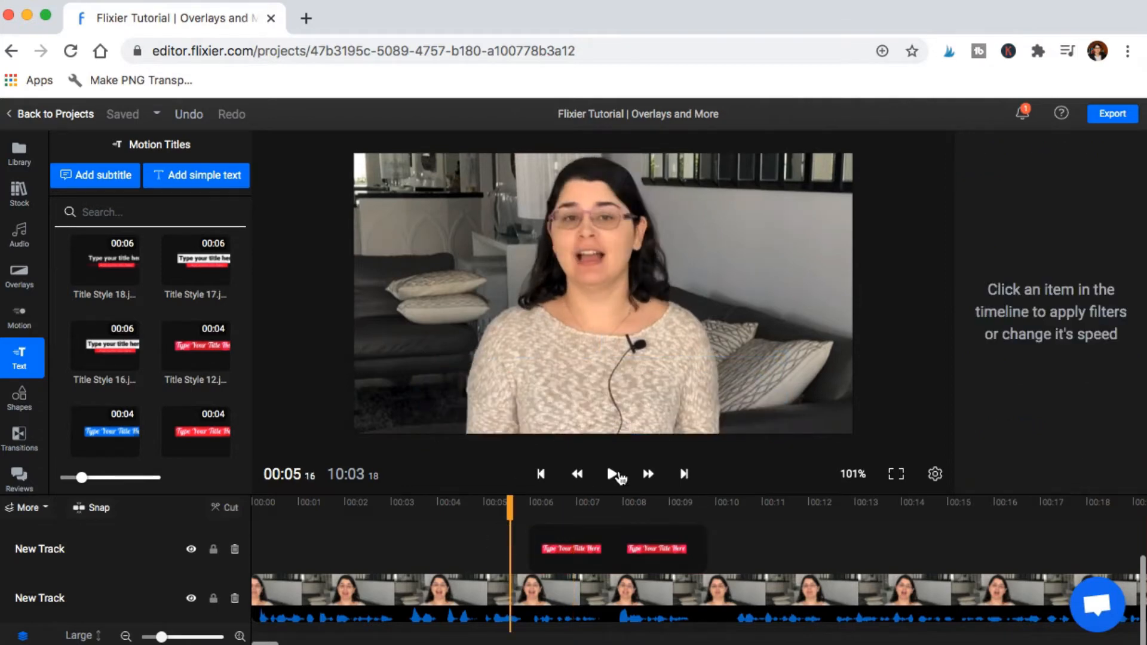
click(613, 474)
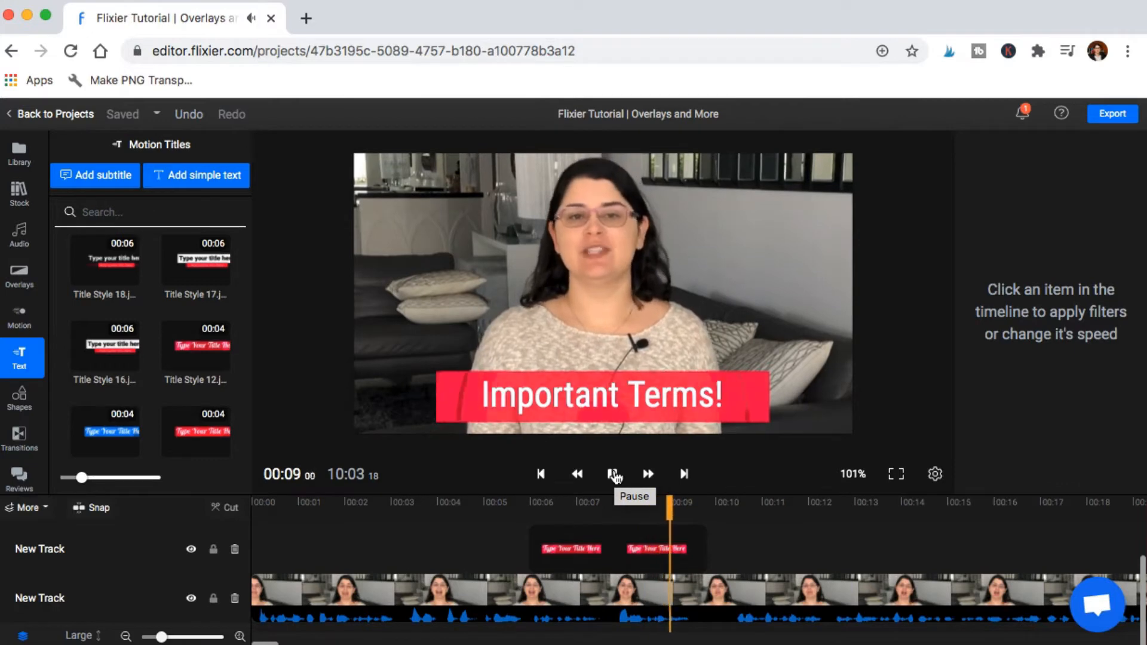
click(614, 474)
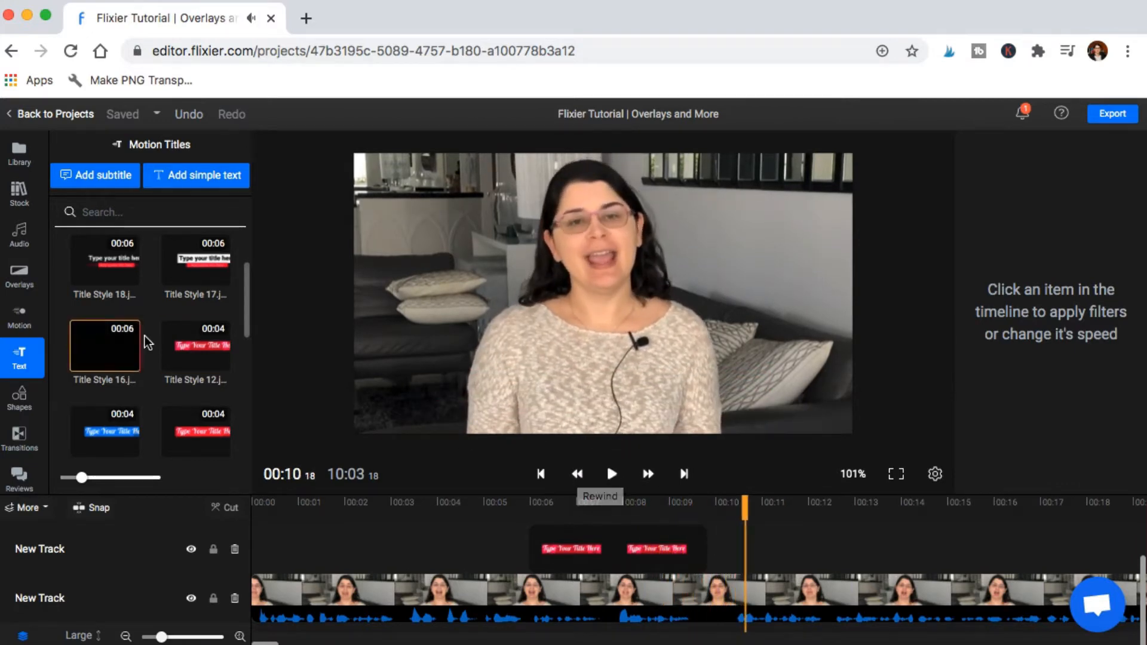
- Split the "Important Terms!" title clip at 00:07 19 on the timeline
click(583, 553)
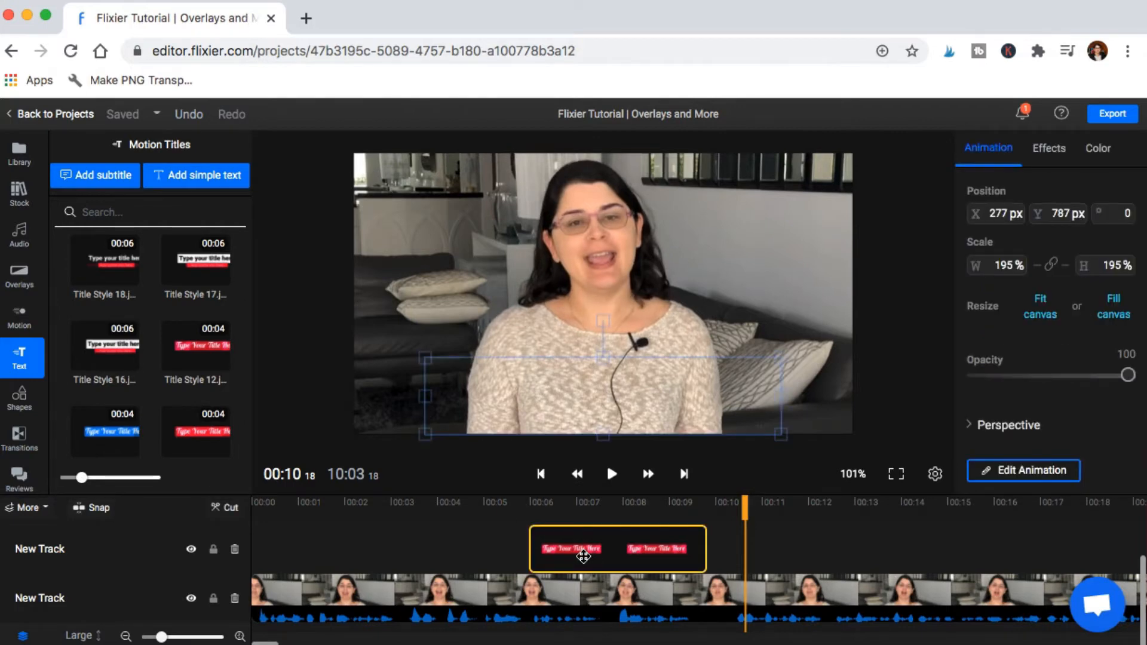
click(515, 549)
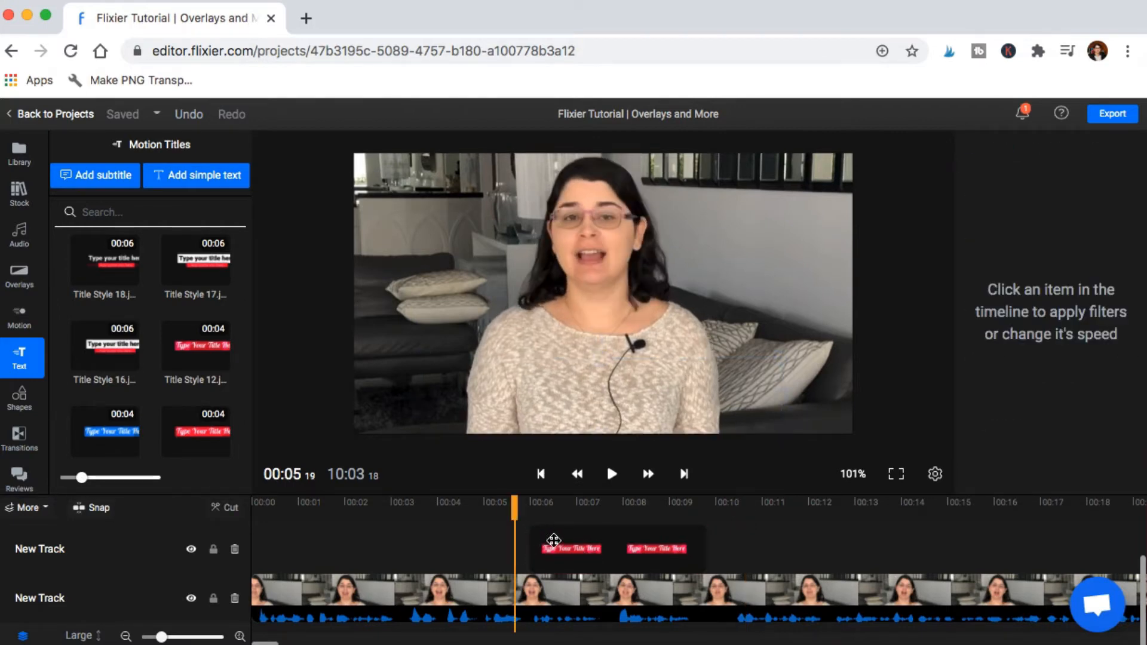
click(607, 521)
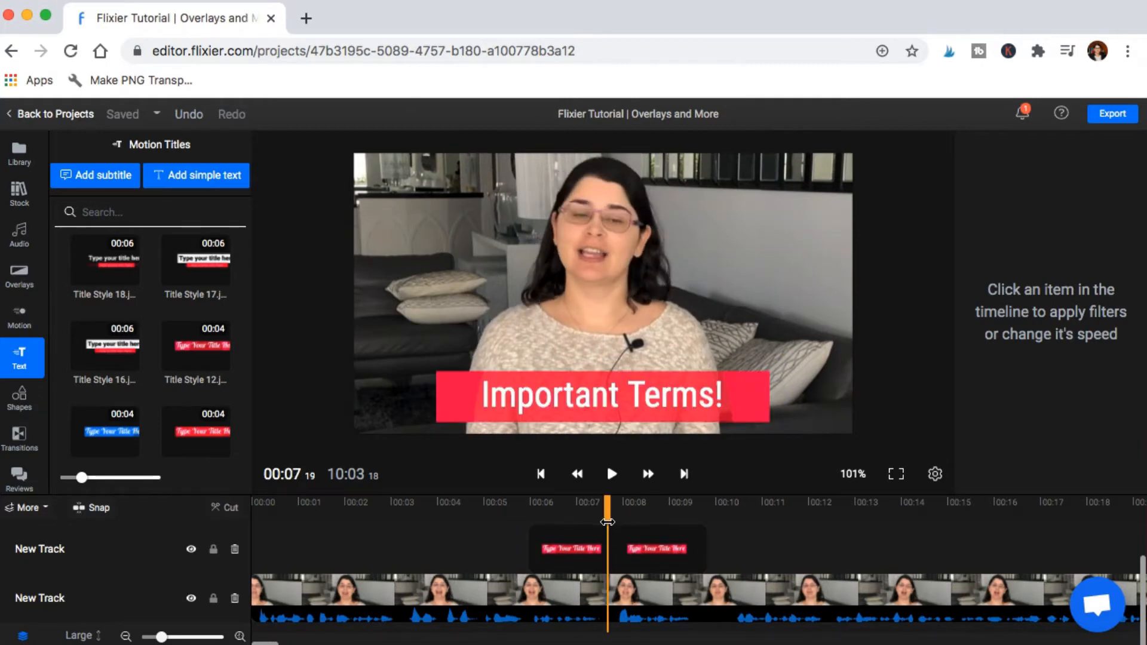
click(582, 540)
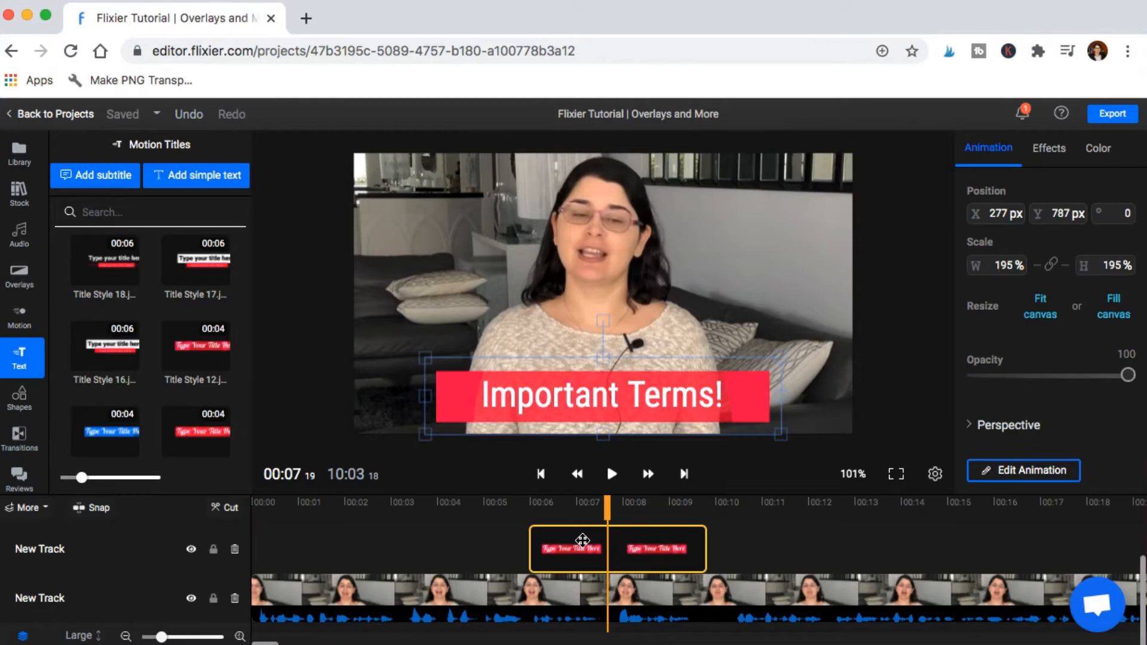
key(s)
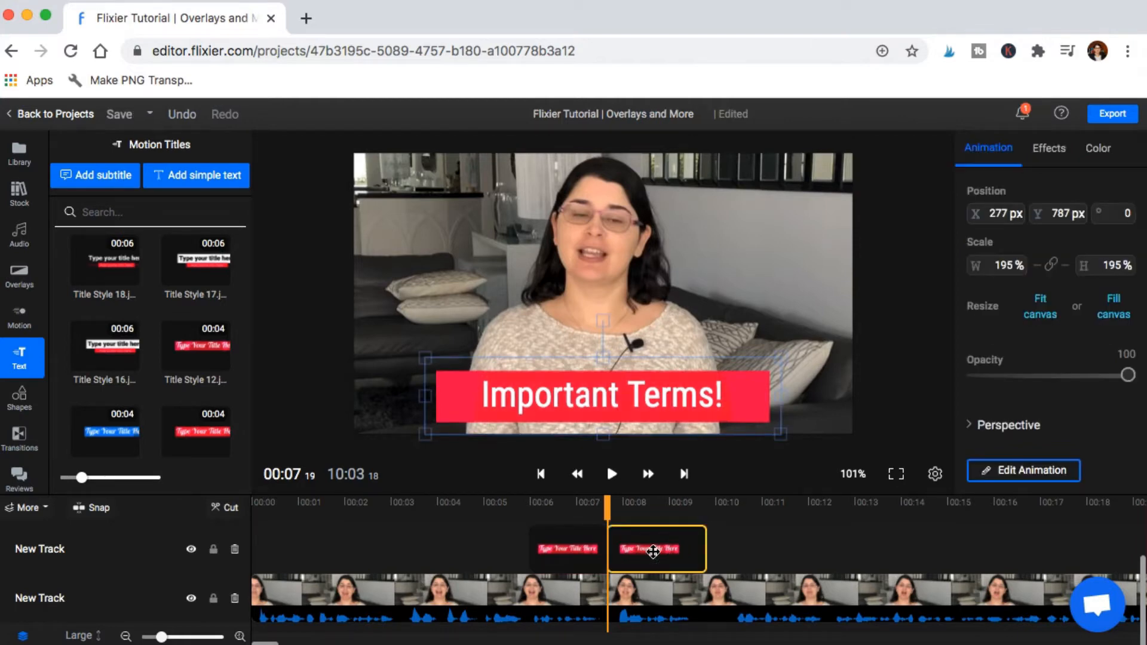
click(566, 549)
click(640, 546)
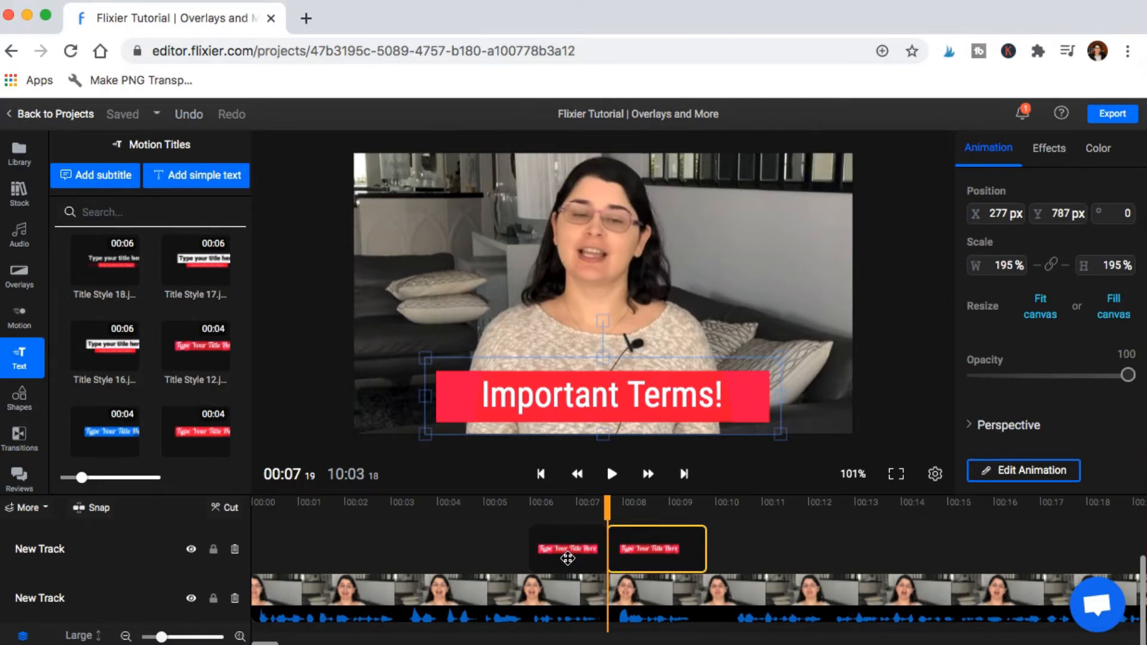
- Play the video across both halves of the split title to preview how it animates
click(515, 564)
click(613, 474)
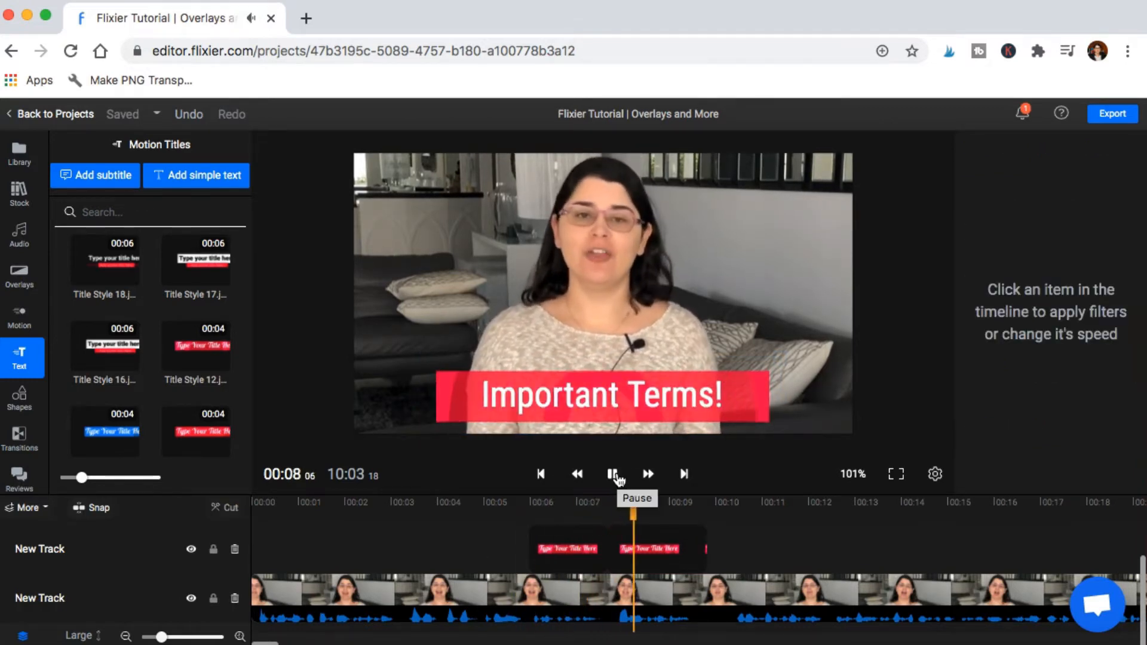
click(615, 475)
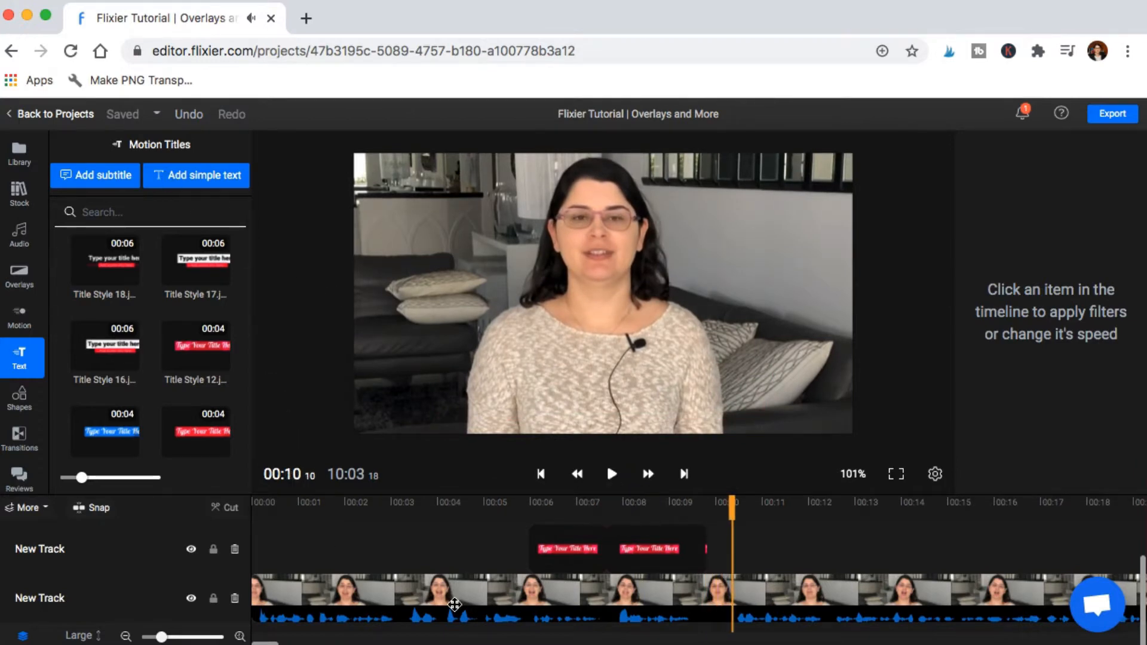
- Add a simple text at 00:12 11, after the title, and place its clip on the title's track
drag(272, 641, 276, 641)
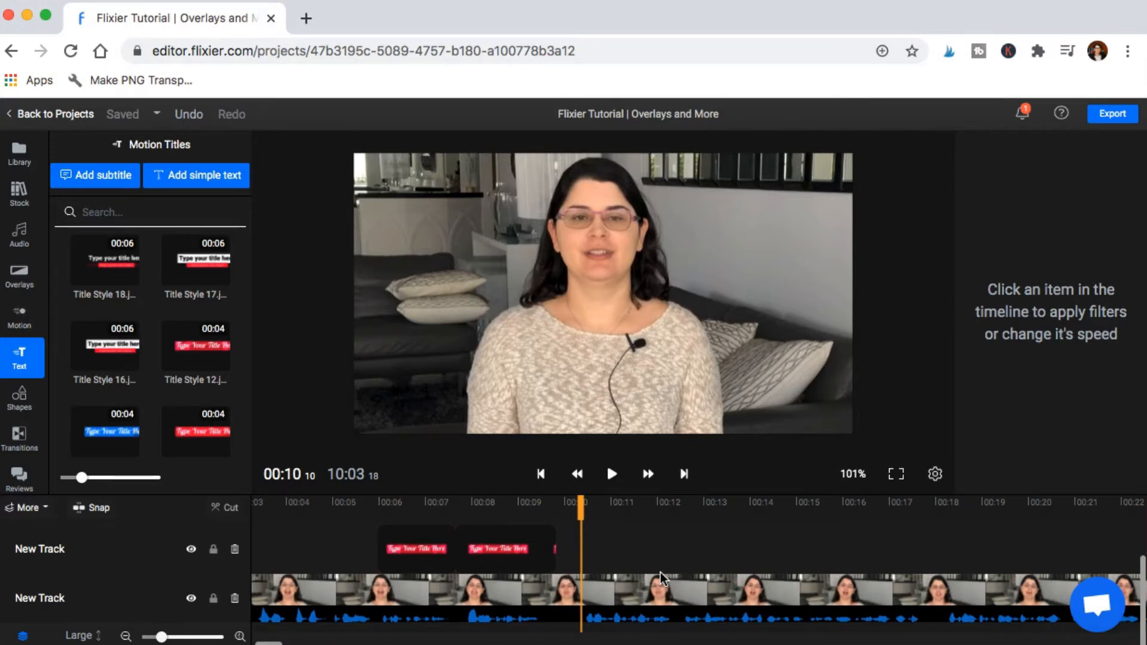
click(613, 484)
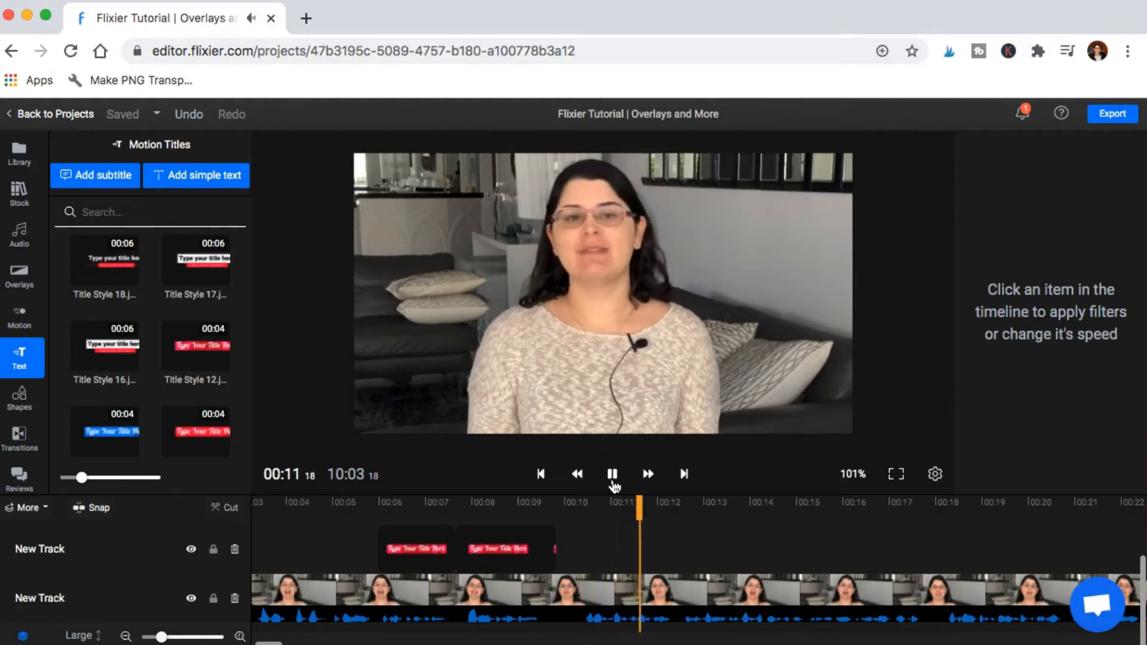
click(616, 487)
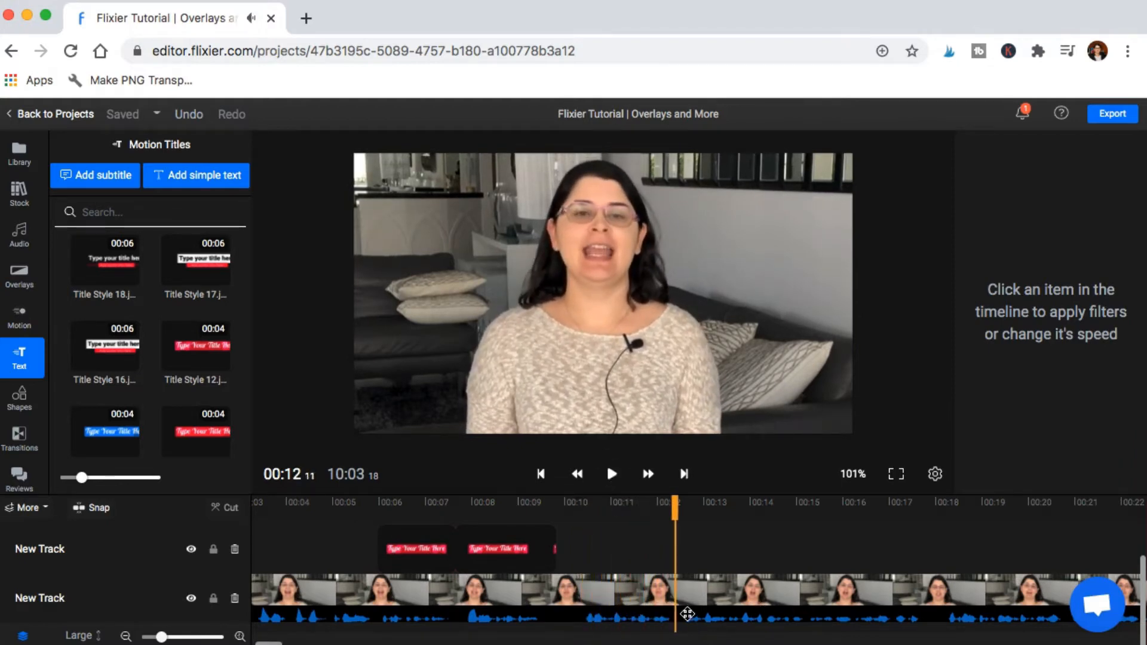
click(206, 179)
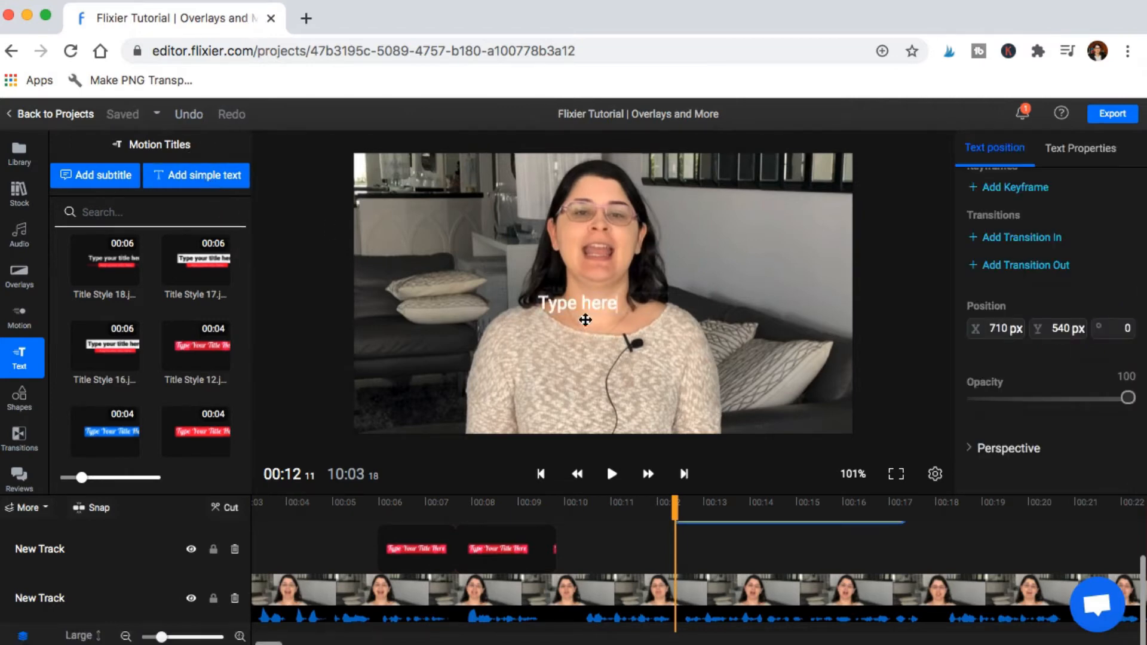
click(717, 525)
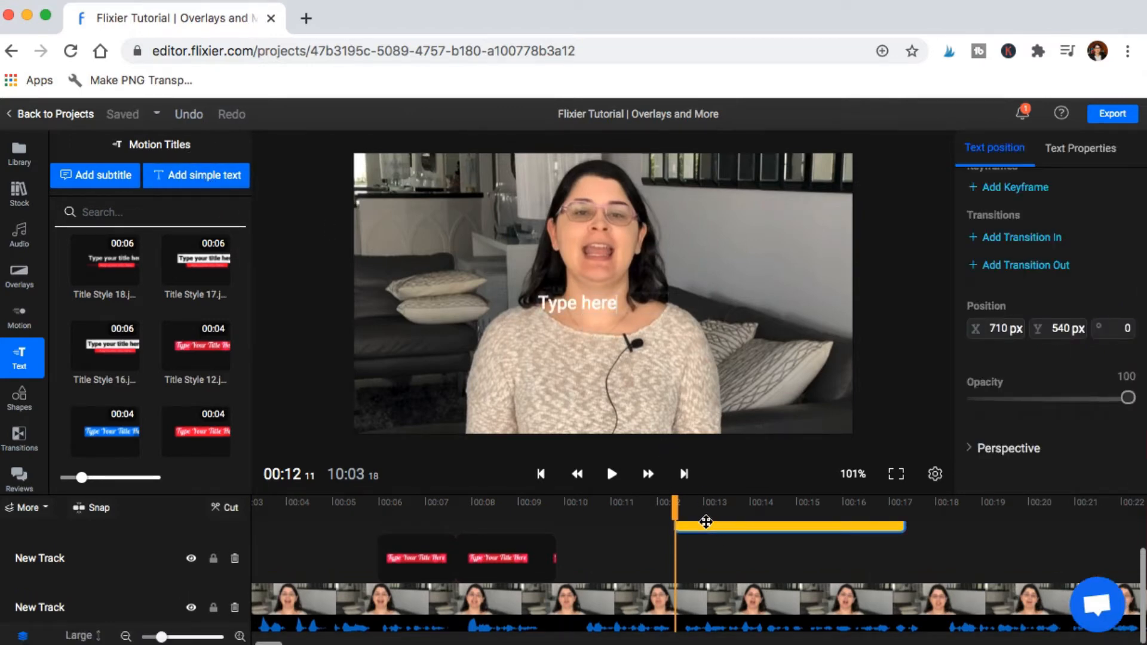
drag(707, 535, 709, 564)
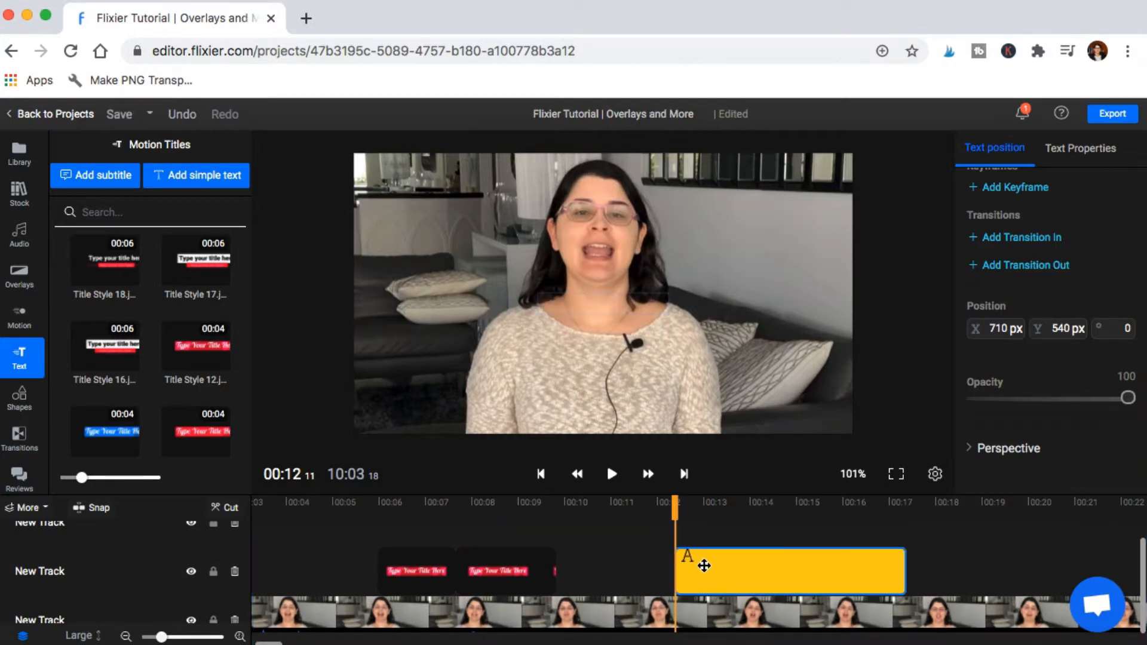
- Enlarge the simple text and move it beside the speaker's head, at about X 1309 px, Y 280 px
click(612, 474)
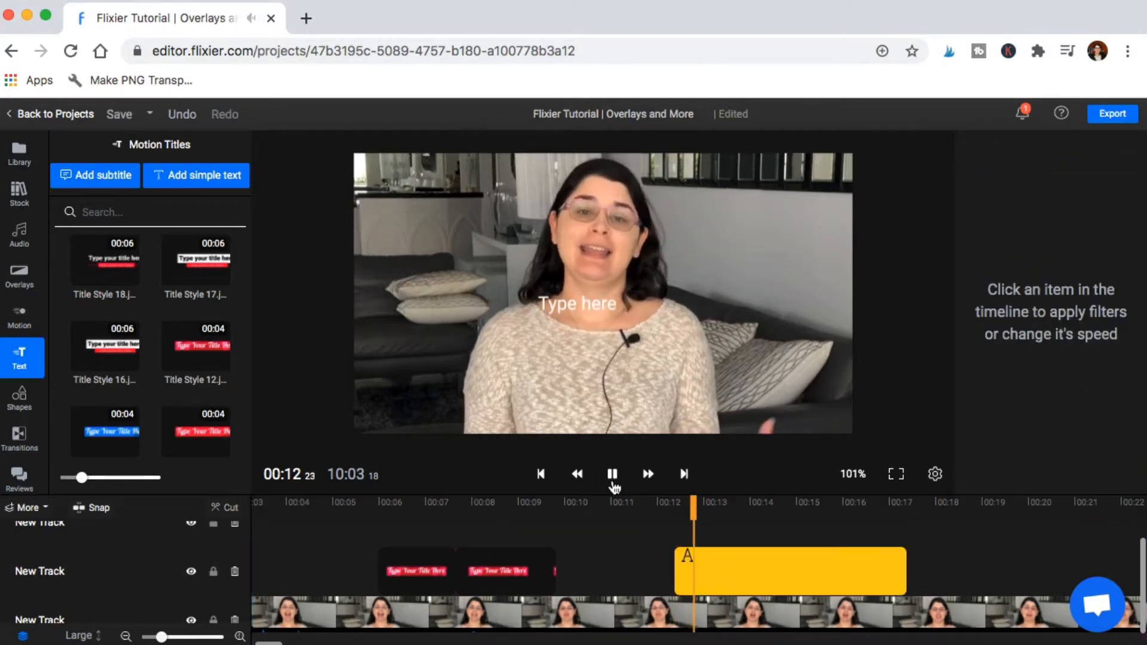
click(867, 577)
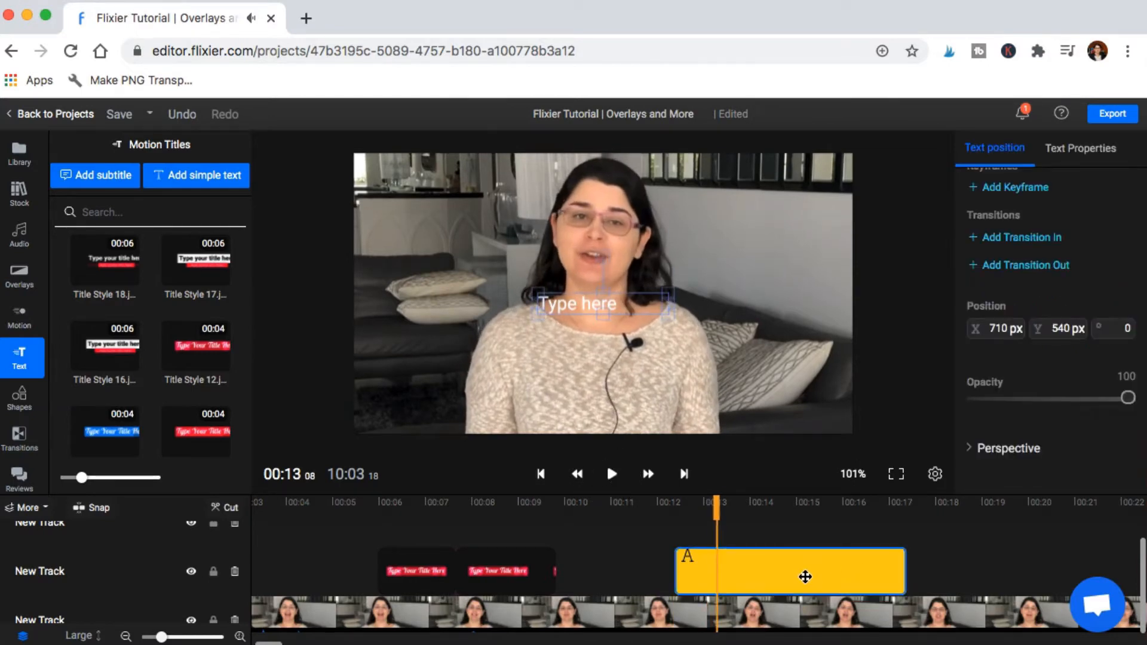
drag(603, 308, 899, 307)
drag(786, 249, 817, 246)
- Replace the simple text's placeholder with "Metafiction"
double_click(816, 246)
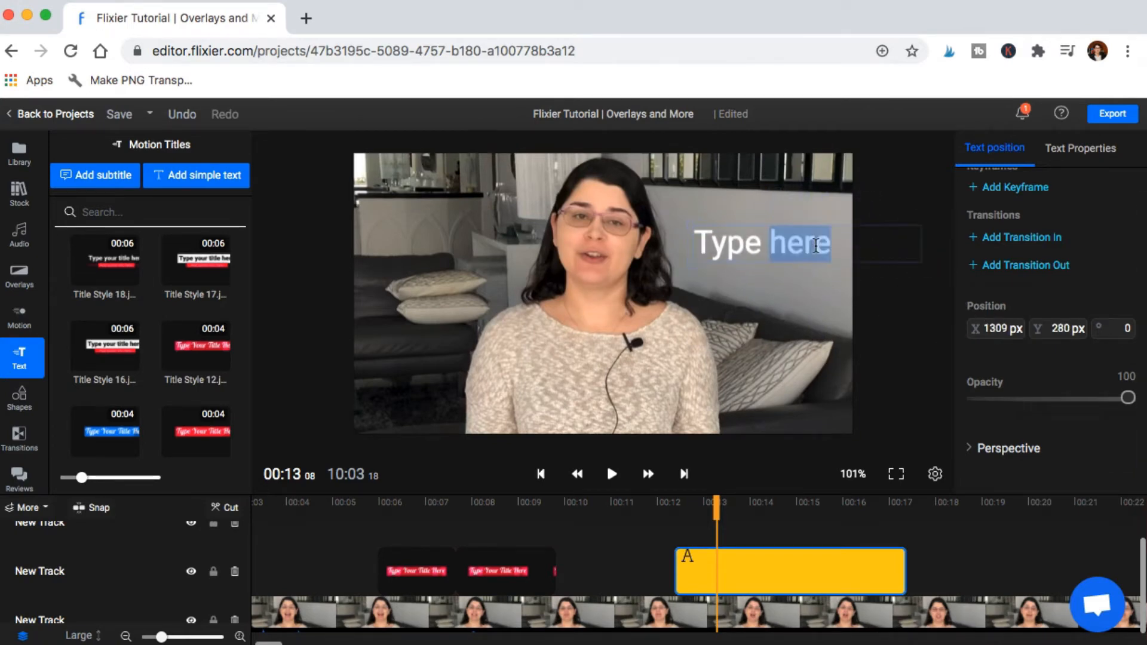
key(BackSpace)
key(BackSpace)
key(BackSpace)
key(BackSpace)
key(BackSpace)
key(BackSpace)
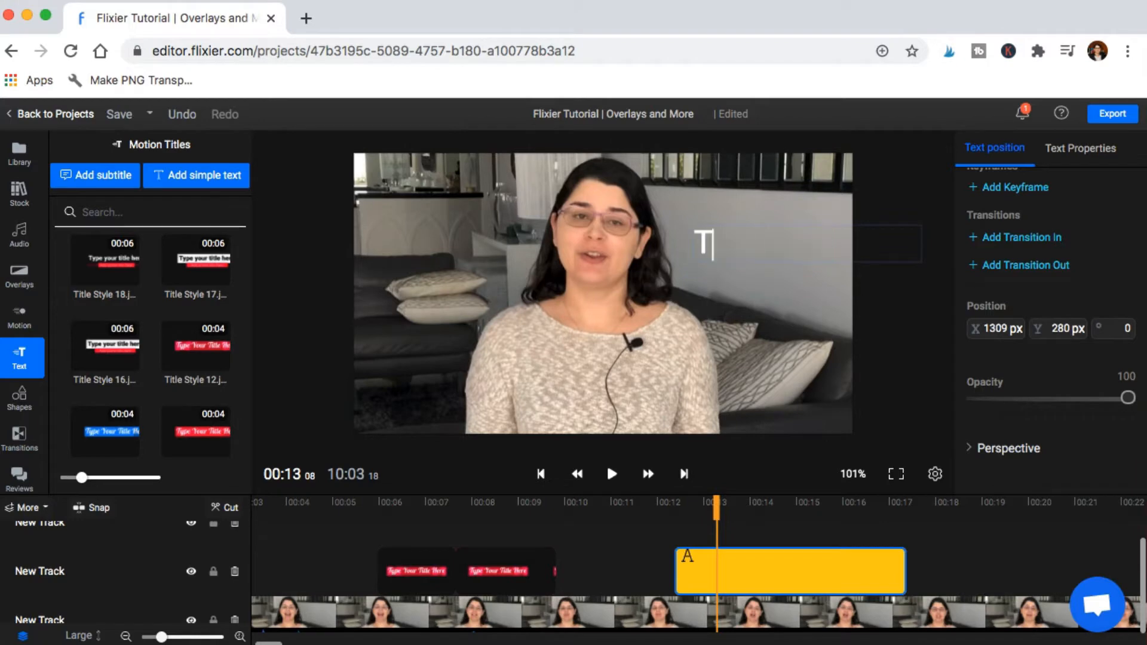
text(Metafiction)
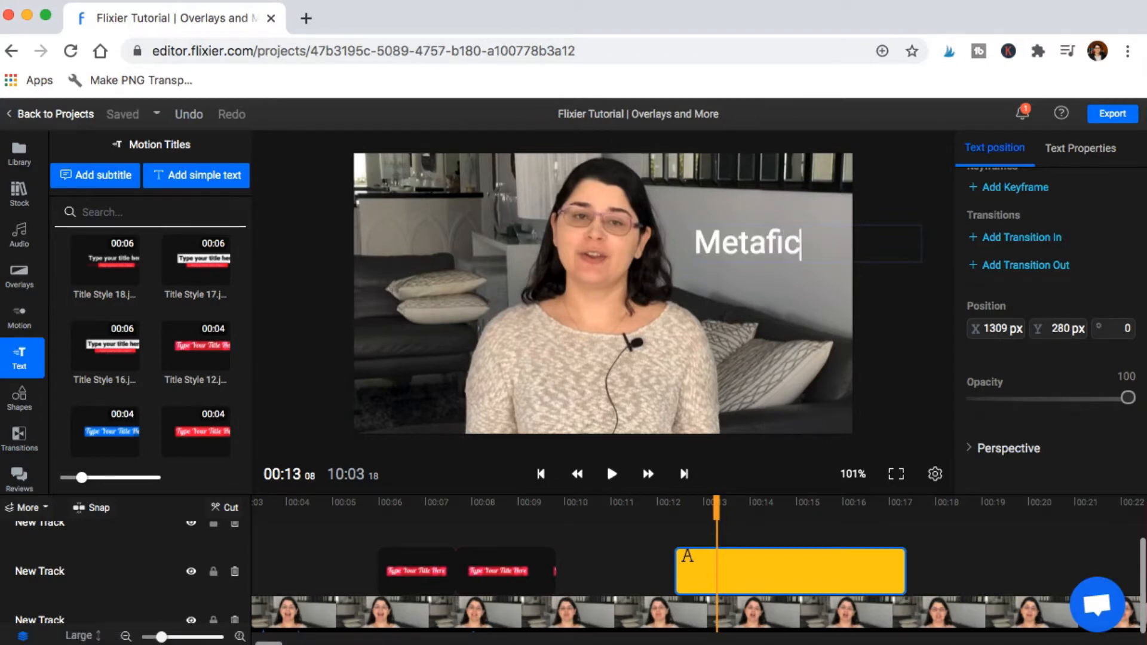
- Reposition the "Metafiction" text to about X 1252 px, Y 273 px so the whole word fits inside the frame
click(779, 225)
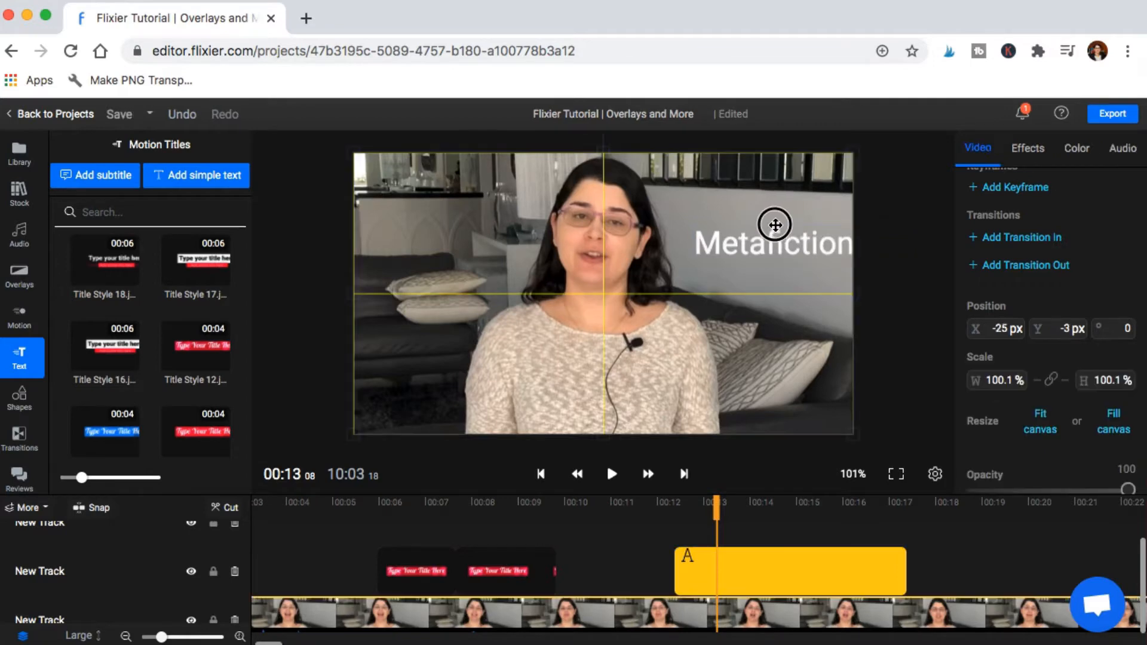
click(752, 561)
drag(758, 250, 744, 241)
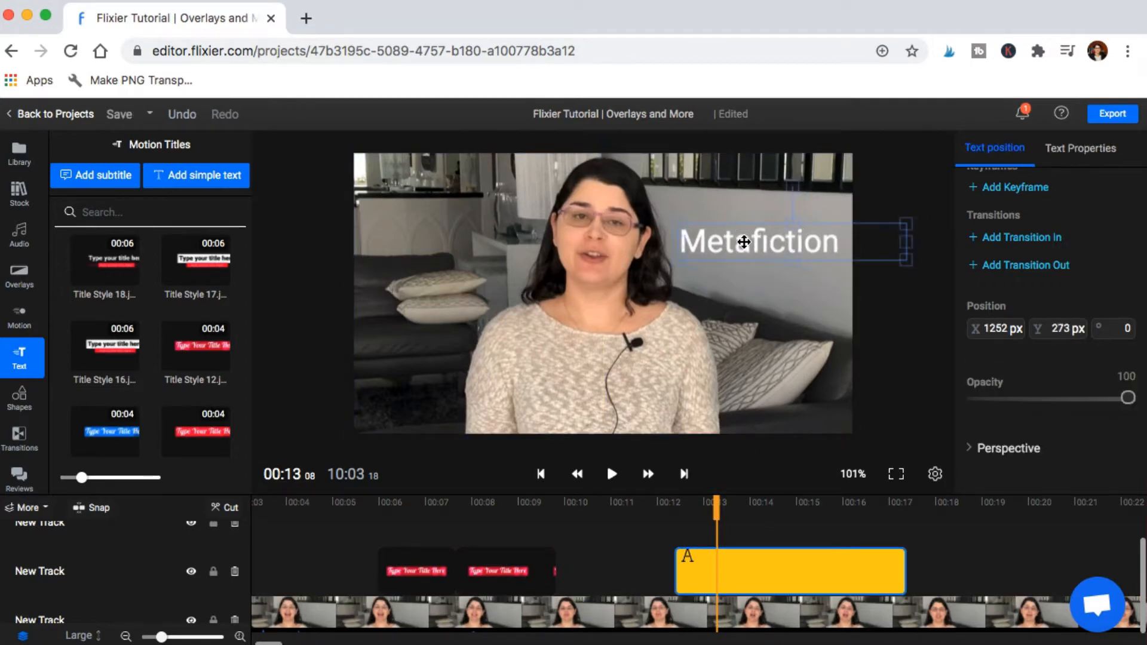
- Review the "Metafiction" text's position and transition options, and open its font and color properties
scroll(1074, 294, up, 1)
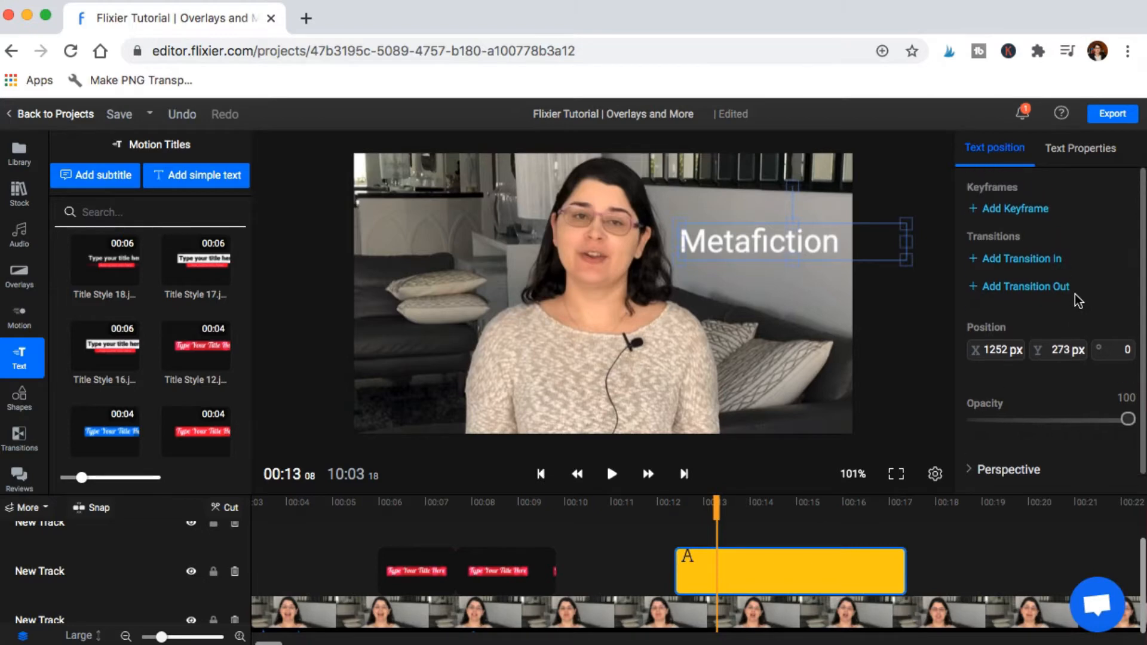
scroll(1073, 296, down, 1)
scroll(1070, 296, up, 1)
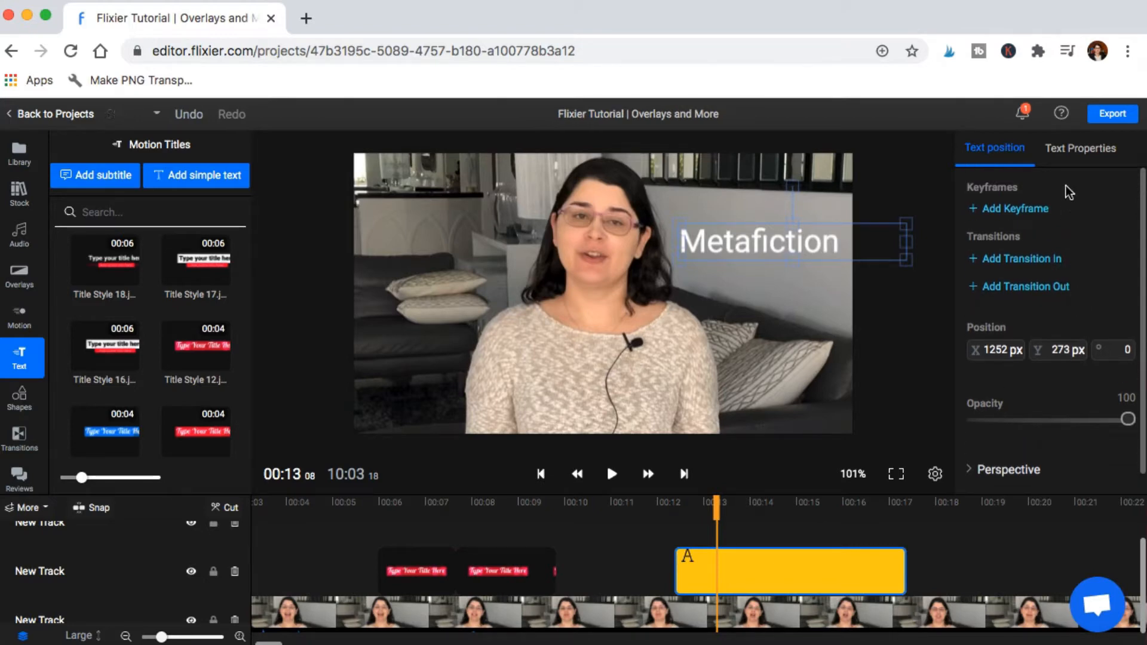
click(1076, 156)
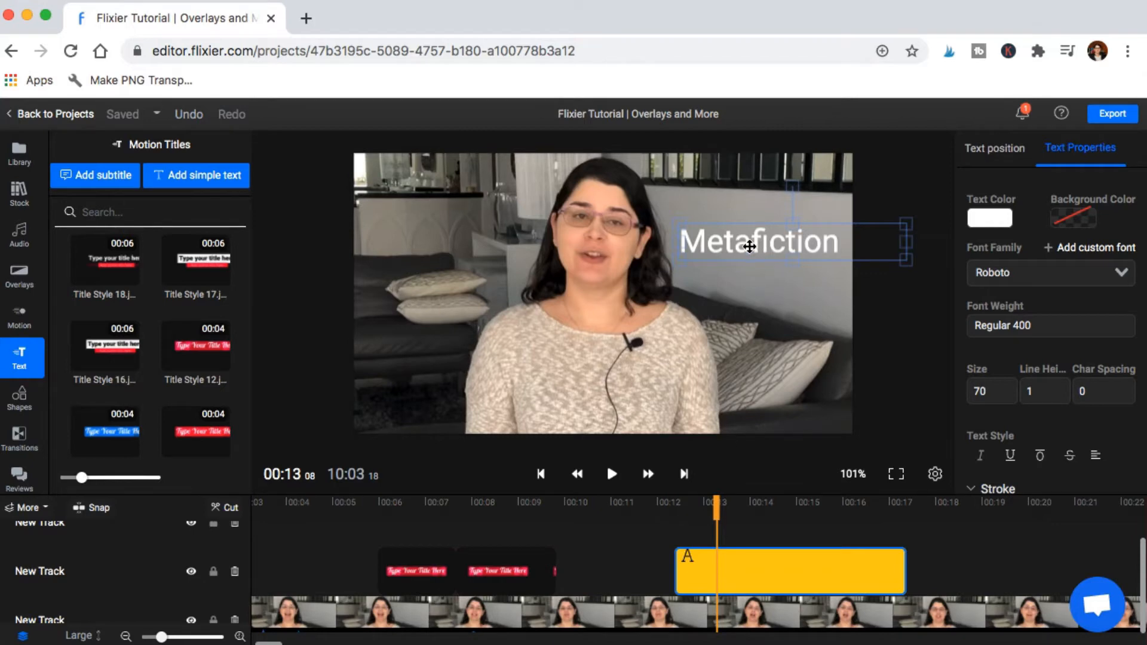
- Preview the "Metafiction" text in playback and shorten its clip to end at about 00:16
click(653, 555)
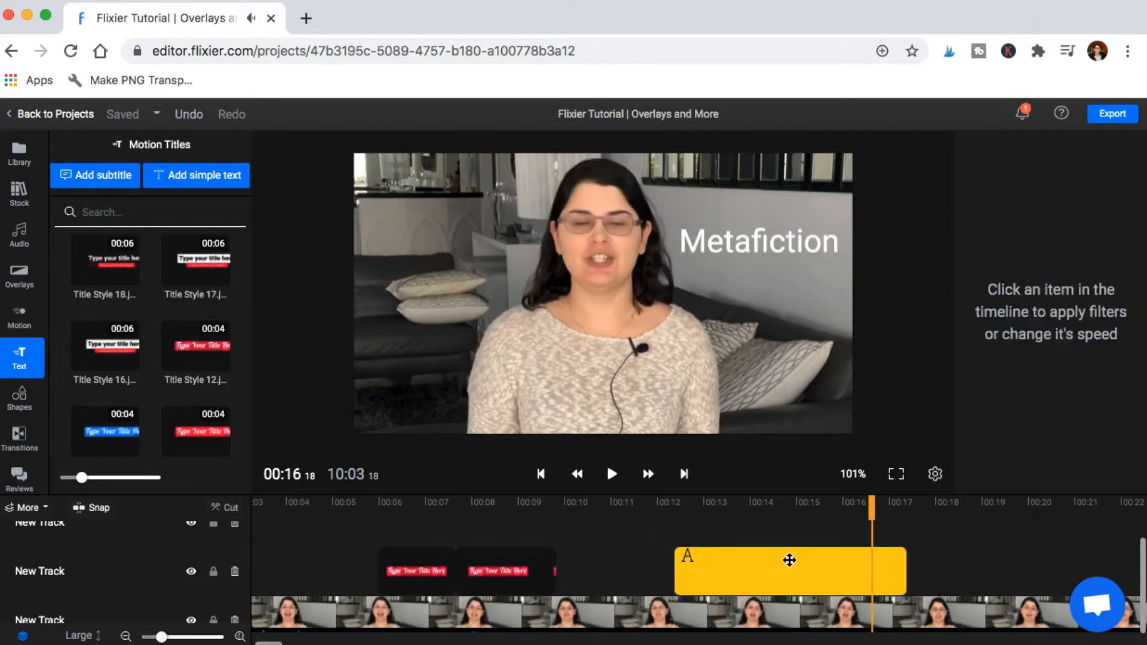
click(790, 560)
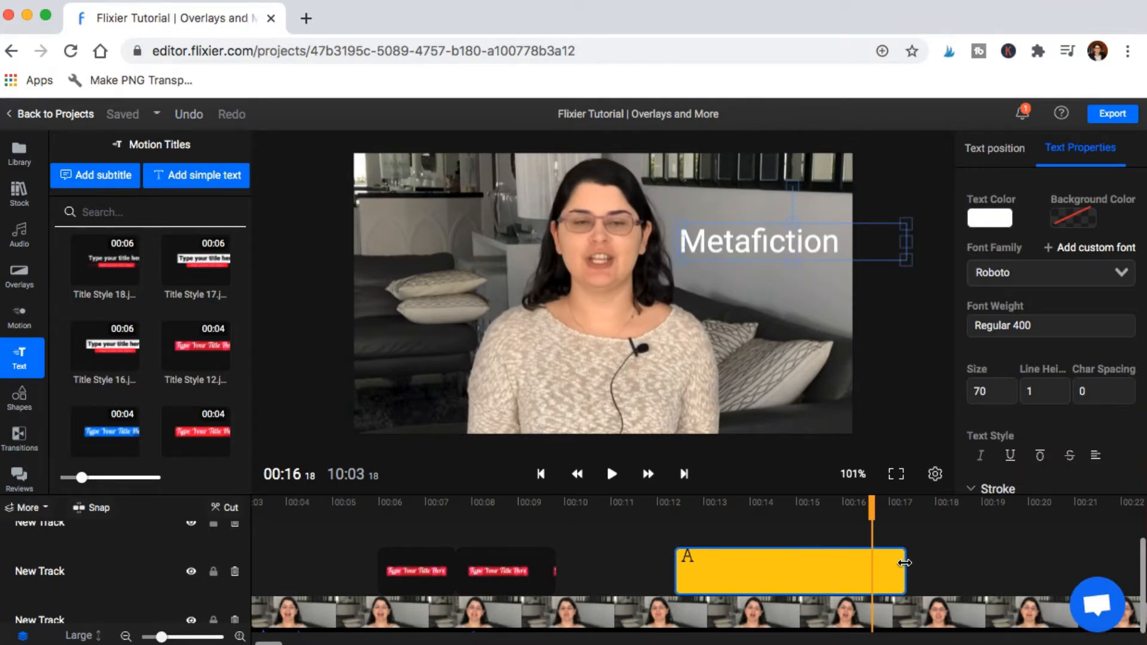
drag(905, 564, 857, 583)
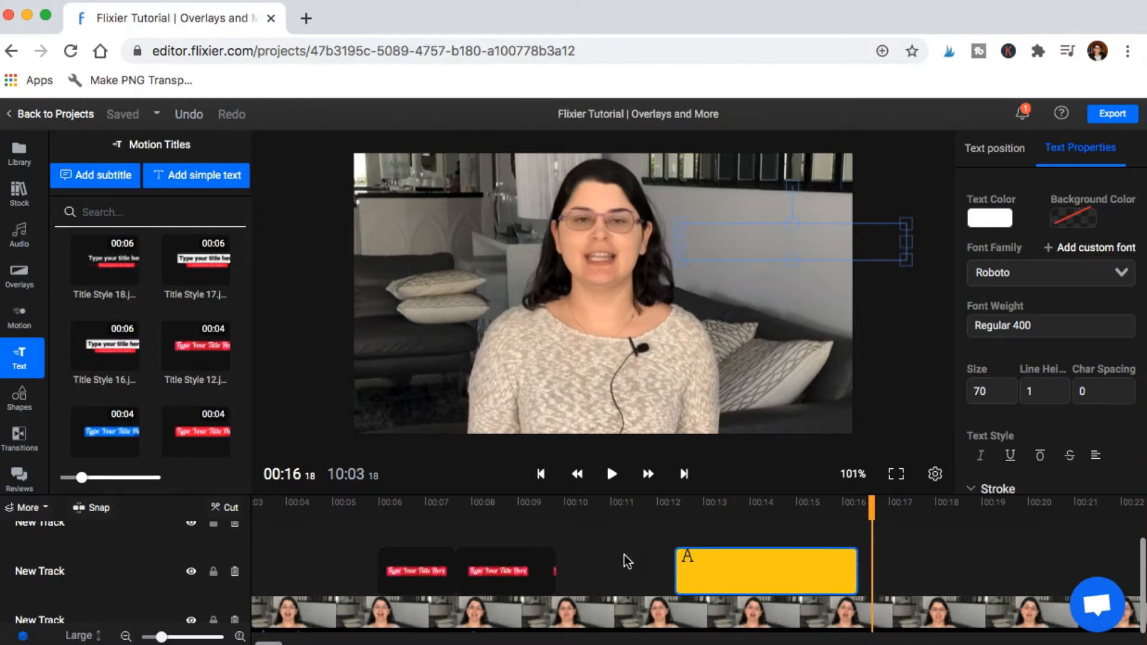
- Play the video just past the end of the shortened "Metafiction" clip
click(629, 530)
click(612, 474)
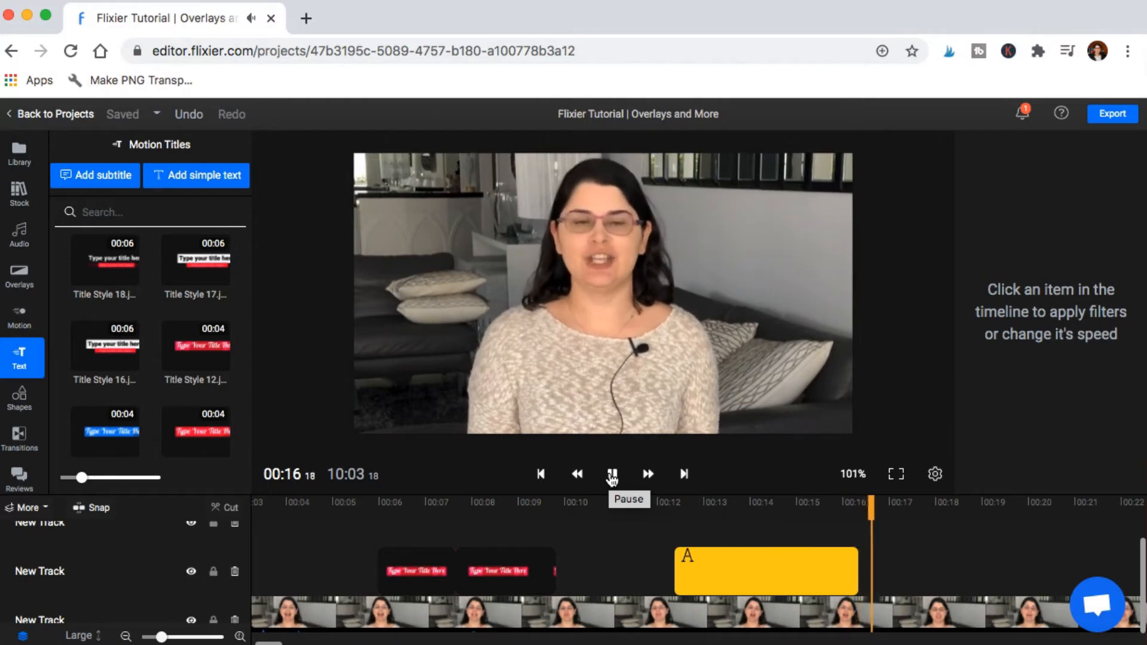
click(612, 475)
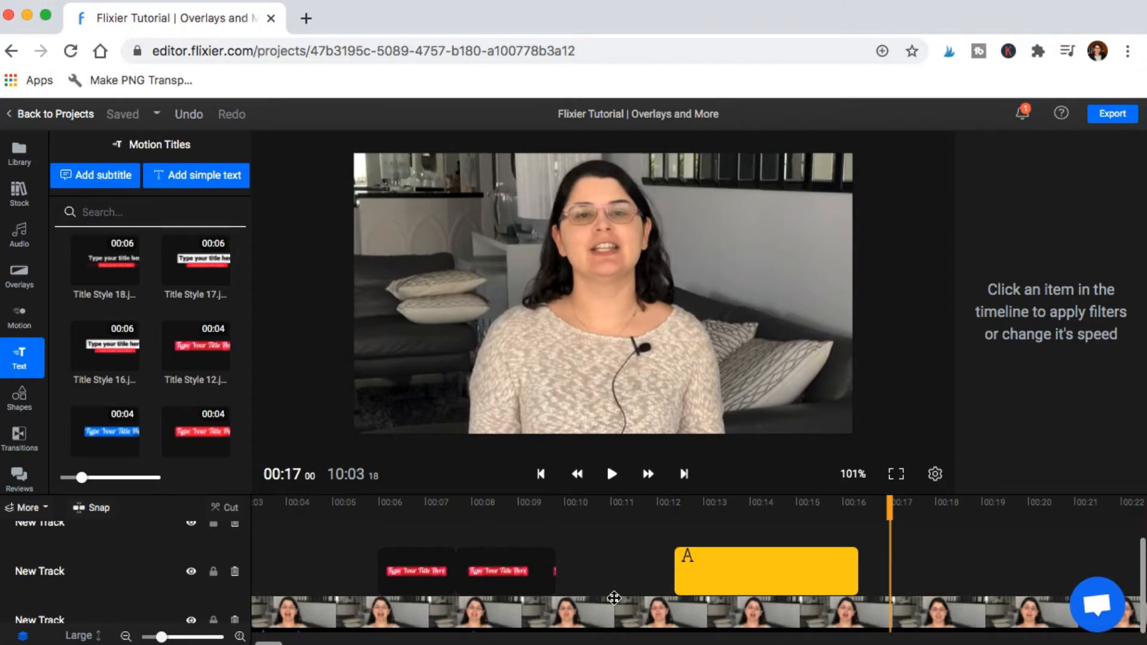
- Play the video from just before the "Metafiction" text to check its entrance, and select its clip
scroll(615, 600, up, 1)
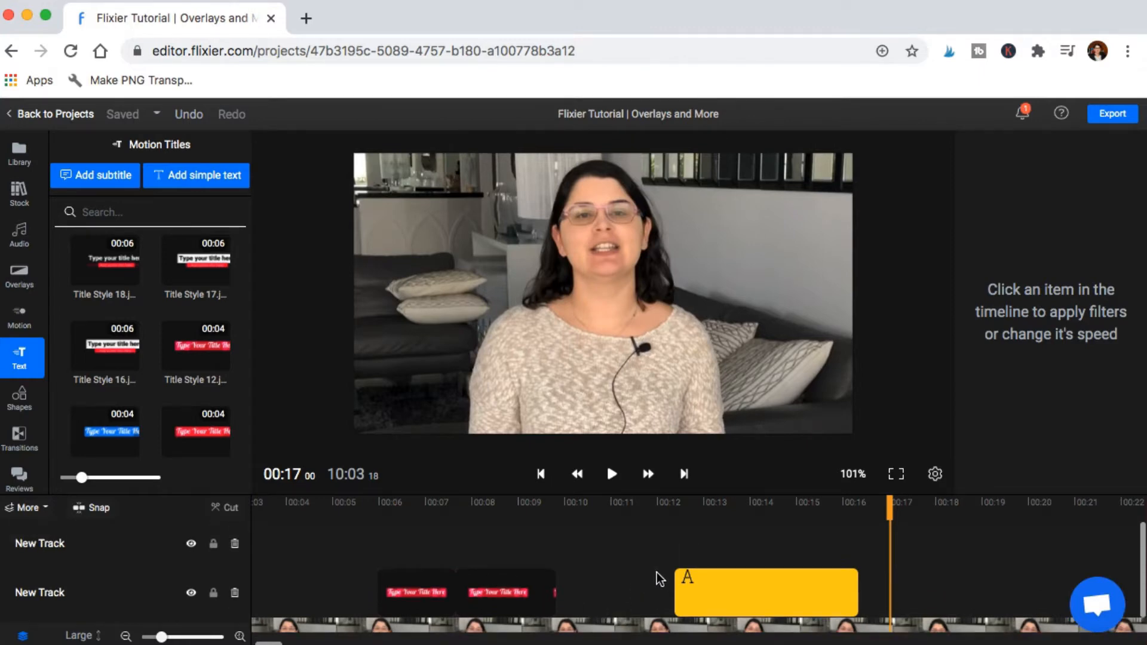
click(696, 589)
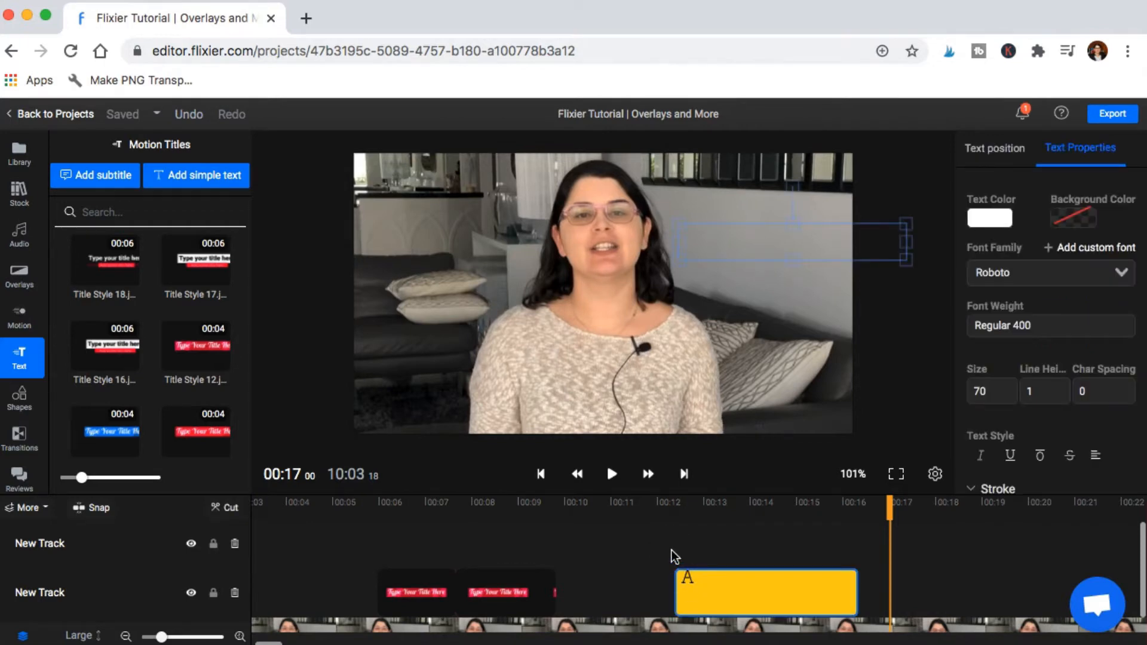
click(672, 551)
click(612, 473)
click(789, 584)
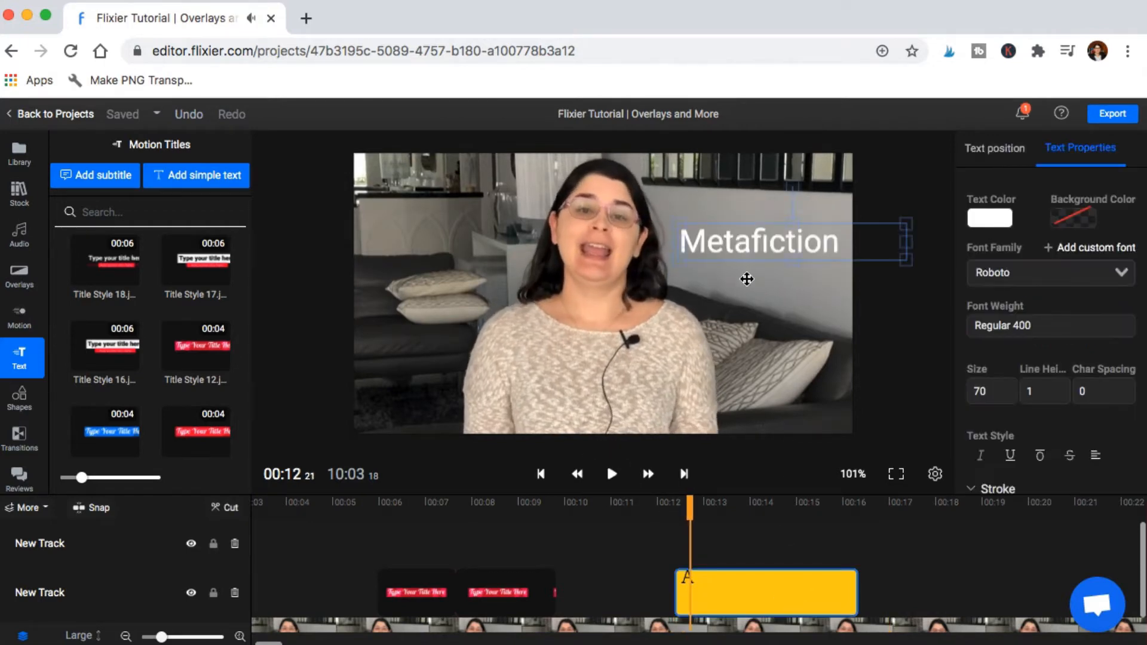
- Scale down the "Metafiction" text and move it higher beside the speaker's head
drag(901, 259, 813, 262)
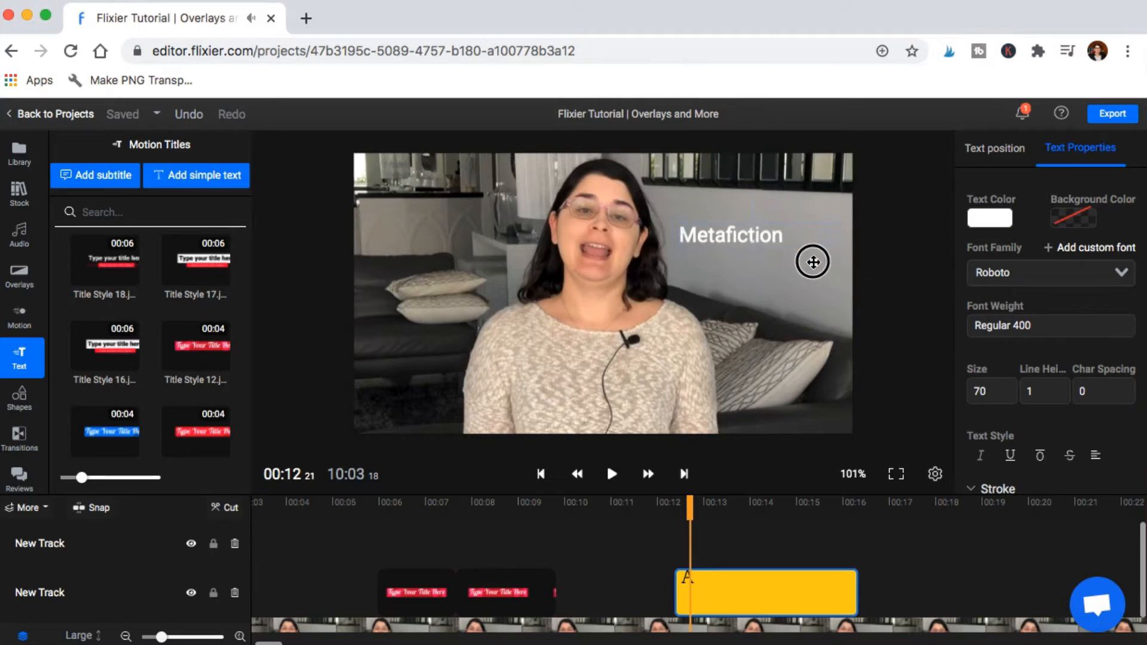
drag(754, 237, 740, 210)
- Add a second simple text on the track above "Metafiction", starting just after it and trimmed to end with it at about 00:16
click(641, 565)
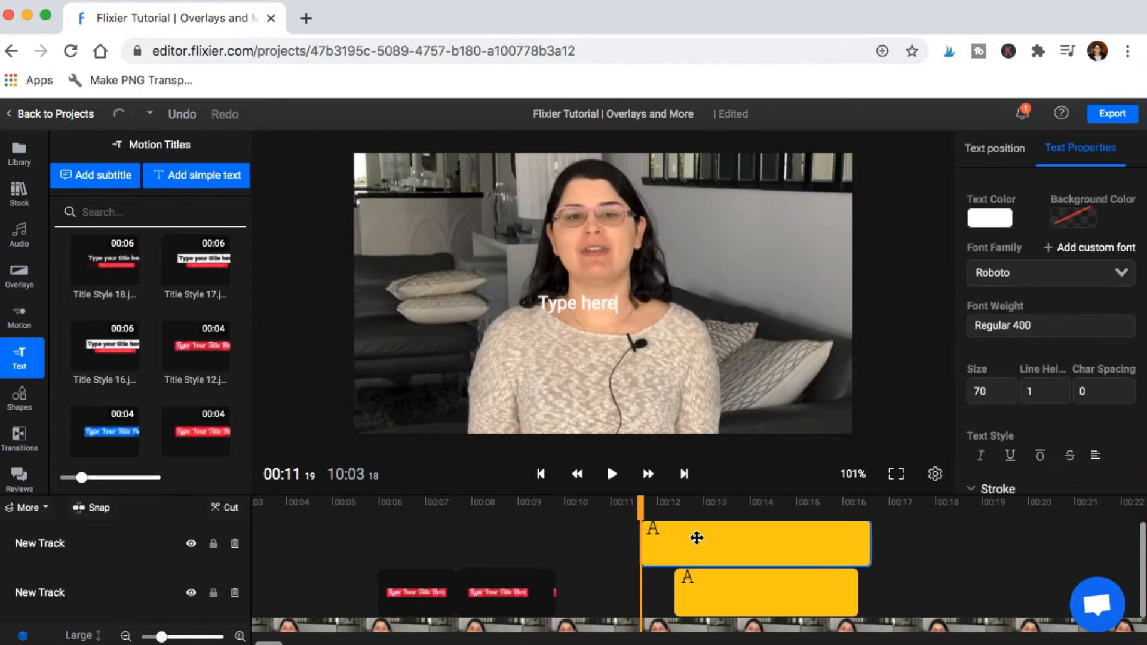
drag(697, 536, 757, 534)
drag(931, 542, 857, 550)
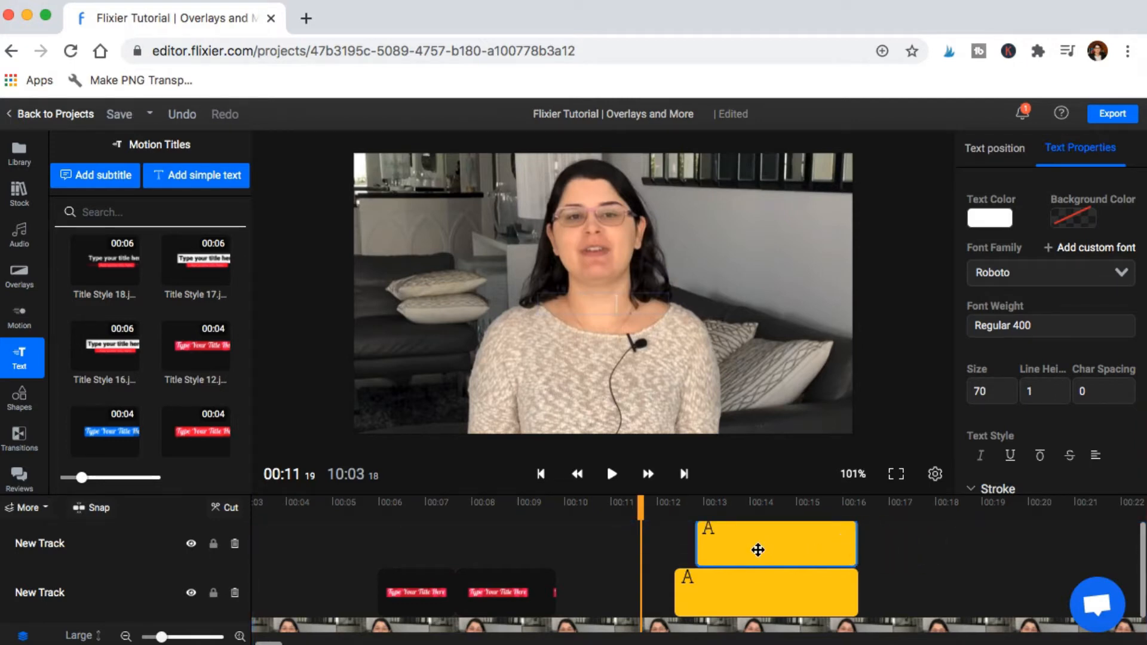
- Place the second text just below "Metafiction" in the frame and replace its placeholder with "Definition"
click(680, 542)
click(614, 476)
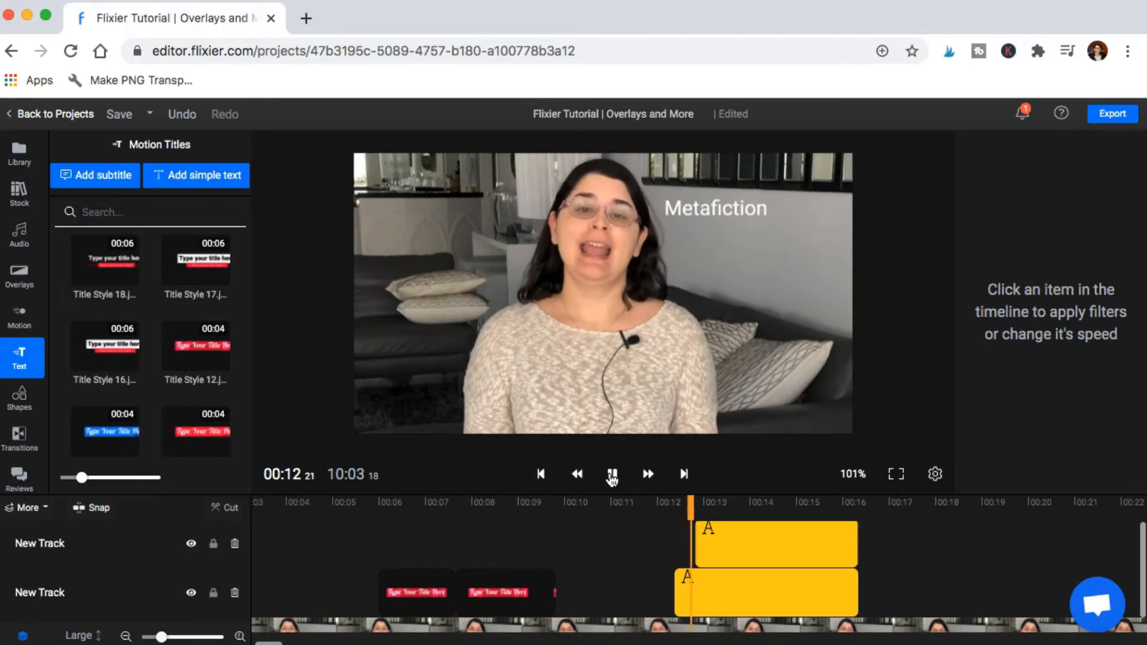
click(614, 477)
click(740, 542)
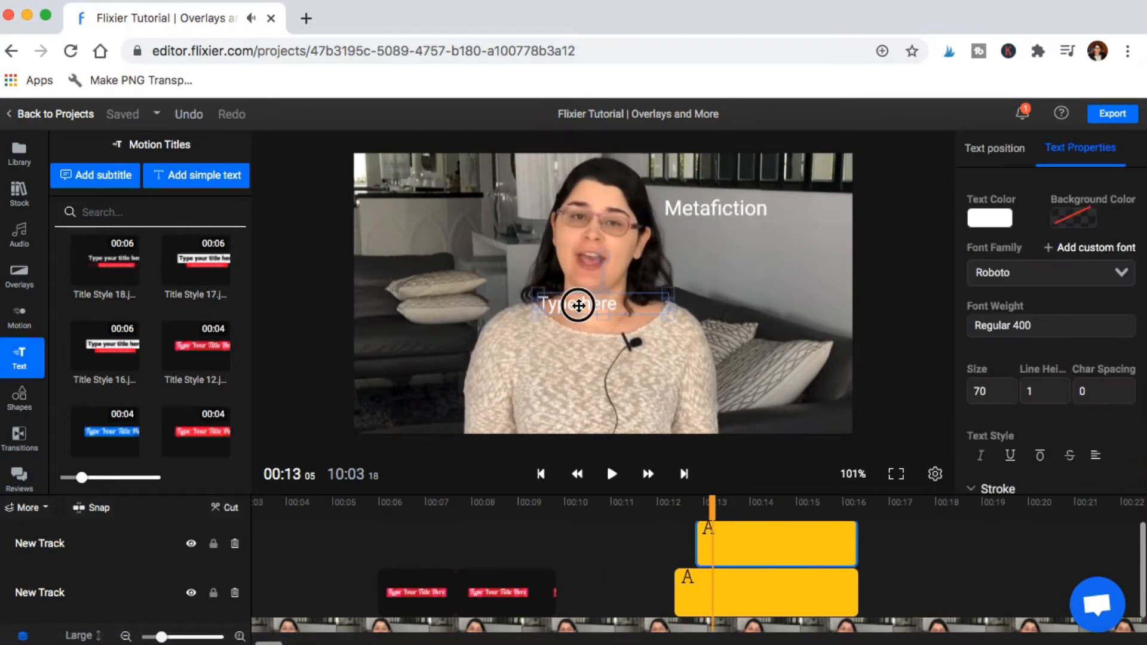
drag(576, 305, 730, 239)
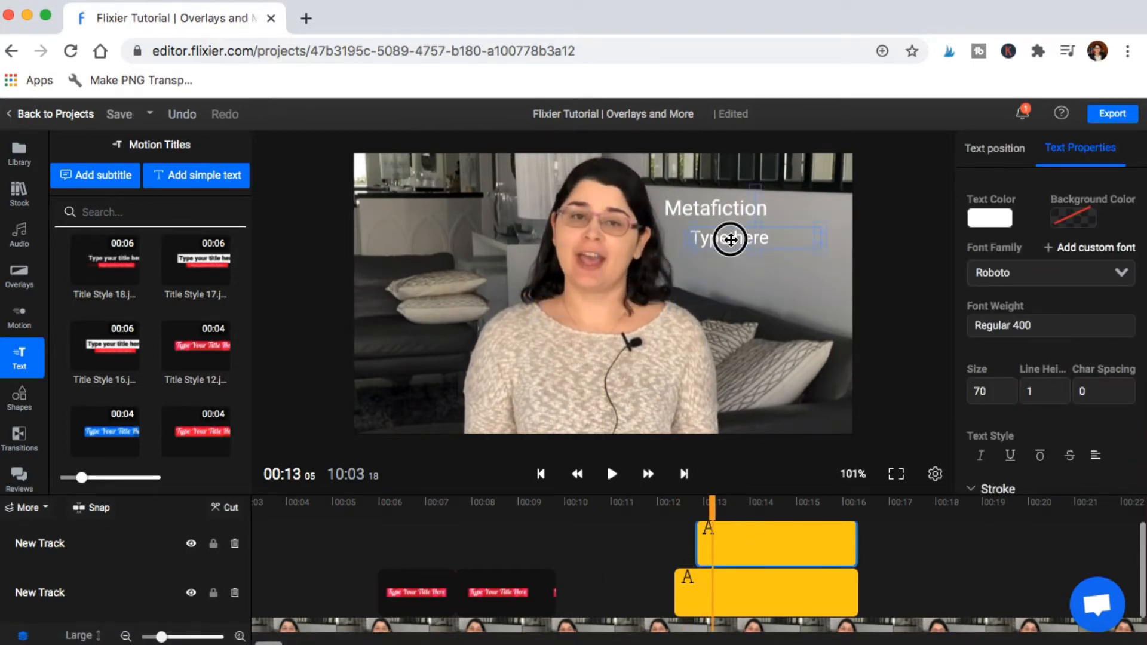
drag(803, 238, 675, 248)
text(Definition)
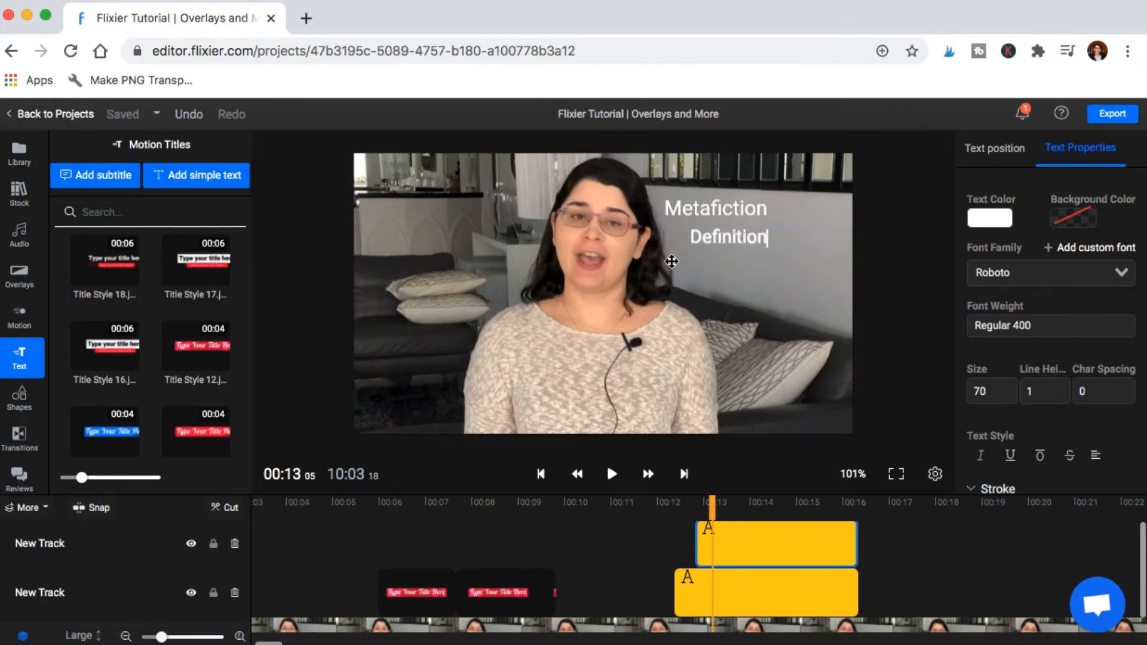
- Shift the "Definition" clip to start at about 00:14 and extend the "Metafiction" clip to end with it at about 00:17
click(620, 548)
click(612, 474)
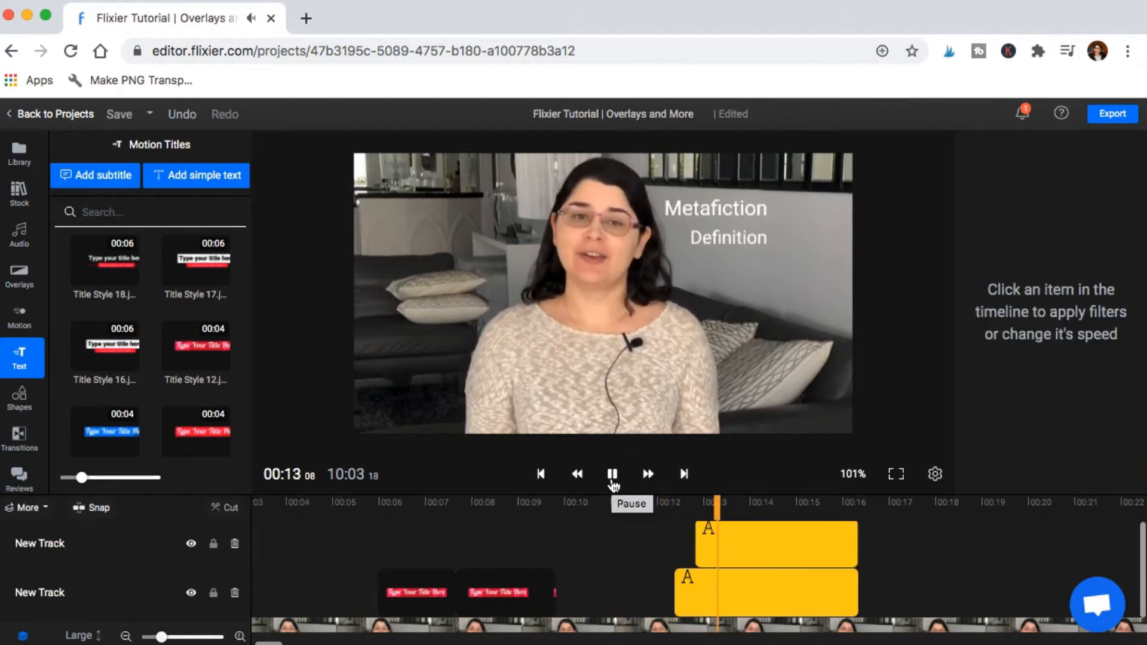
click(616, 483)
drag(710, 538, 793, 544)
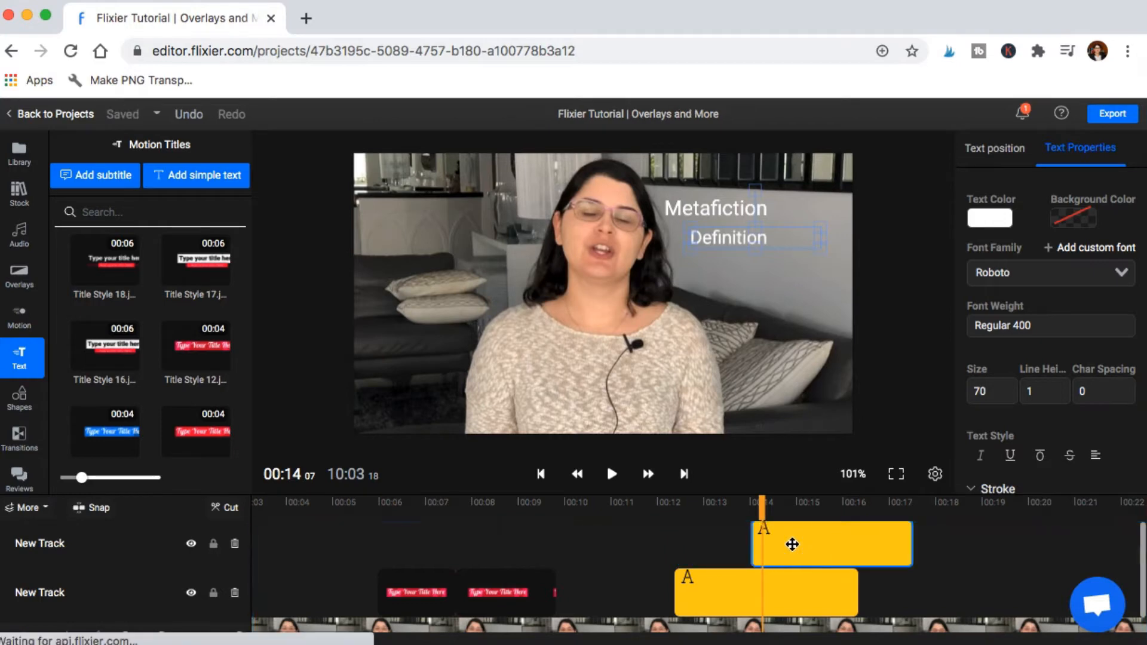
click(831, 590)
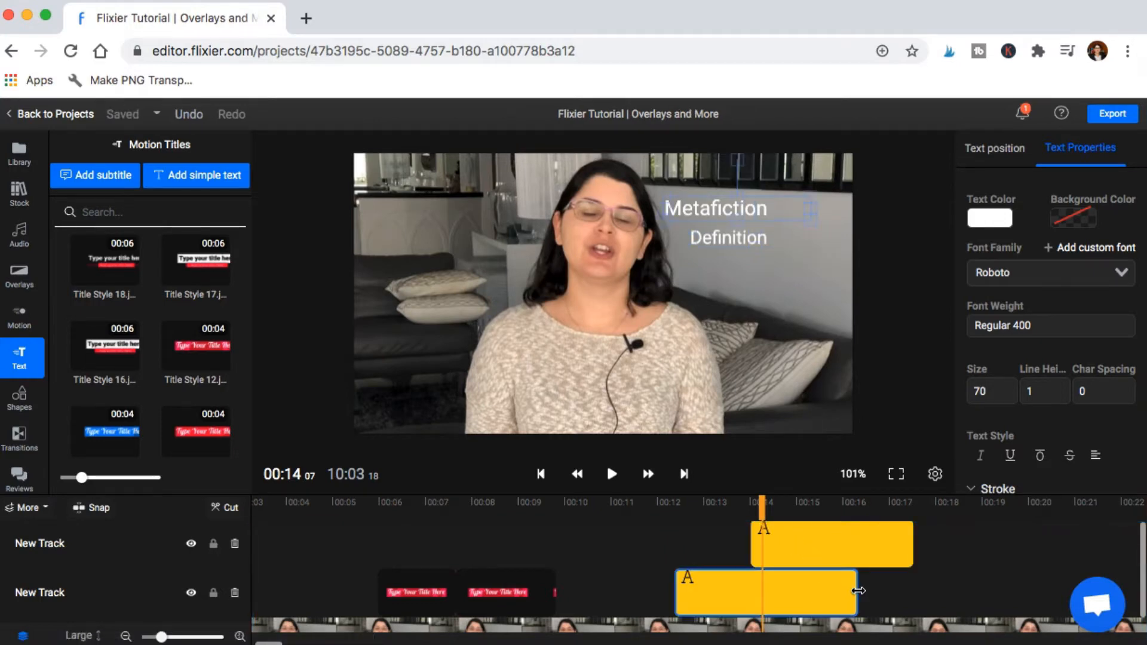
drag(859, 591, 914, 581)
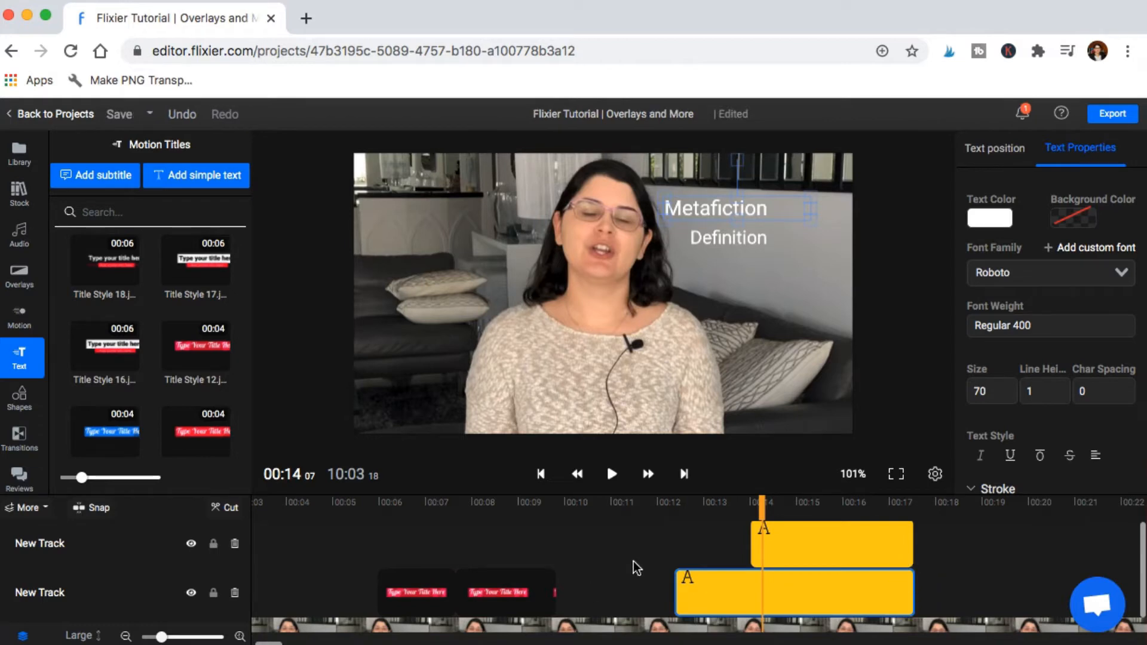
- Play from just before the "Metafiction" clip to check the timing of both texts
click(655, 553)
click(612, 474)
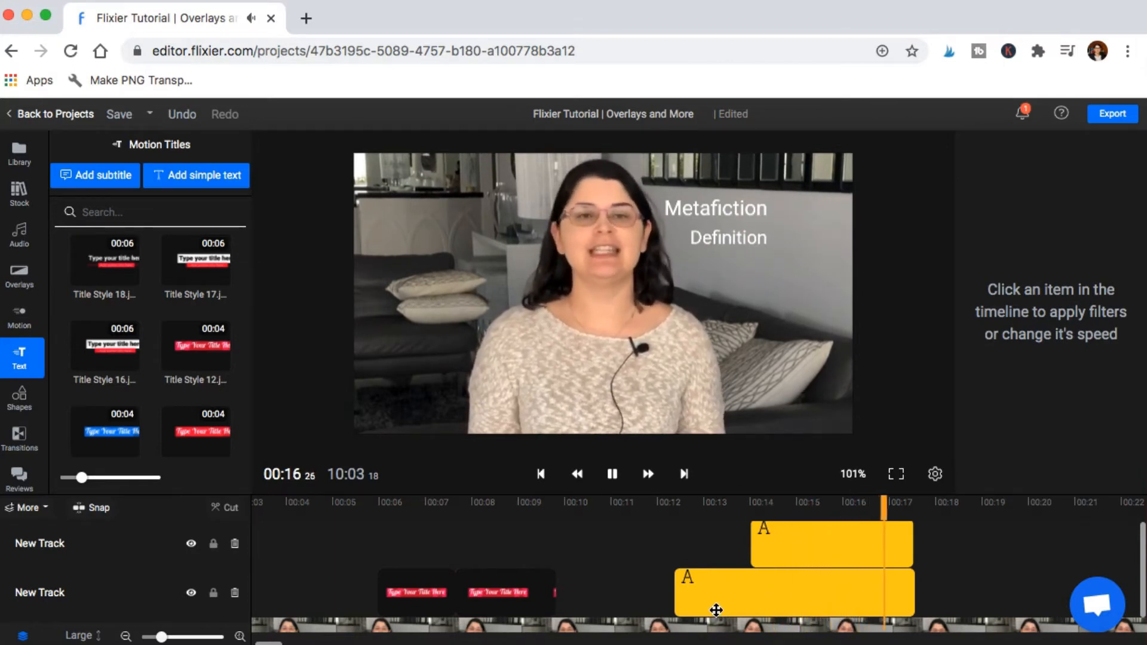
click(654, 547)
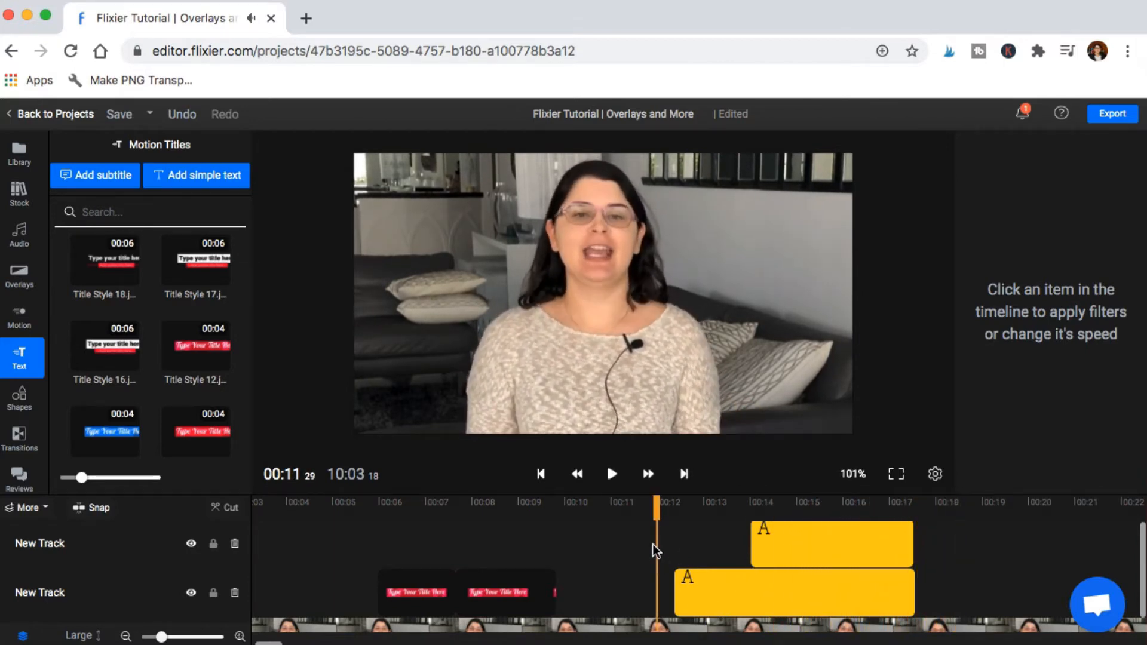
click(611, 475)
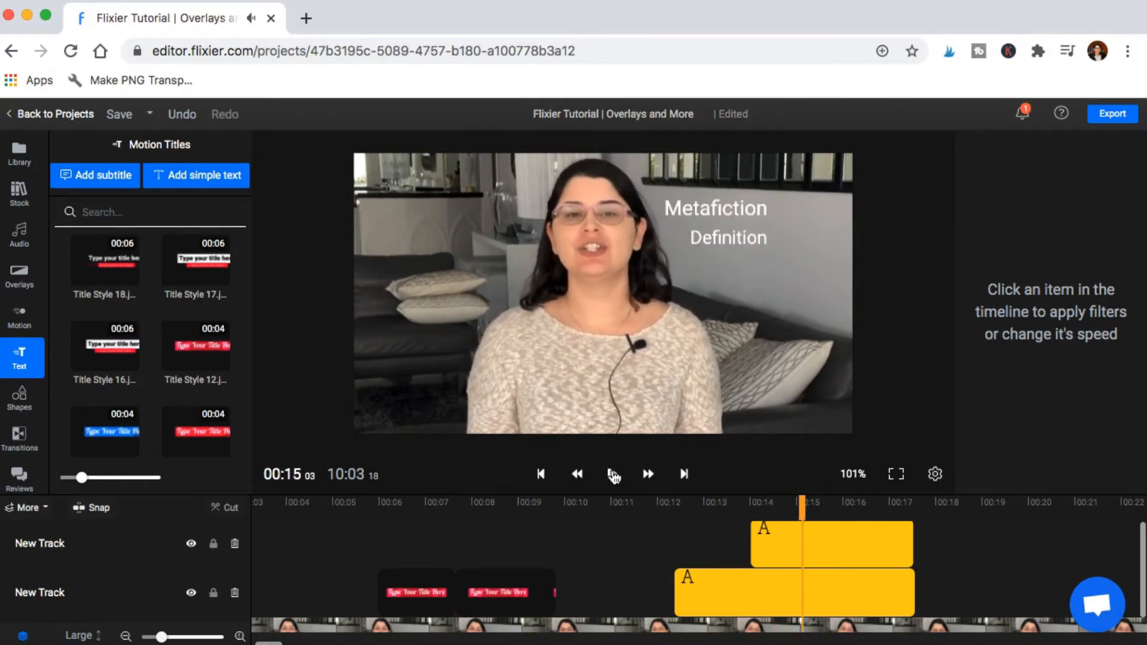
click(612, 475)
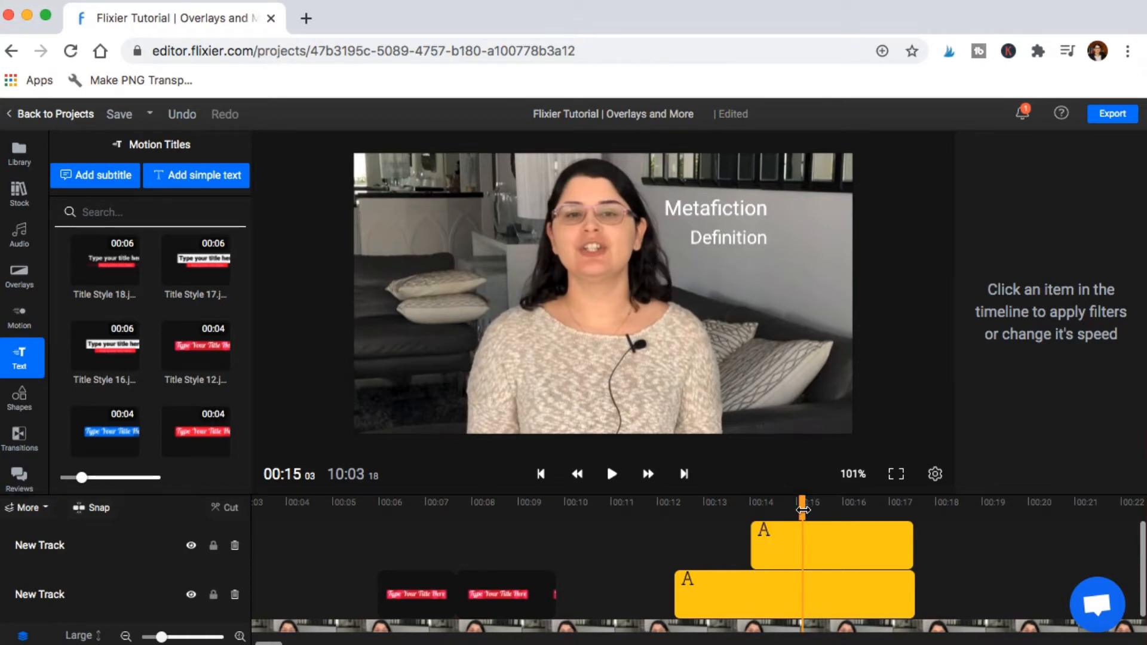
- Place the "Definition" text over "Metafiction" in the frame and move the "Metafiction" clip to the track above it
click(779, 547)
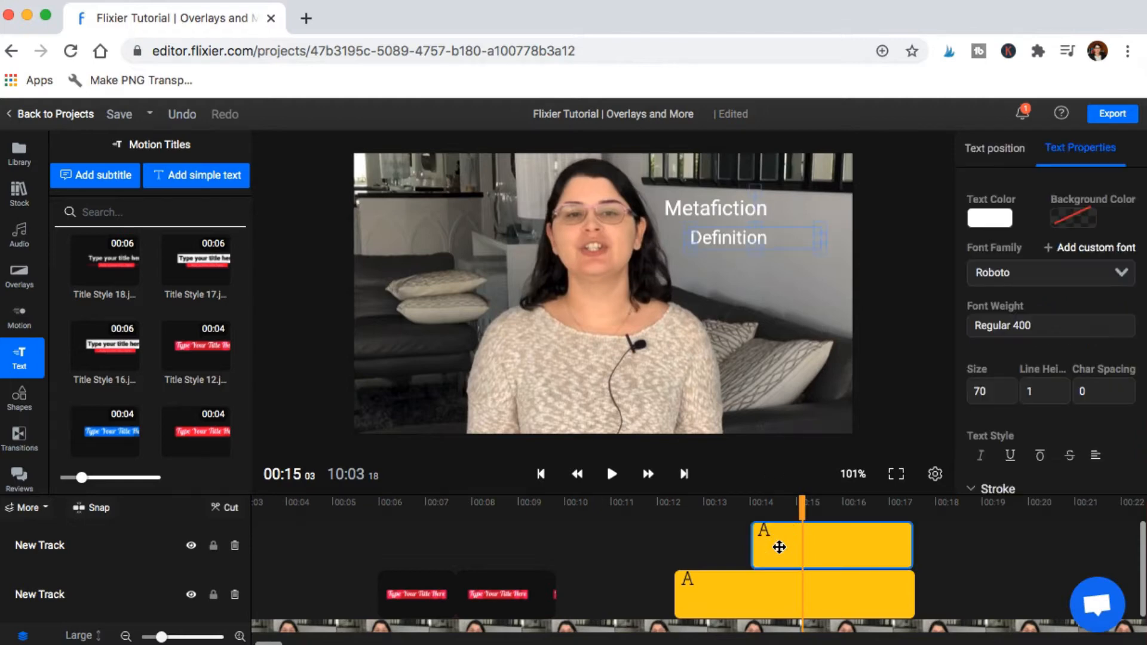
drag(721, 241, 707, 210)
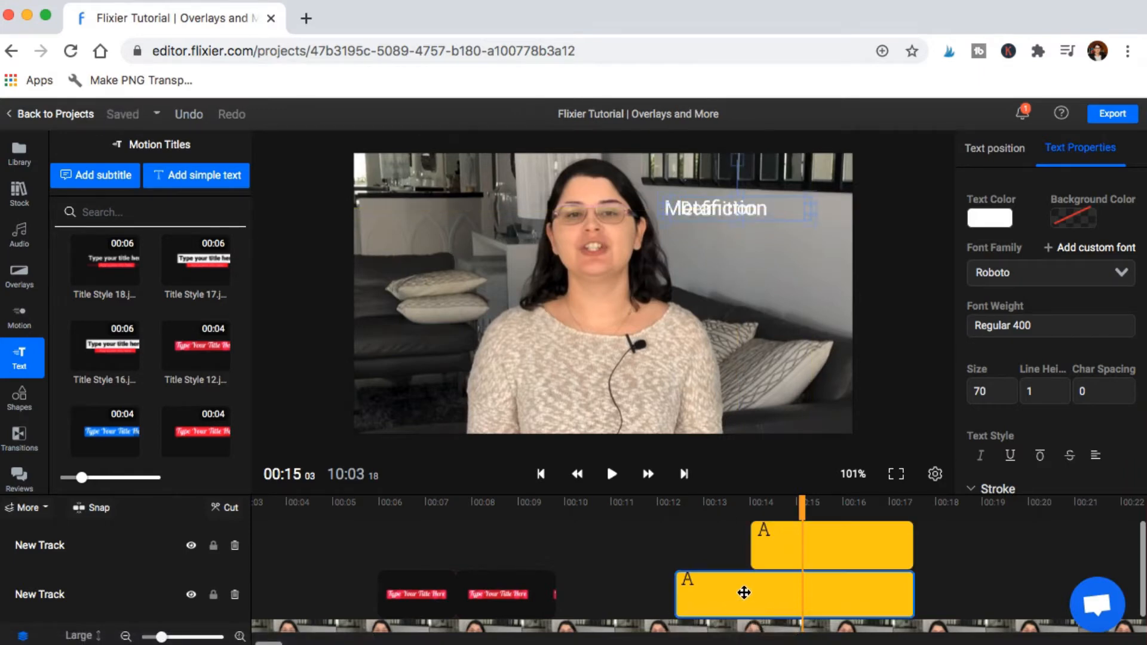
drag(744, 591, 744, 542)
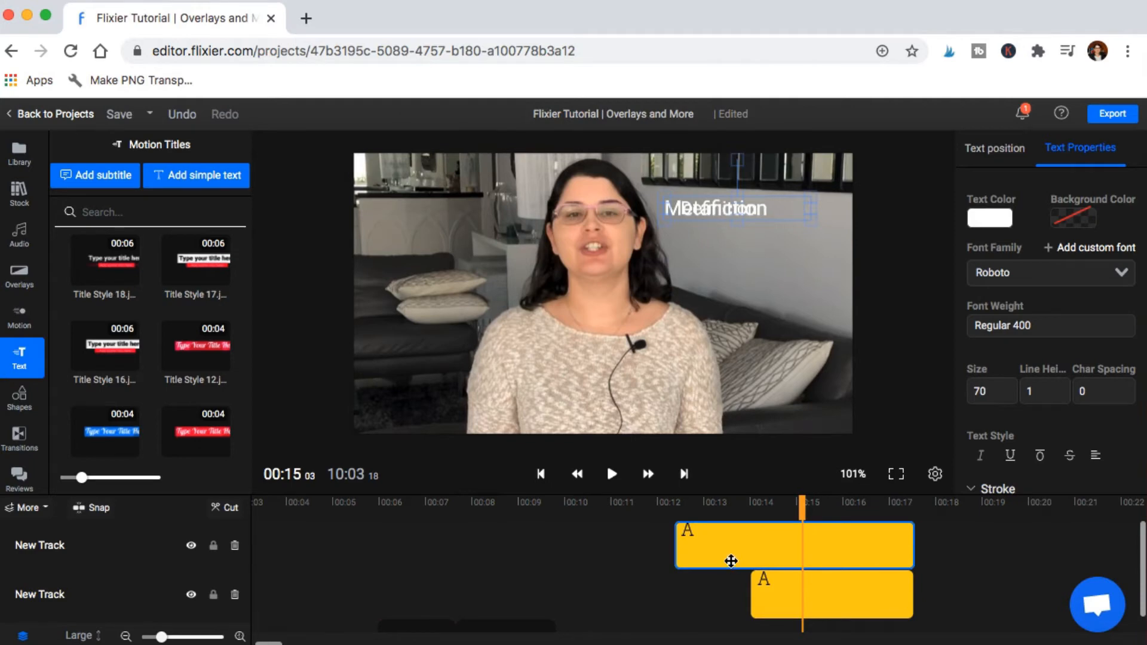
- Color the "Metafiction" text red and play into the stretch where both texts overlap to check the layering
click(990, 218)
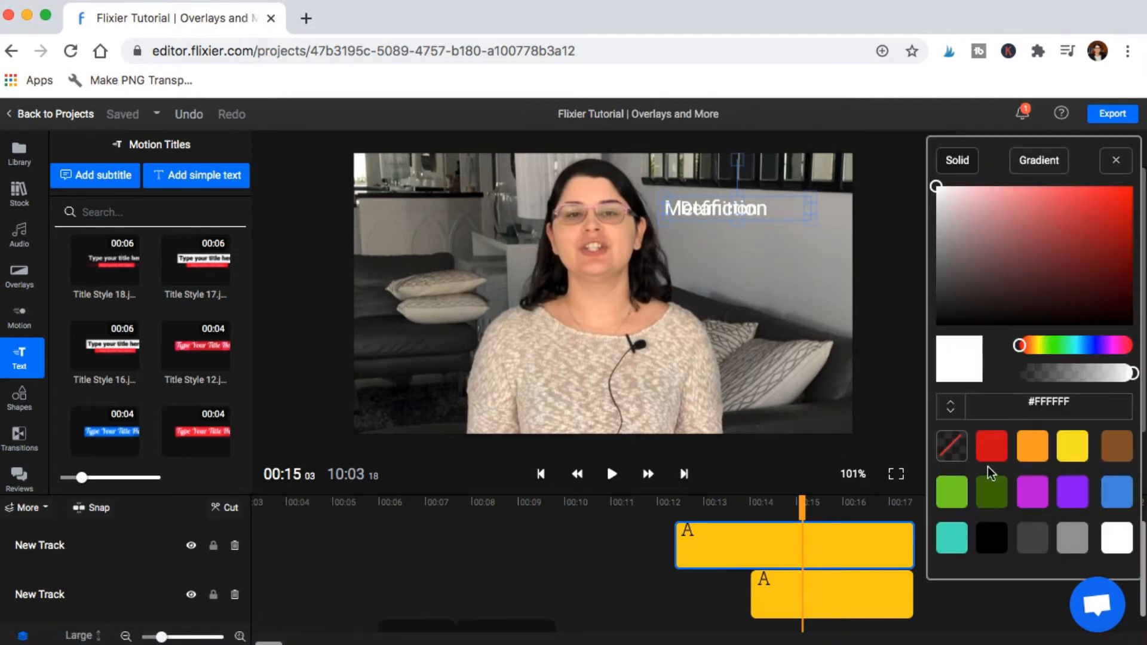
click(992, 448)
click(669, 547)
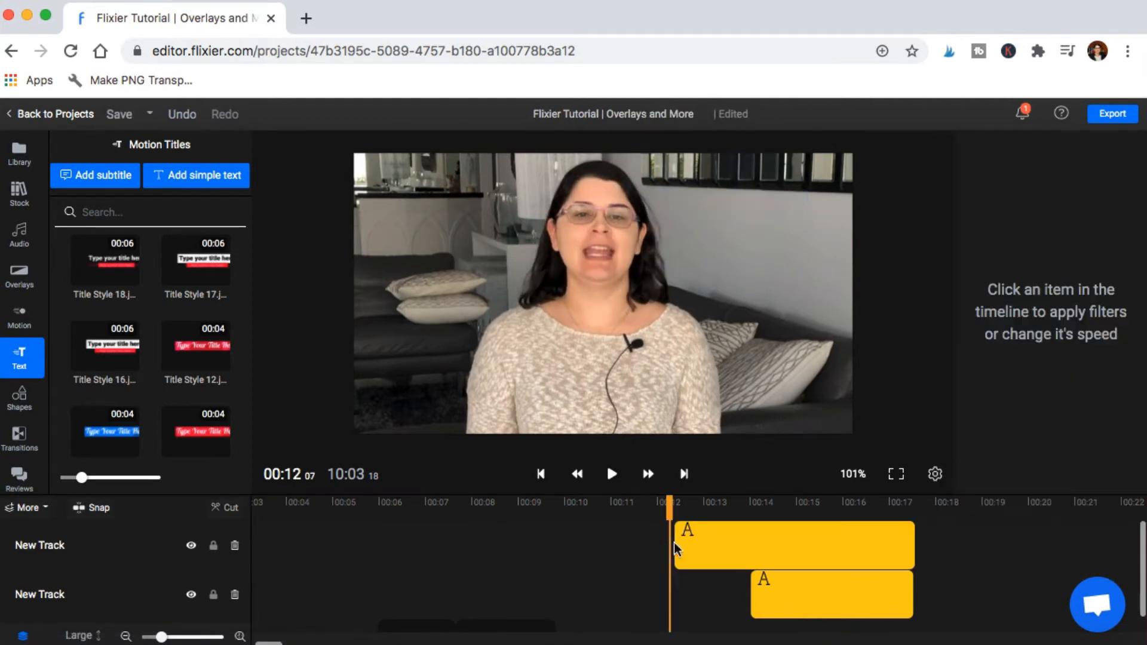
click(733, 560)
click(727, 578)
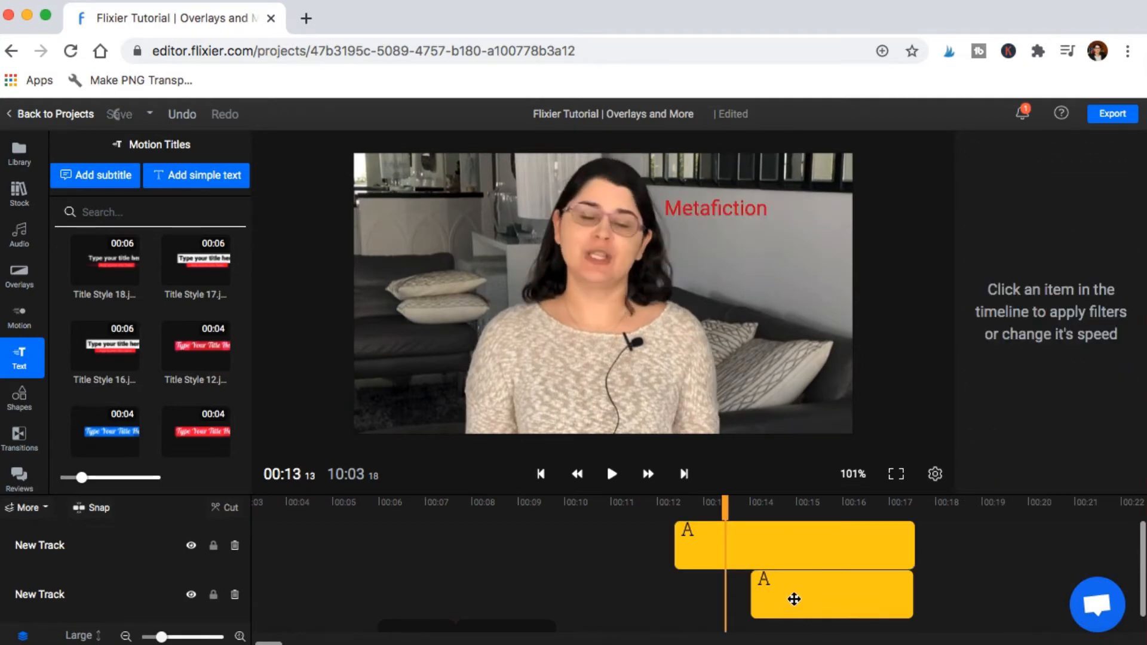
click(613, 474)
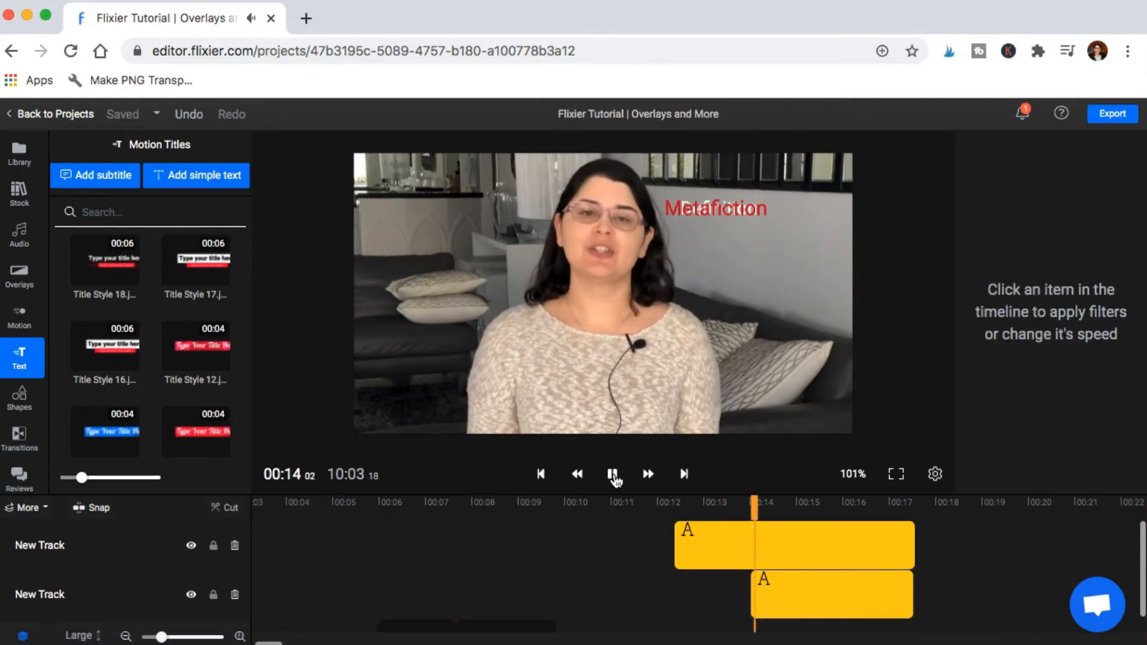
click(613, 473)
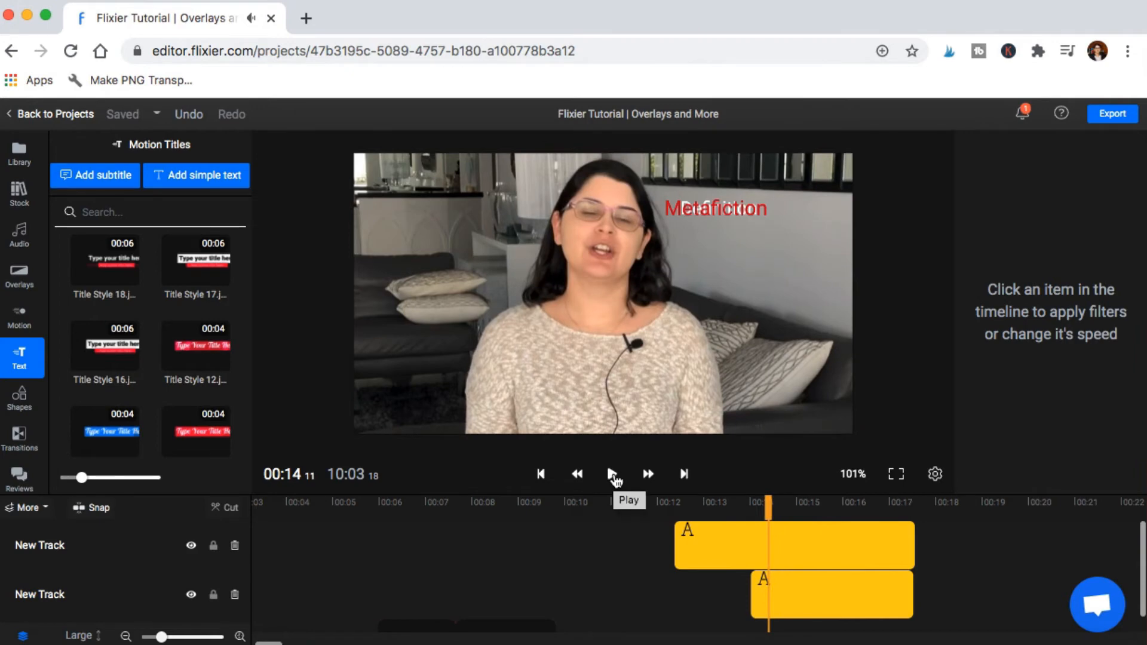
- Move the "Metafiction" clip to the track below the "Definition" clip and reposition the "Definition" text just below "Metafiction" in the frame
scroll(663, 530, down, 1)
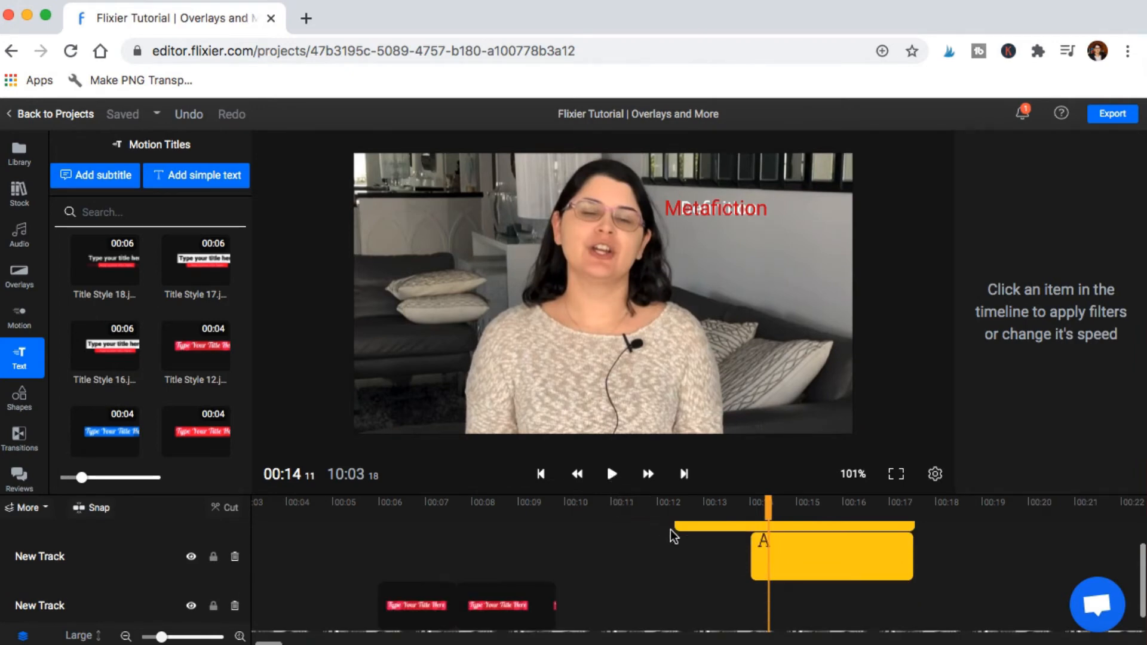
drag(696, 526, 698, 613)
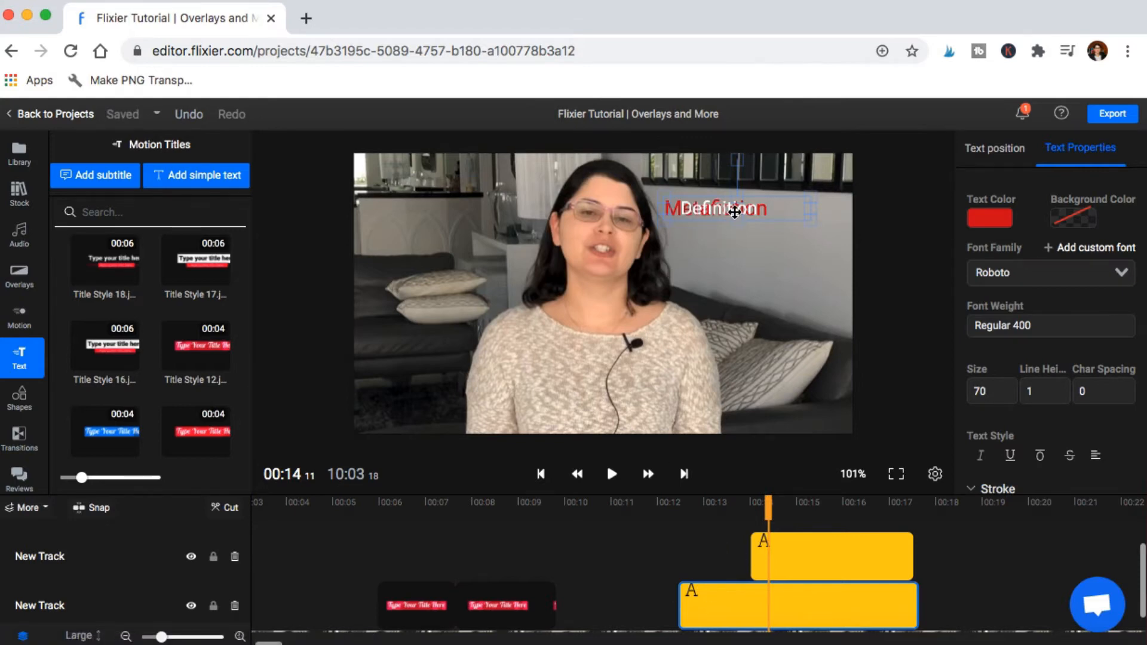
drag(735, 212, 746, 233)
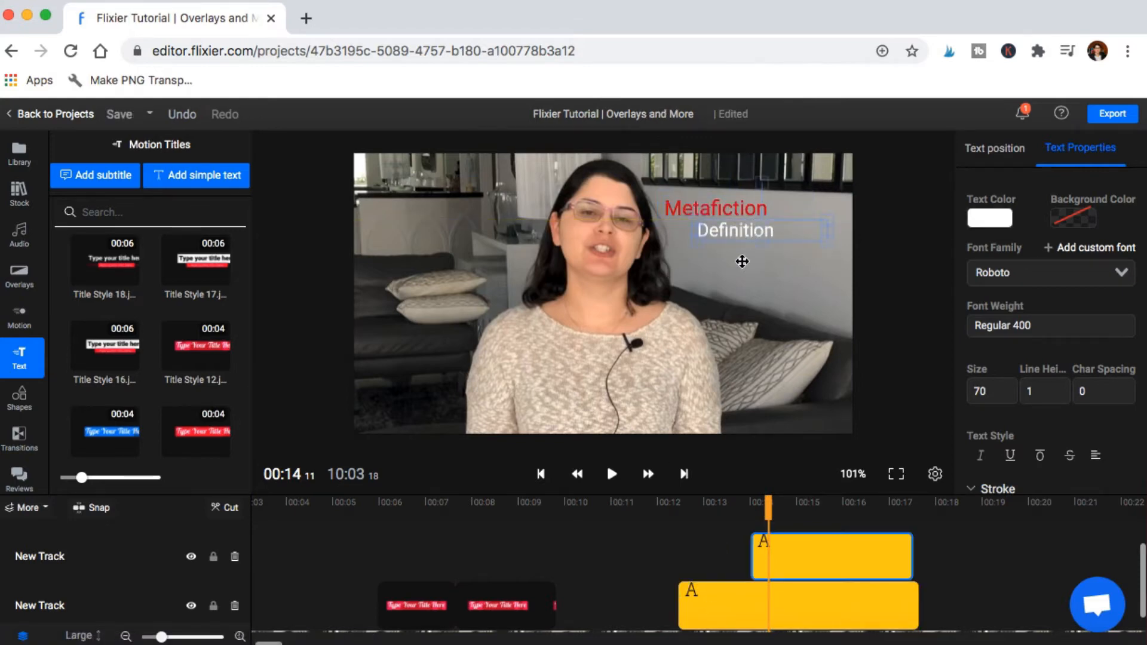
- Set the "Metafiction" text color to white (#FFFFFF)
click(739, 608)
click(985, 218)
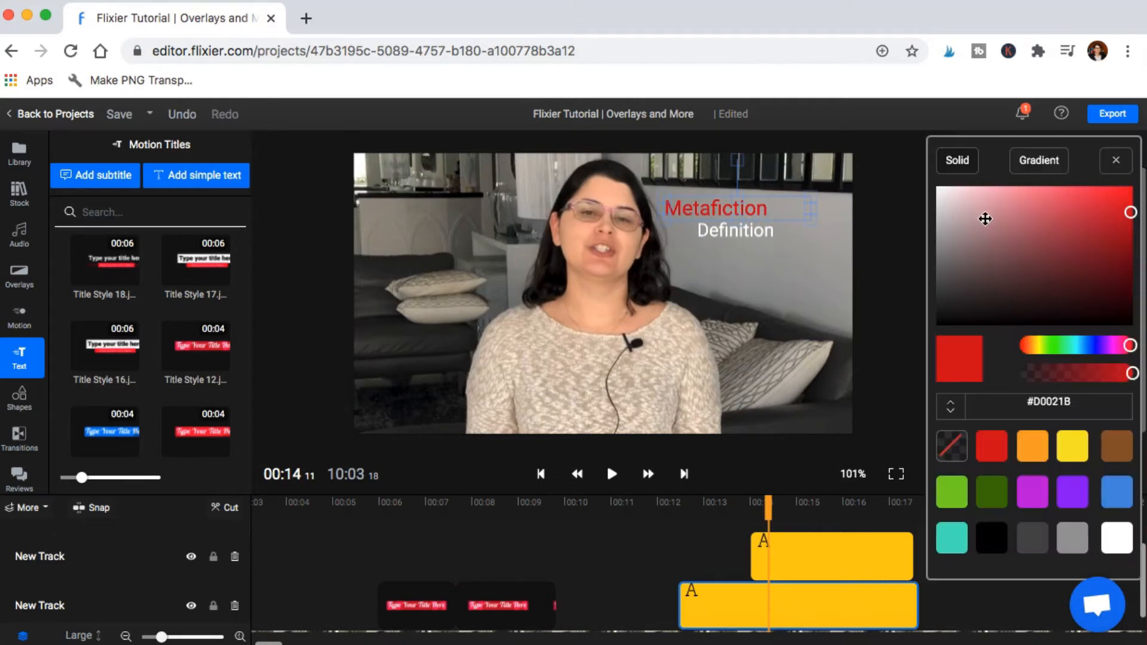
click(1115, 537)
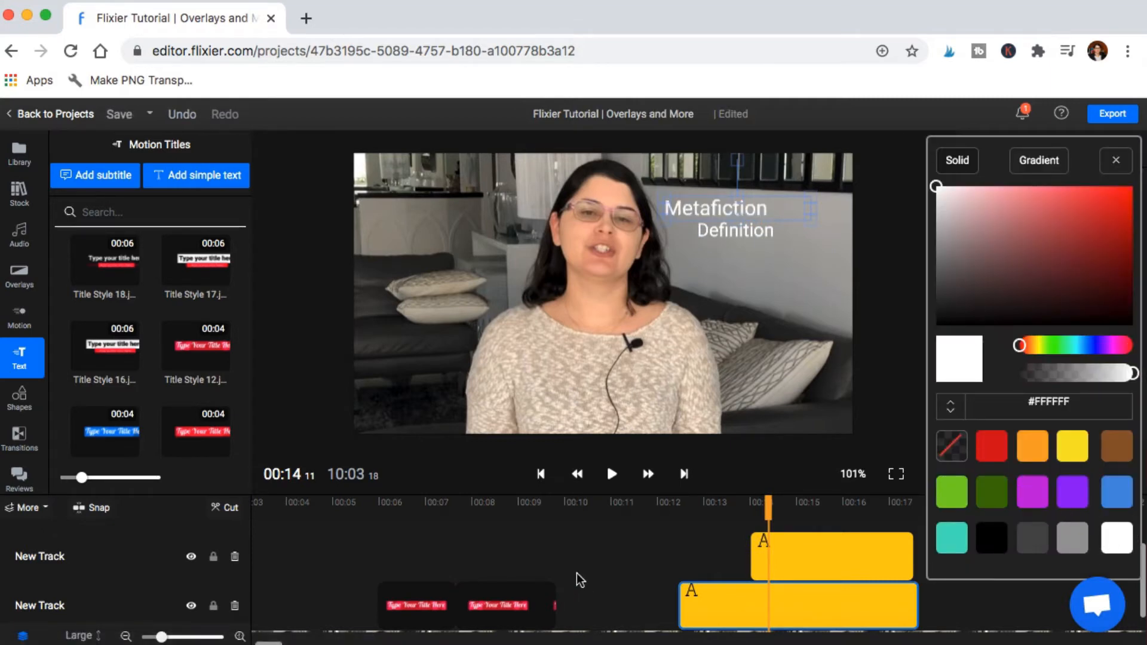
- Play from about 00:12 to check the "Metafiction" and "Definition" texts appearing in sequence
click(661, 556)
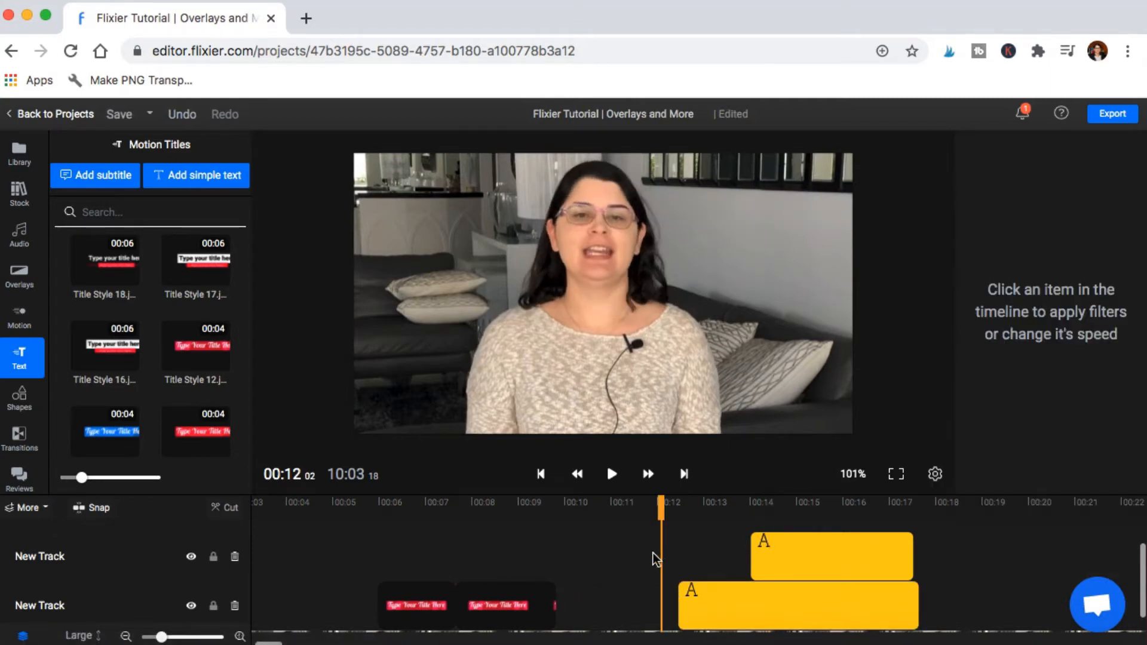
click(612, 477)
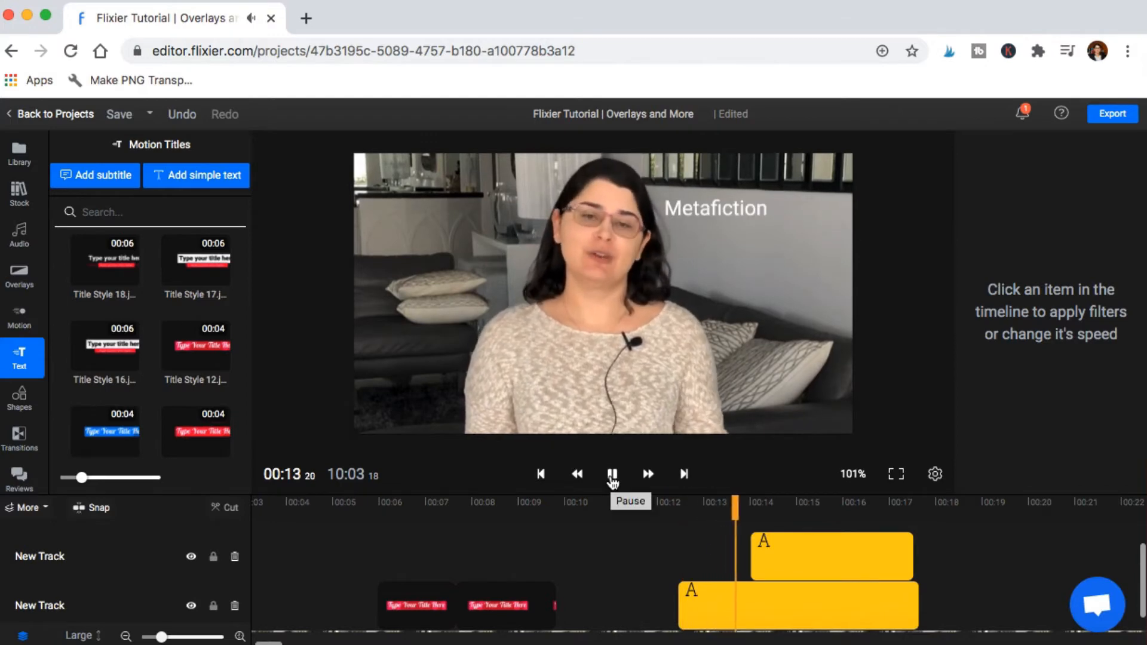
click(613, 477)
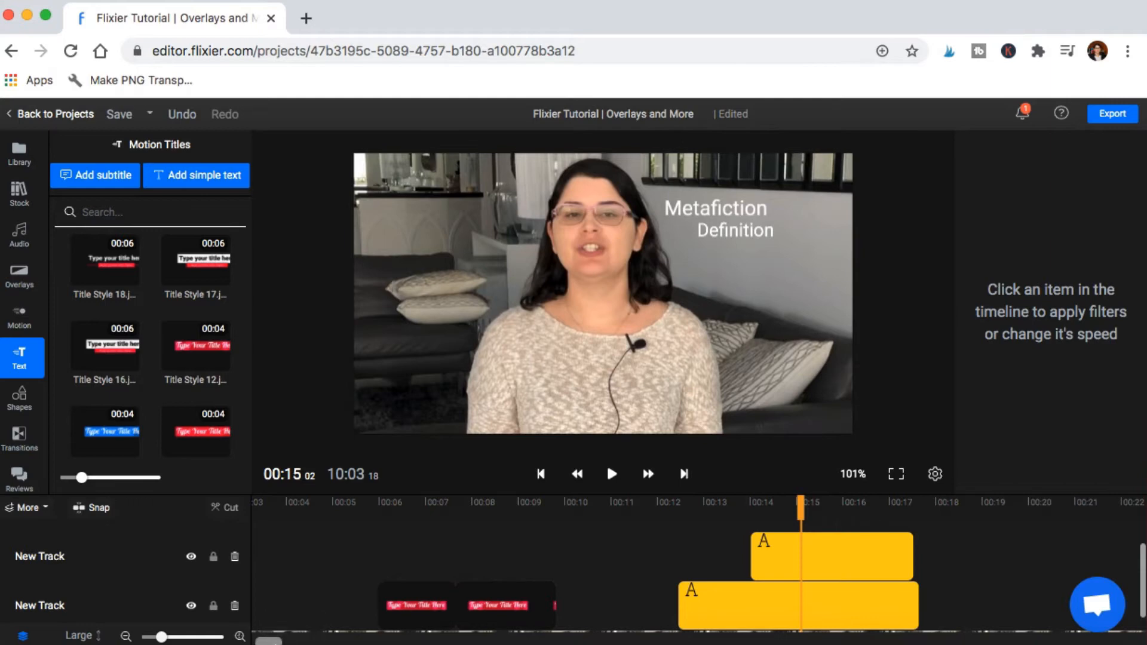
- Position the playhead at about 00:22 on the main video, past the text clips
scroll(292, 639, right, 10)
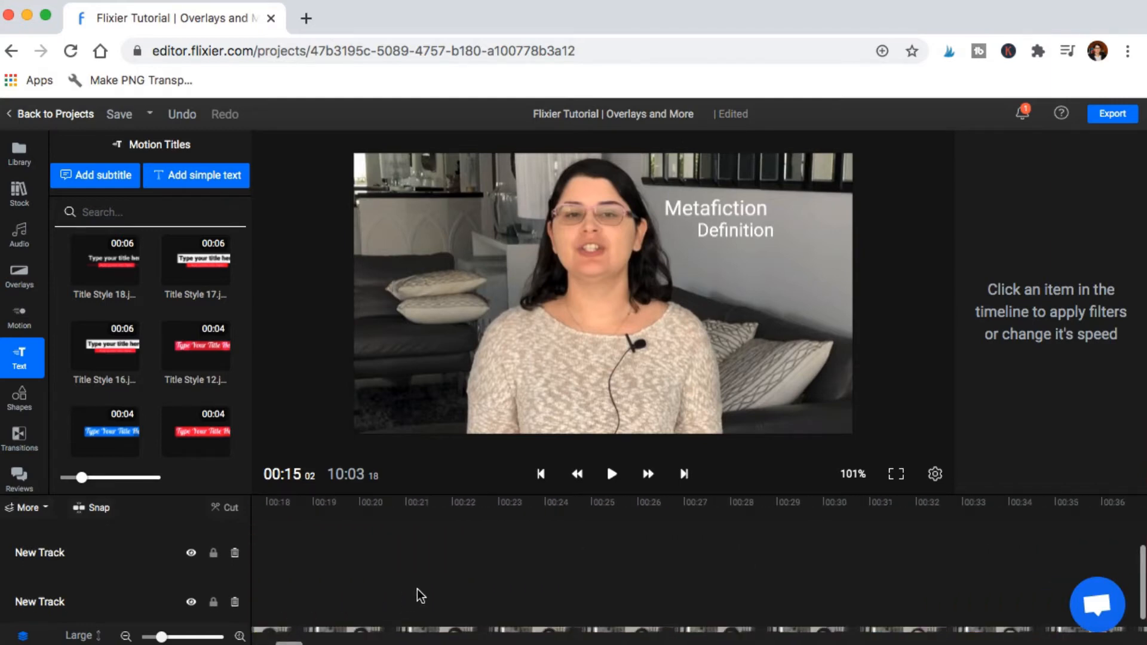
scroll(412, 592, down, 3)
click(439, 547)
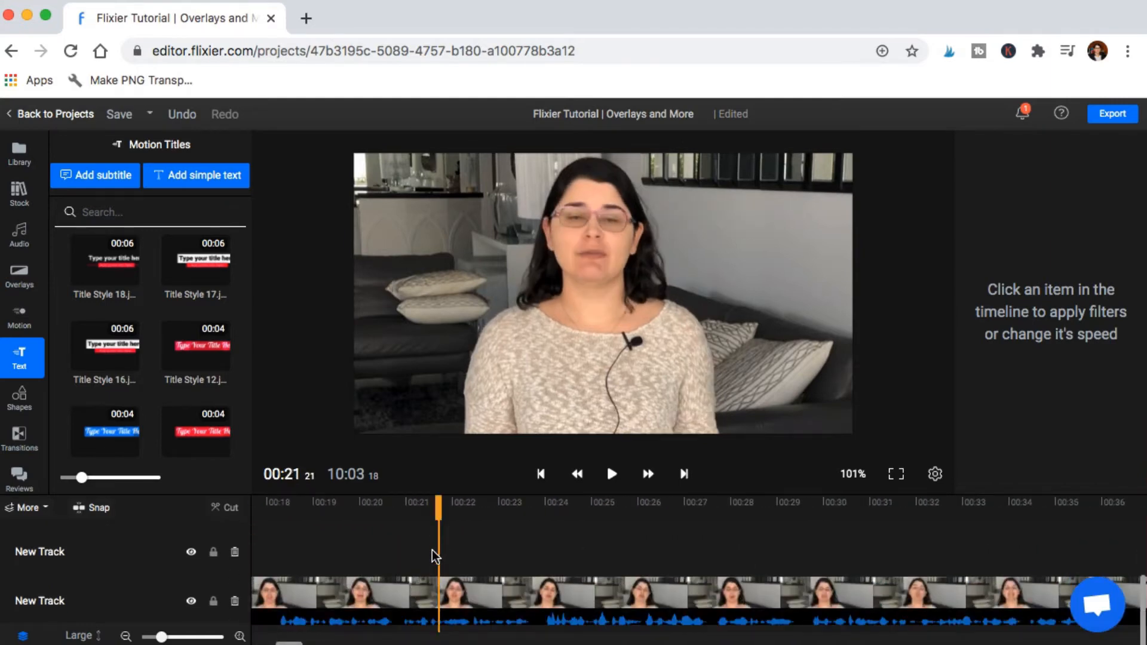
drag(432, 550, 484, 552)
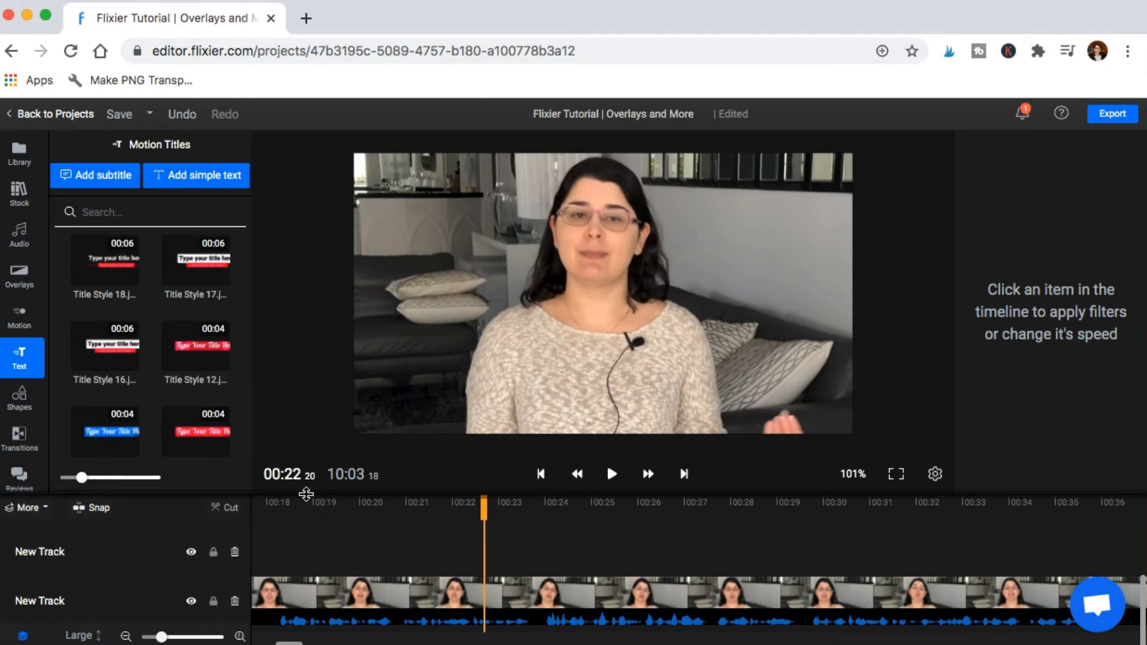
scroll(531, 593, down, 1)
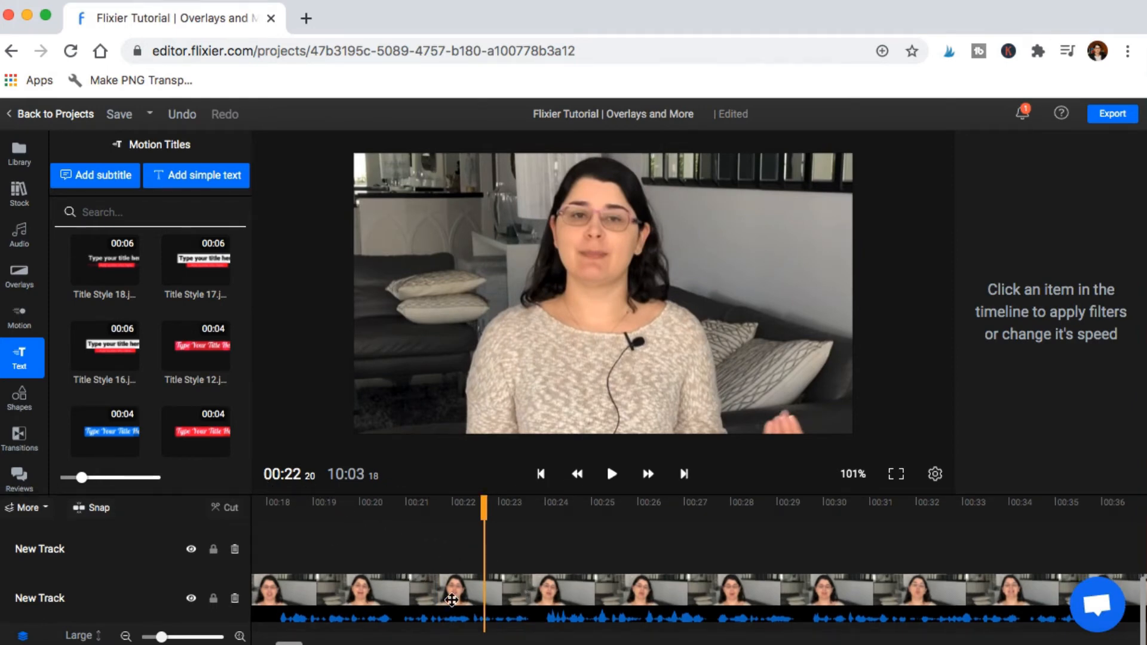
- Split the main video clip at about 00:36, well past the text clips
scroll(306, 559, left, 2)
scroll(305, 558, right, 1)
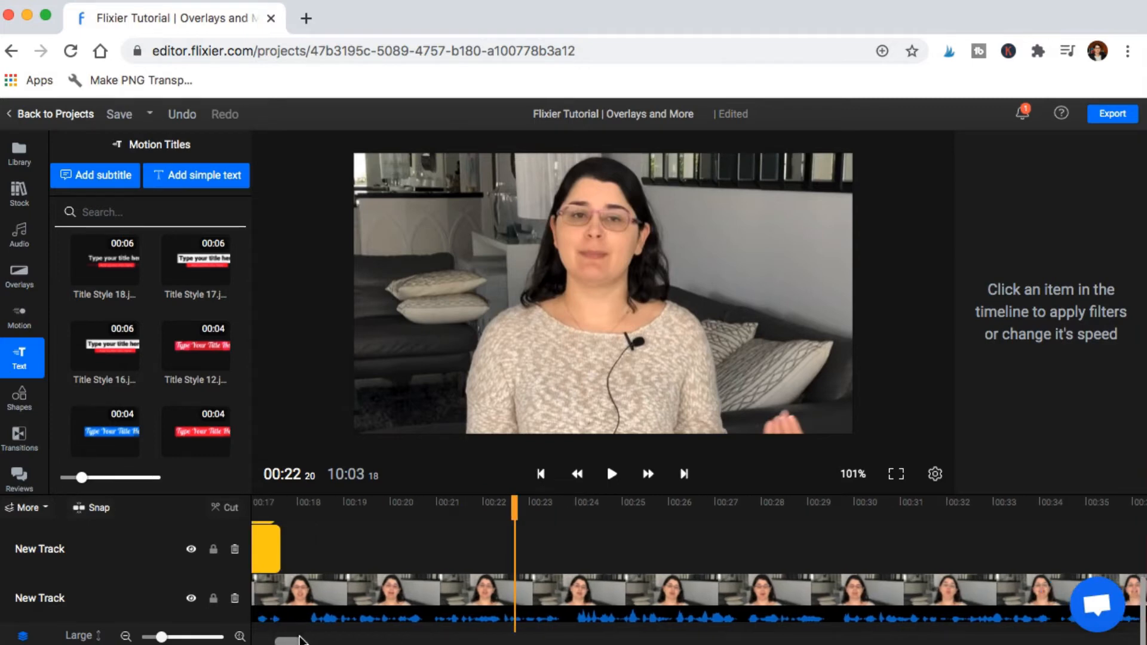
drag(289, 637, 307, 637)
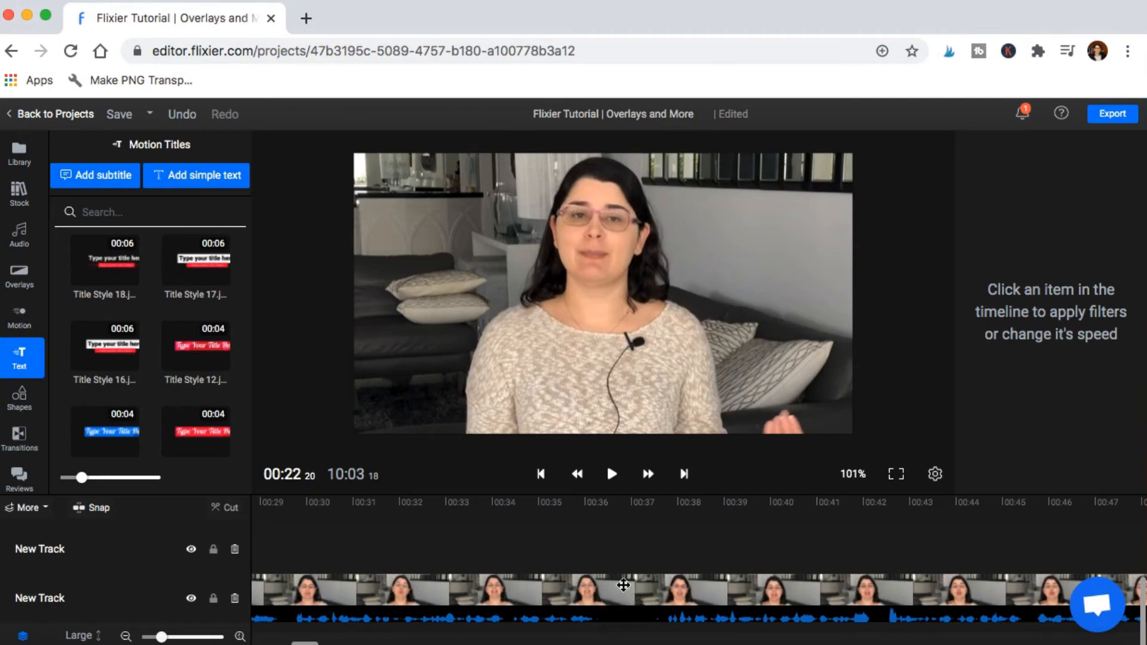
click(622, 544)
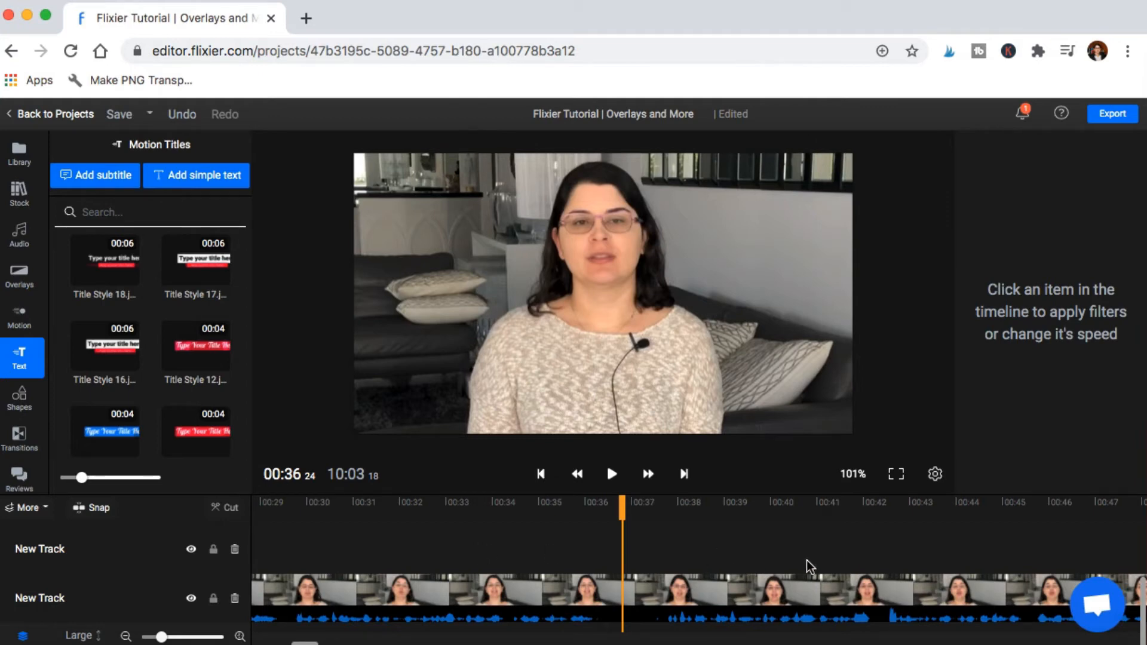
click(595, 595)
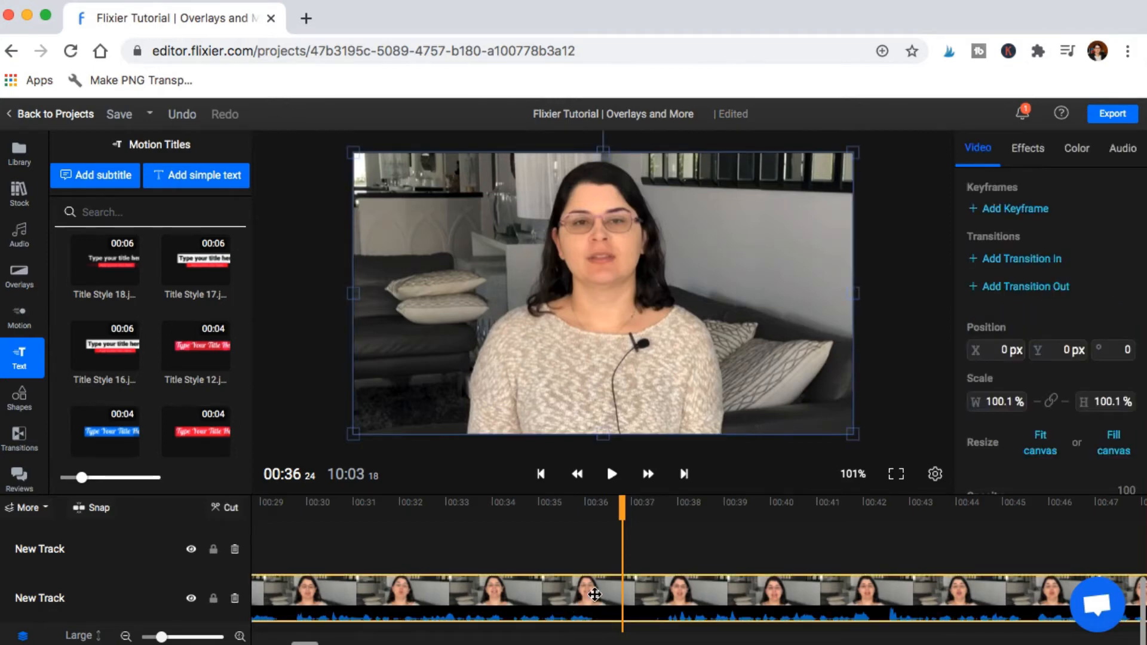
key(c)
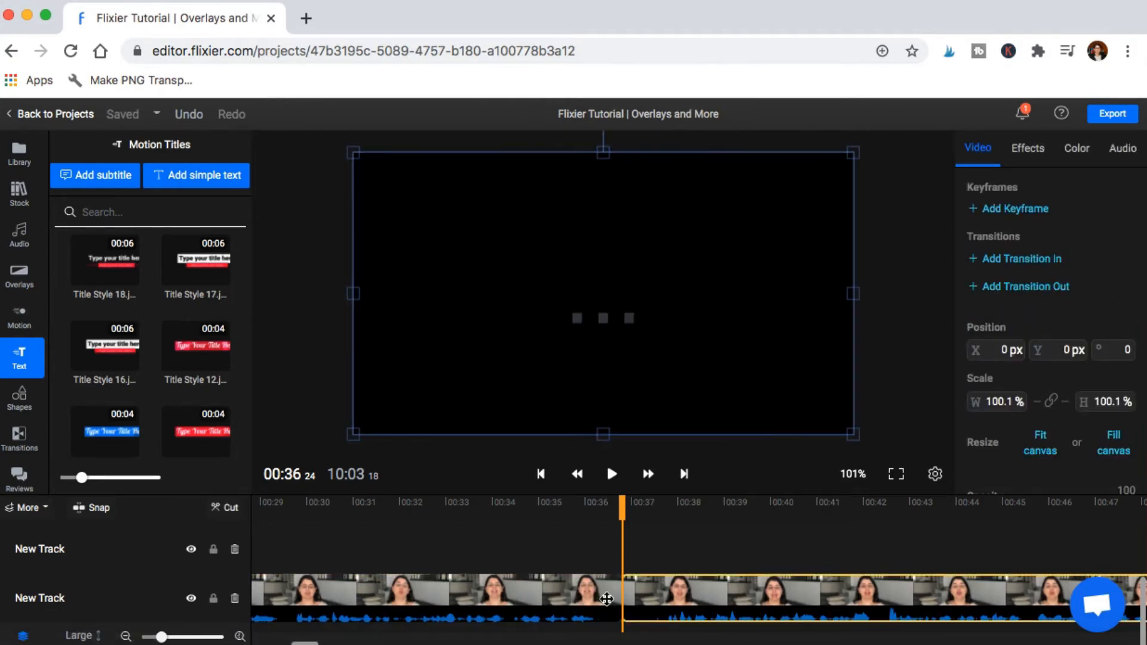
click(606, 596)
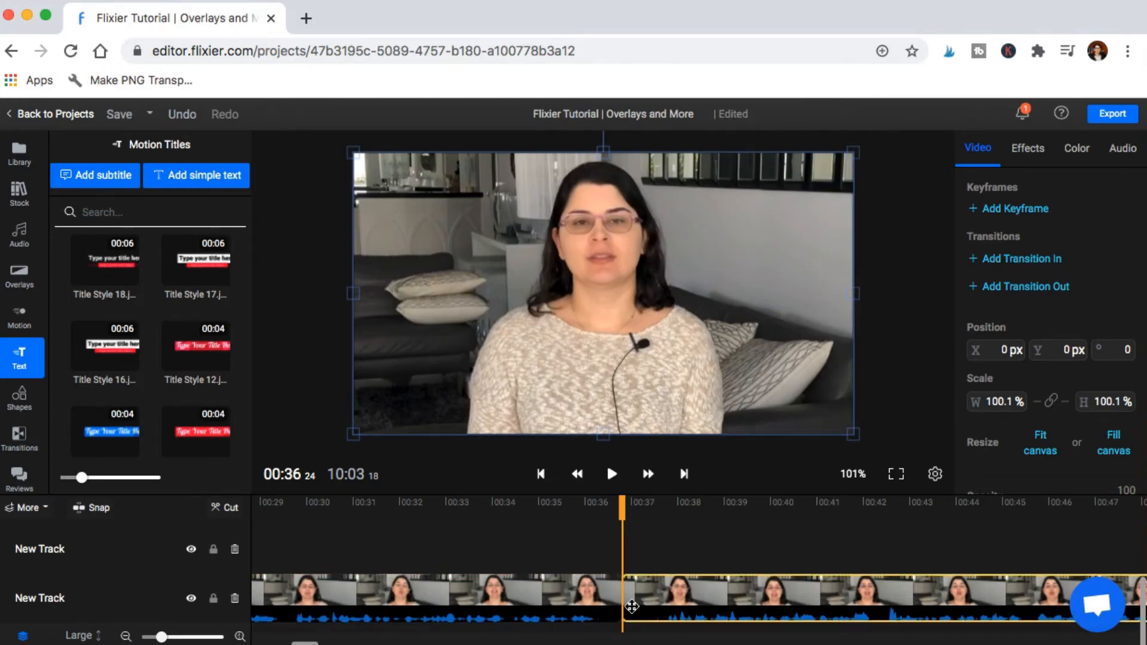
click(667, 600)
- Play from about 00:35 through the new cut to check how it looks without a transition
click(561, 545)
click(616, 477)
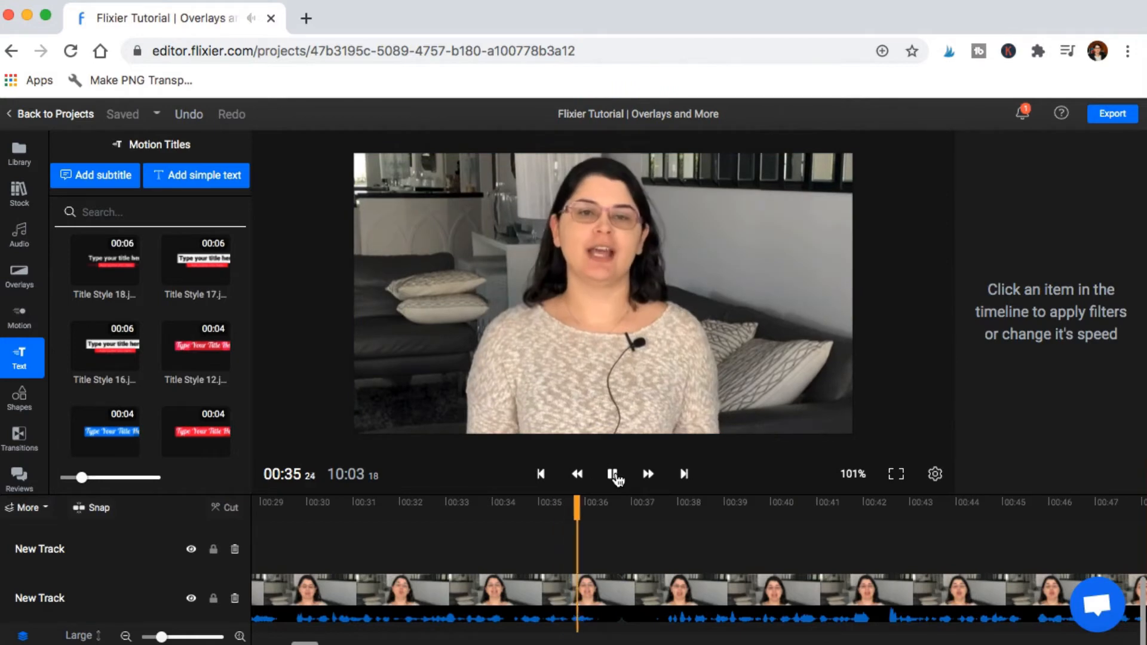
click(616, 481)
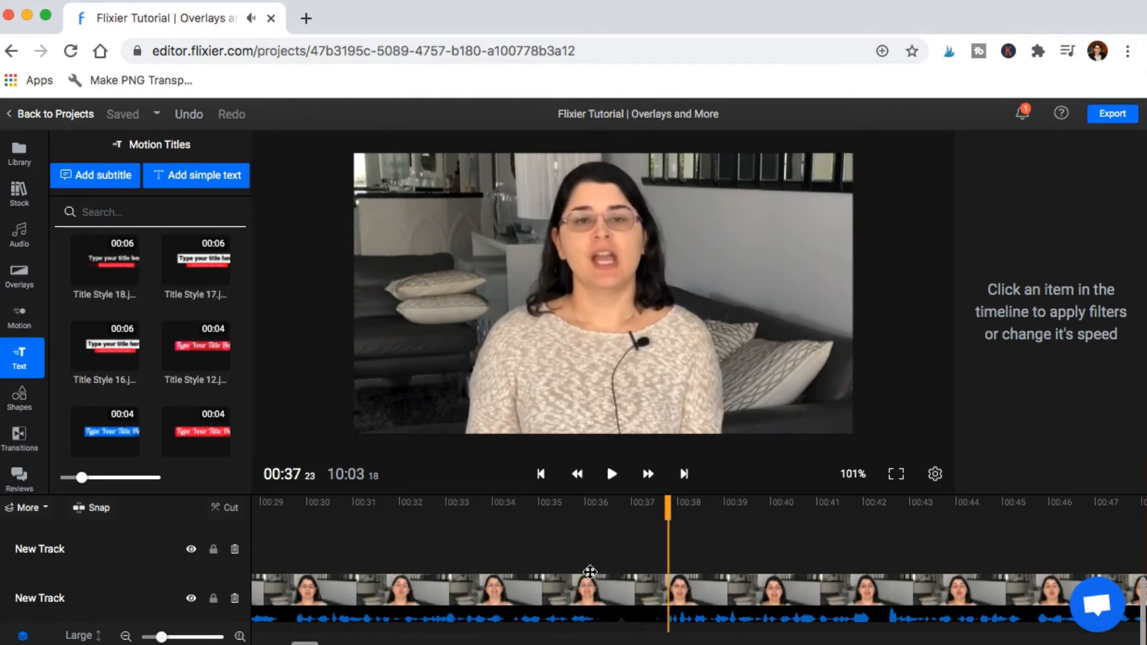
- Add the Dreamy transition to the start of the clip after the 00:36 cut and shorten it to about 0.6 seconds
click(18, 439)
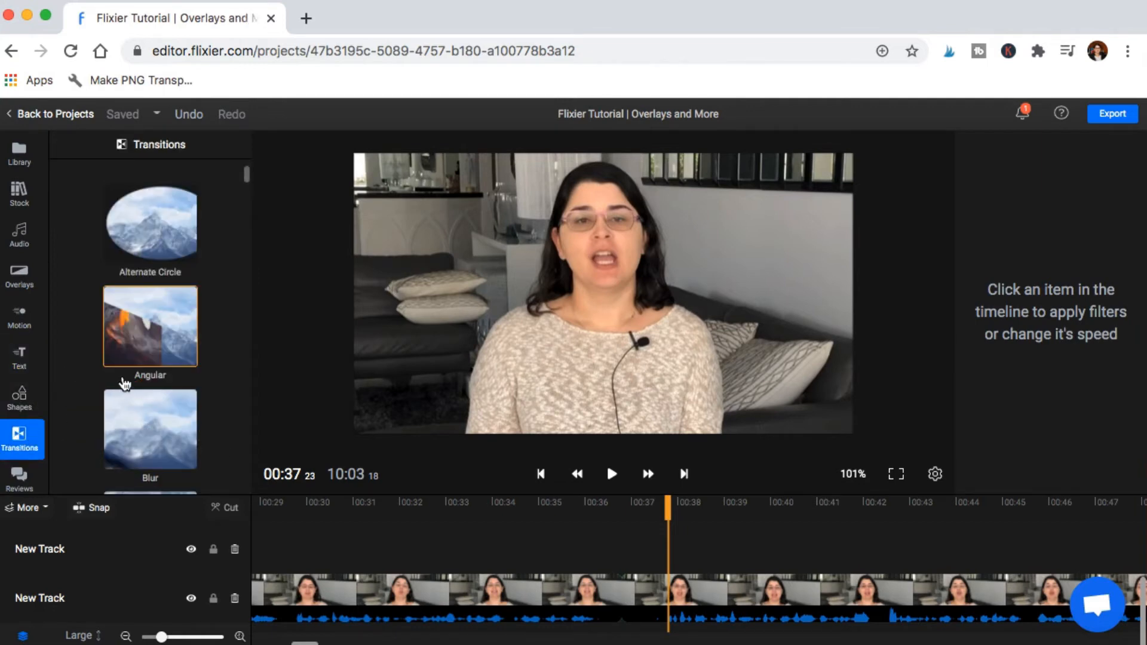
scroll(124, 384, down, 10)
scroll(125, 384, down, 10)
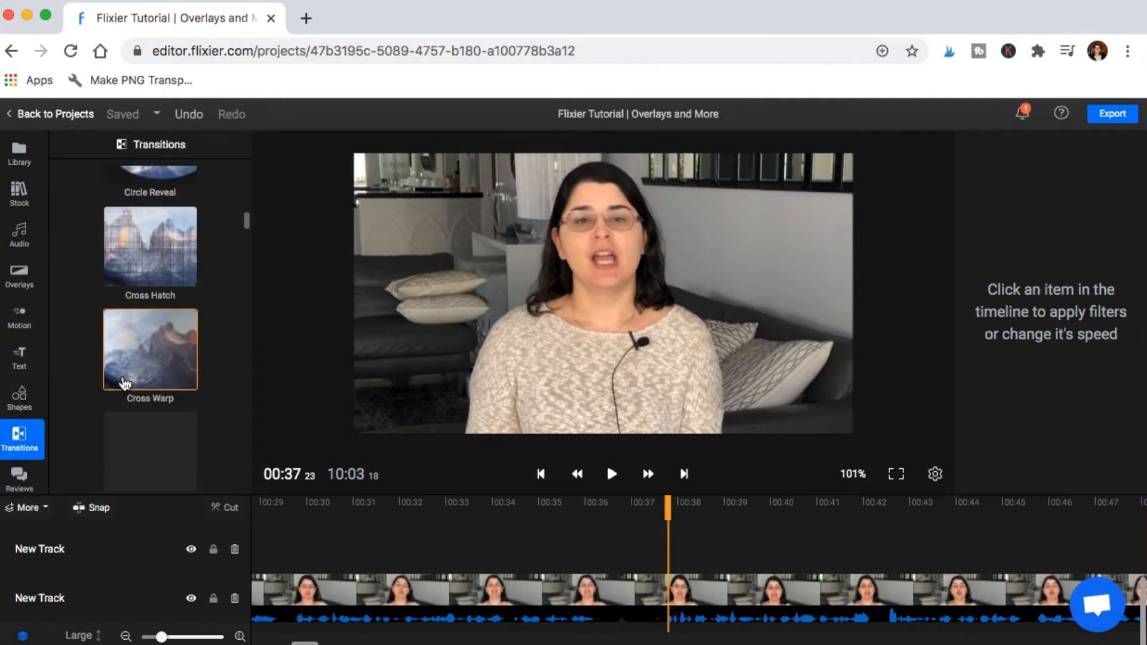
scroll(125, 384, down, 5)
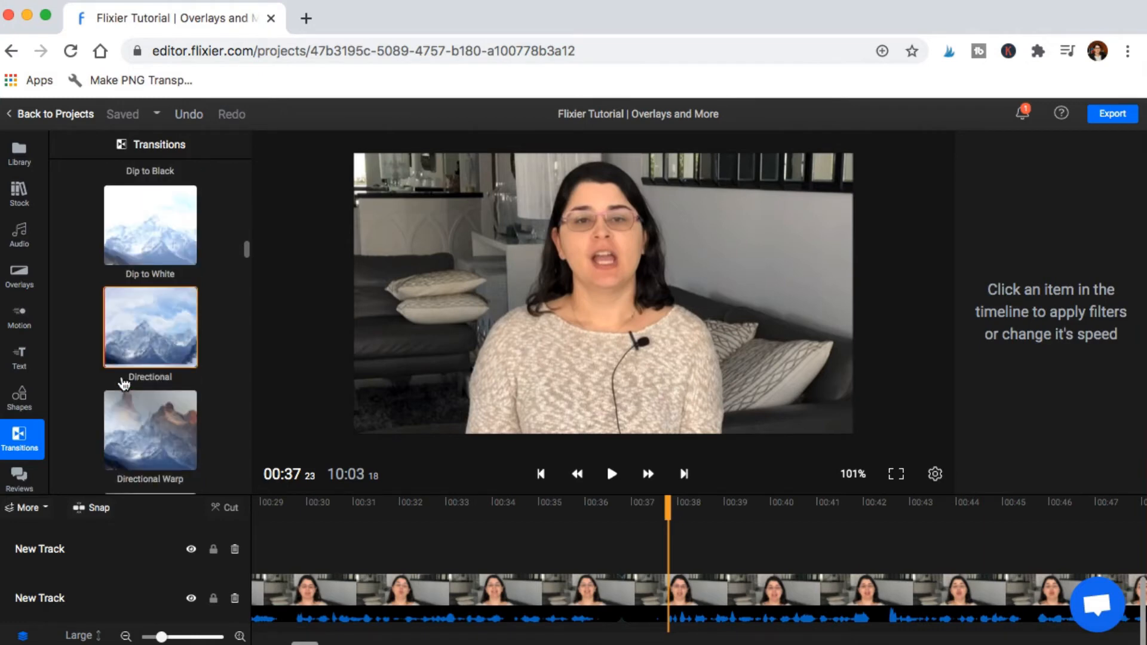
scroll(124, 384, down, 5)
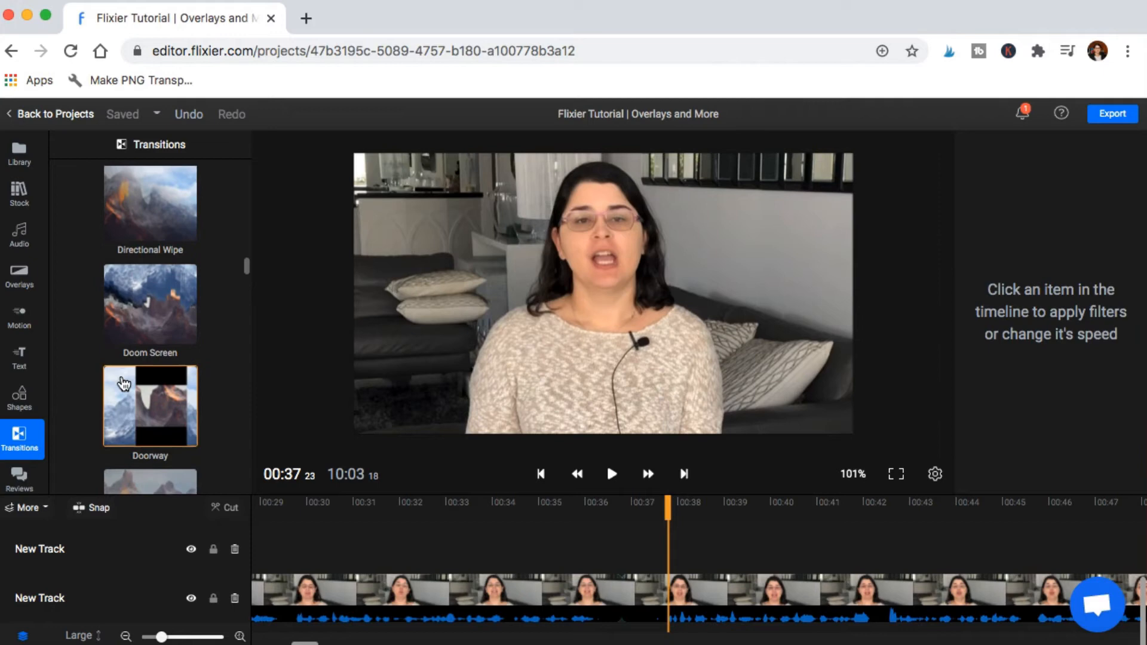
scroll(124, 384, down, 5)
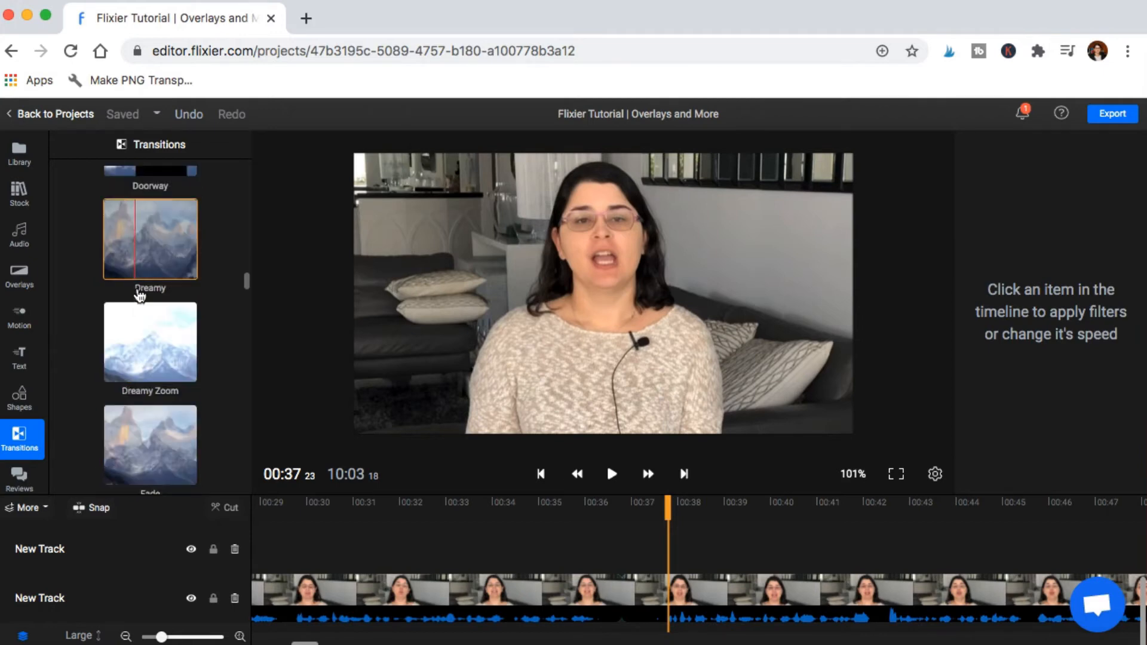
drag(148, 243, 657, 603)
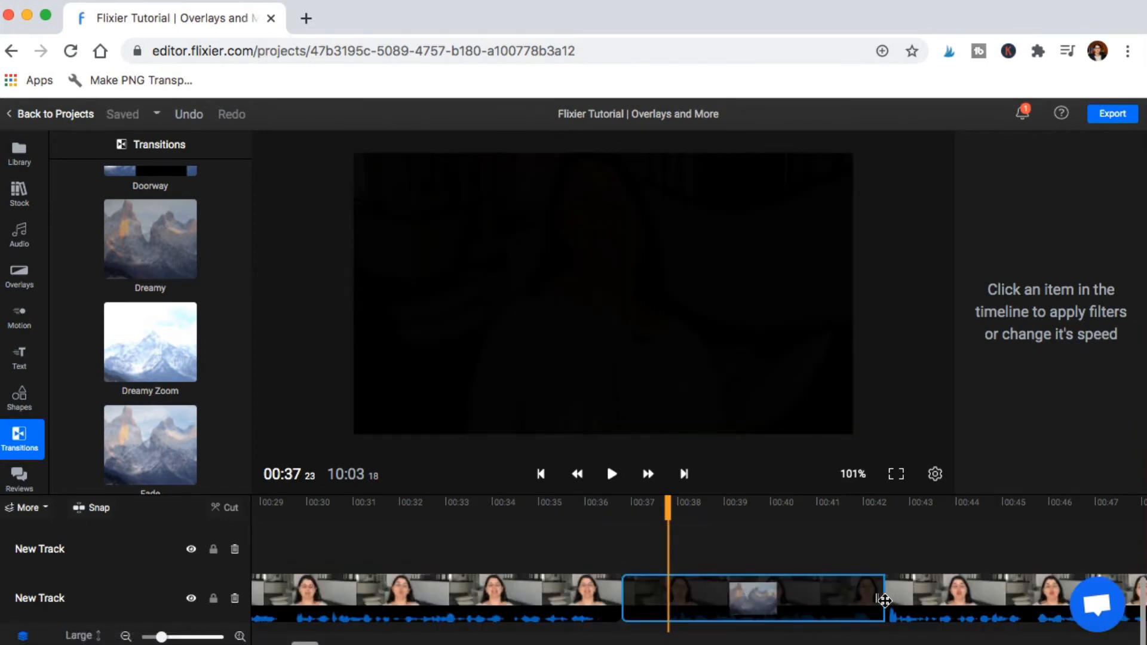
drag(884, 599, 632, 627)
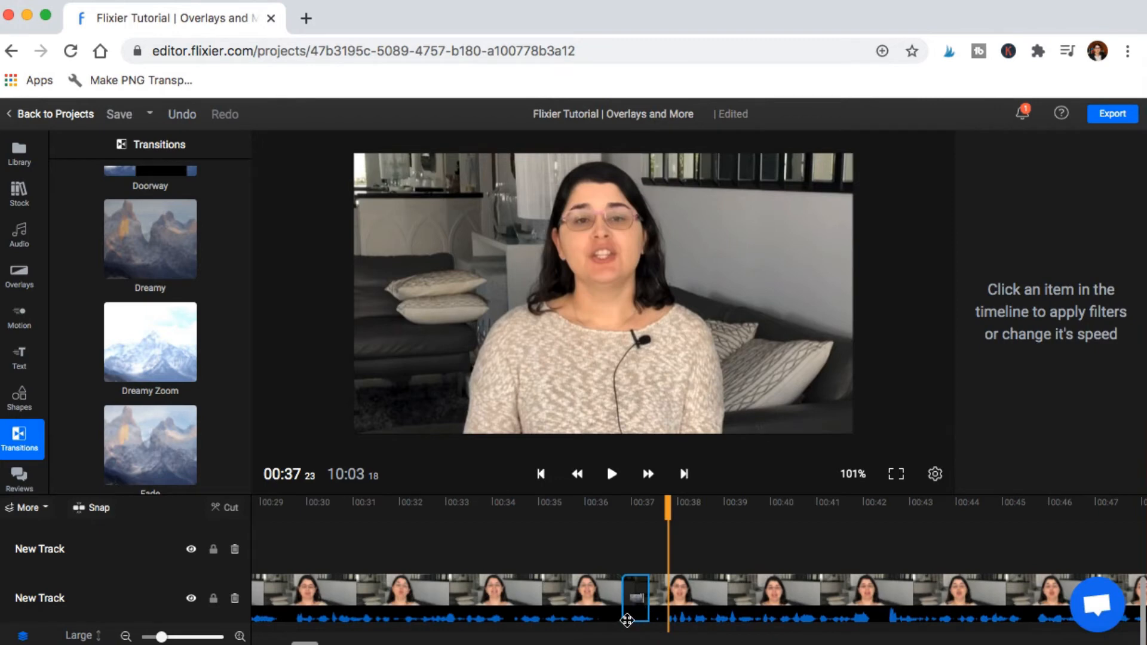
- Play from about 00:35 to preview the shortened Dreamy transition at the cut
click(545, 546)
click(612, 474)
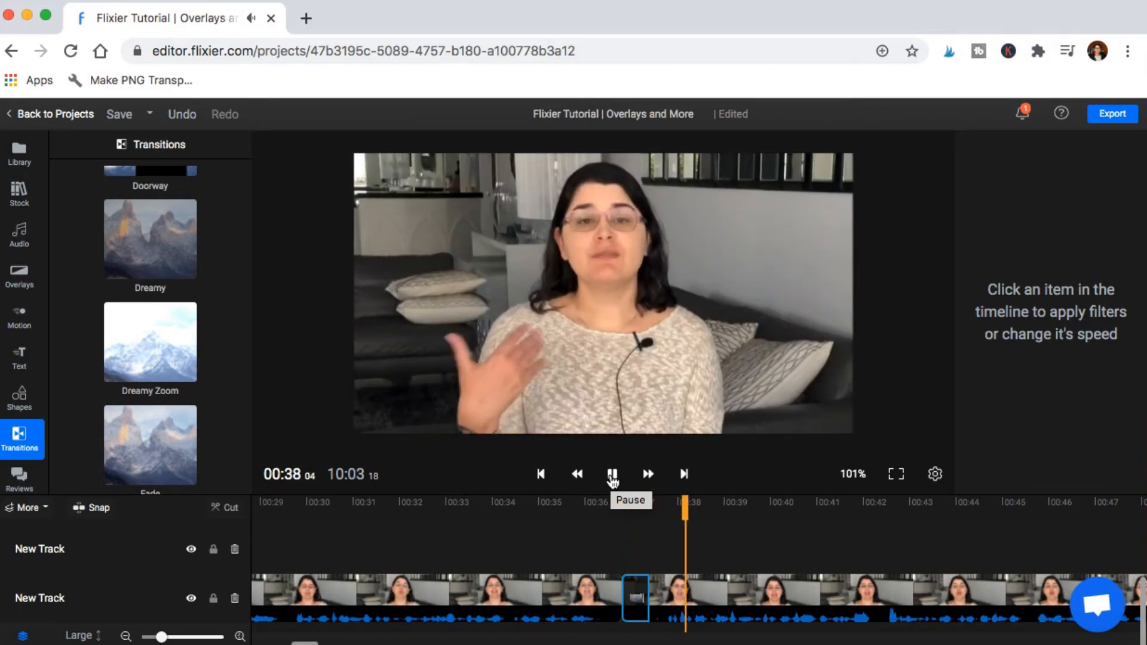
click(612, 475)
- Lengthen the Dreamy transition so that it ends at about 00:41 and play through it from about 00:35
click(640, 595)
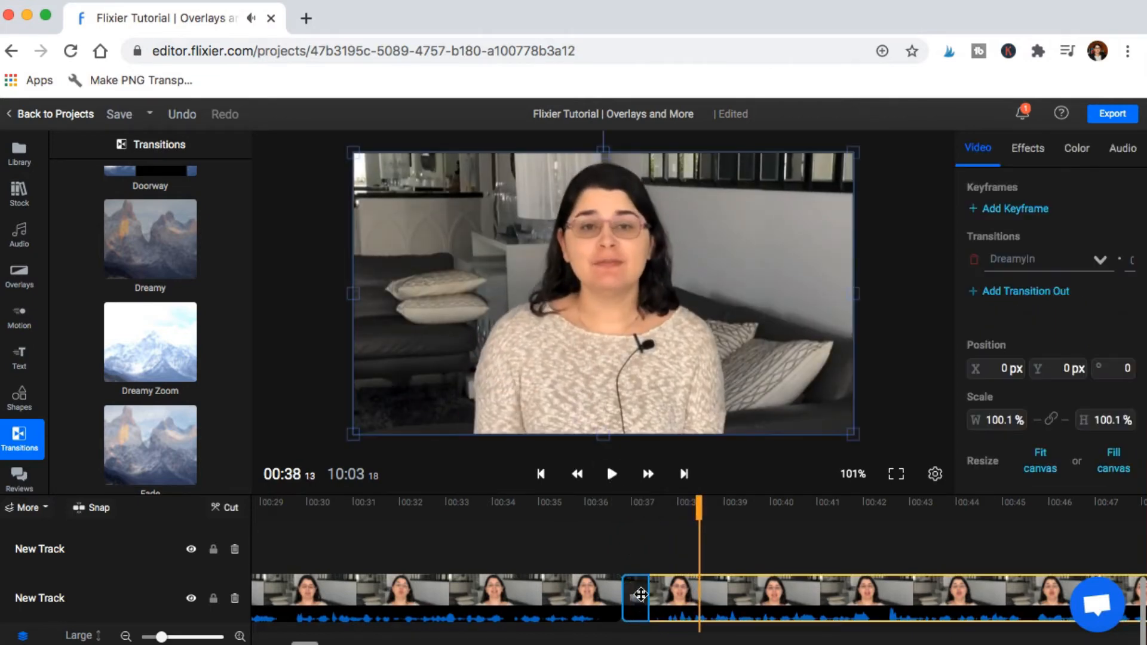
drag(644, 595, 834, 599)
click(551, 553)
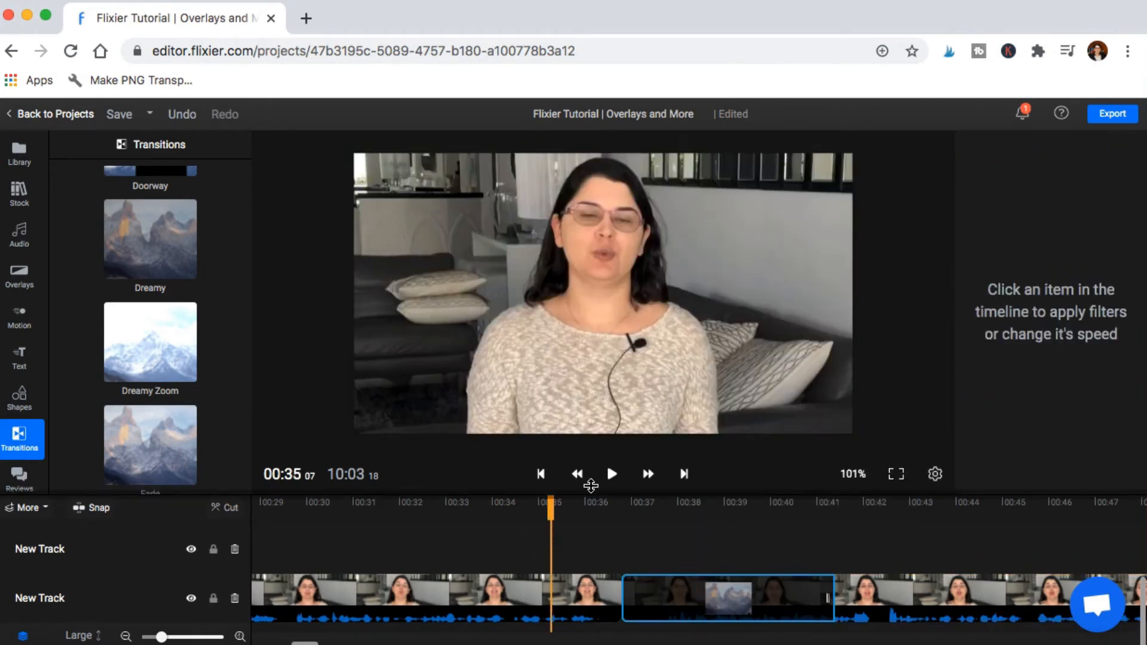
click(612, 474)
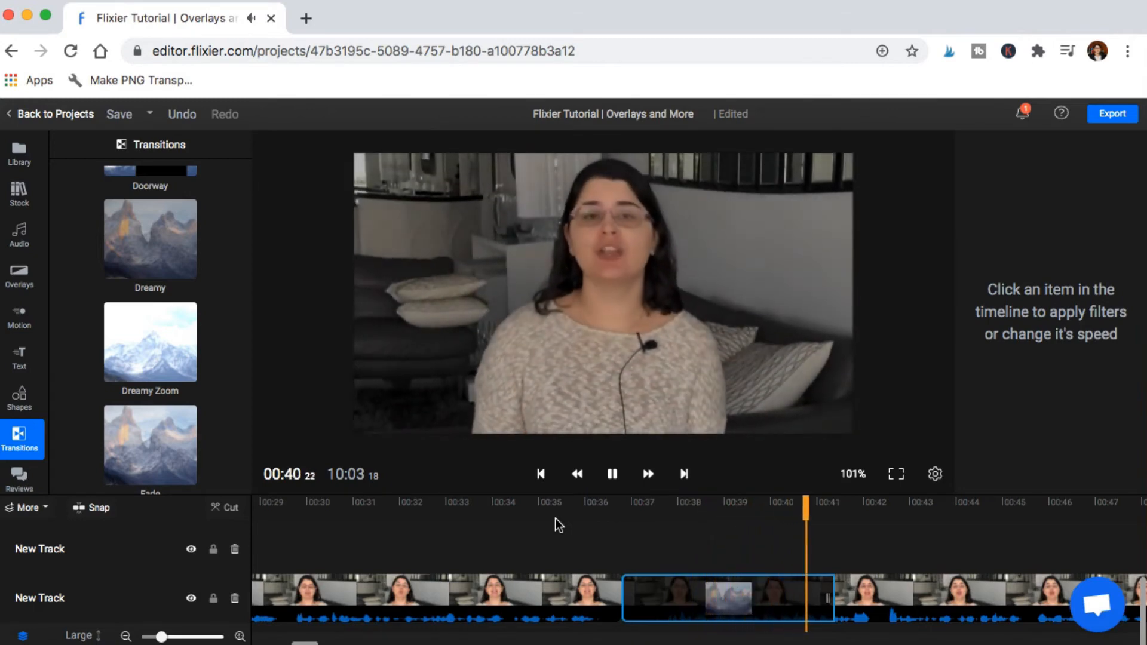
click(613, 474)
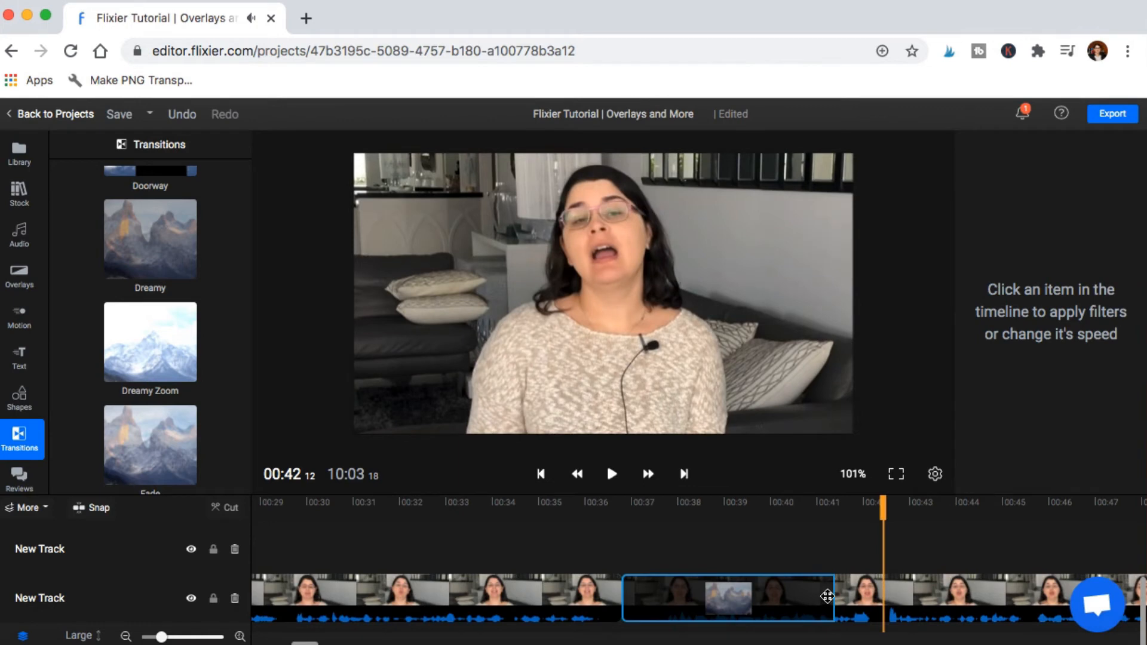
- Shorten the Dreamy transition to about 0.6 seconds and play through it from about 00:36
drag(827, 596, 613, 608)
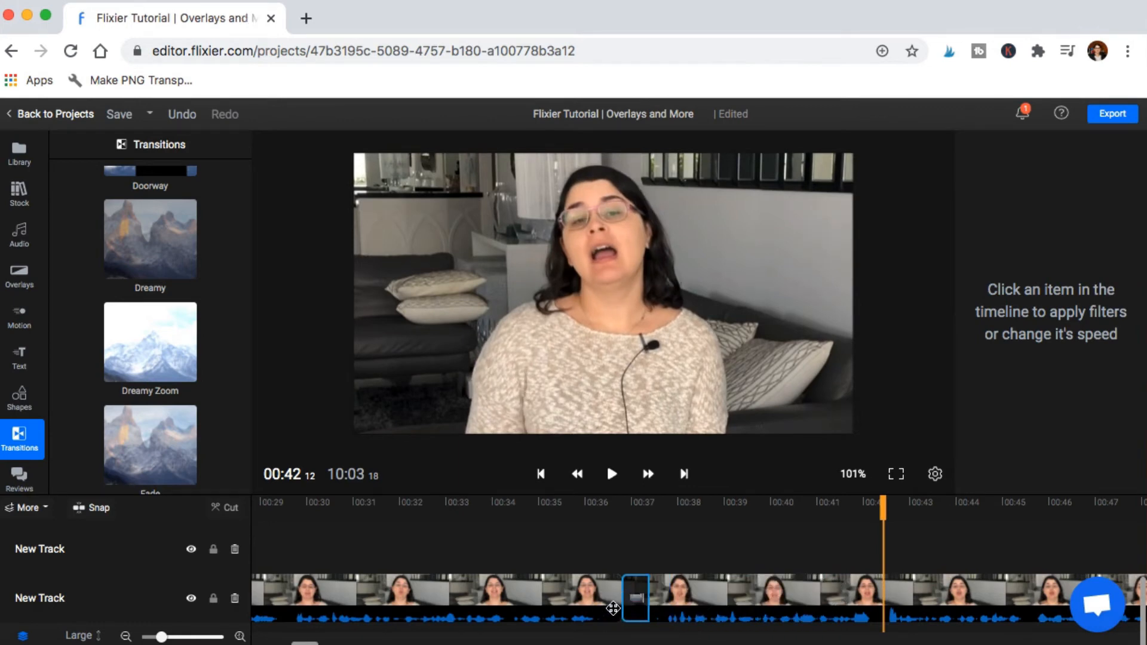
click(608, 547)
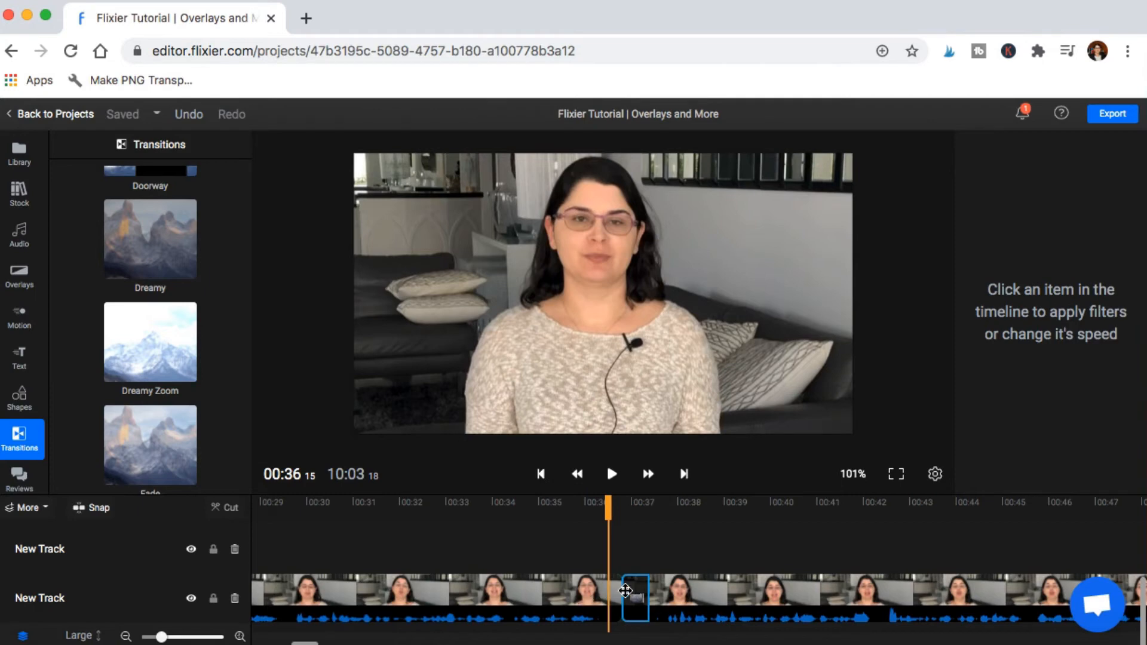
click(613, 475)
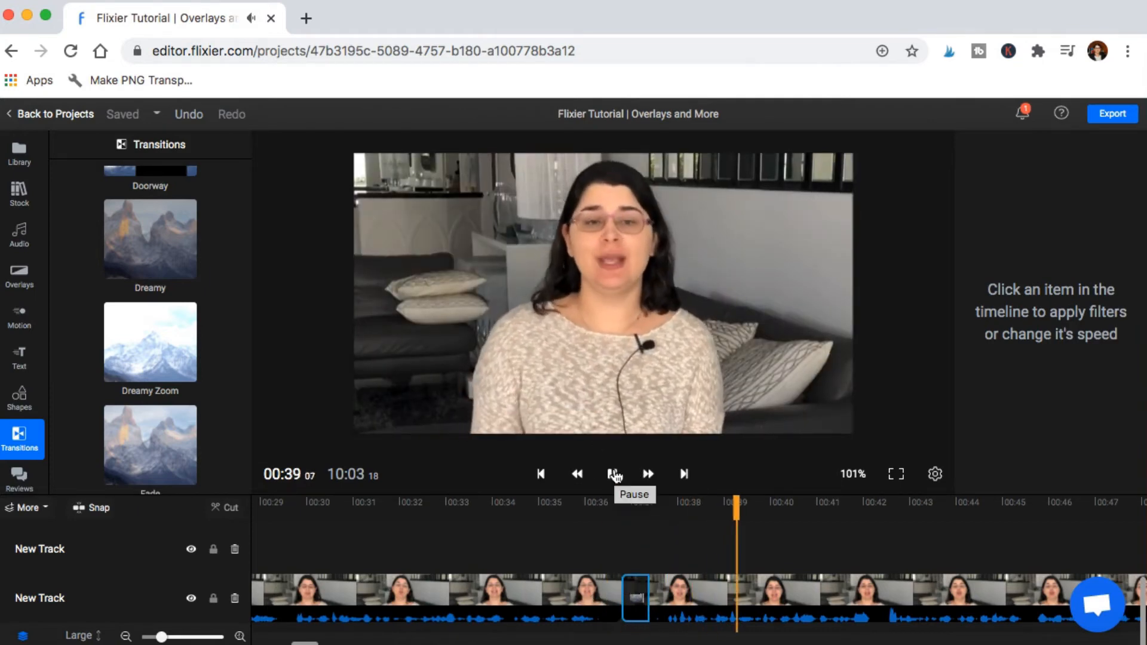
click(614, 476)
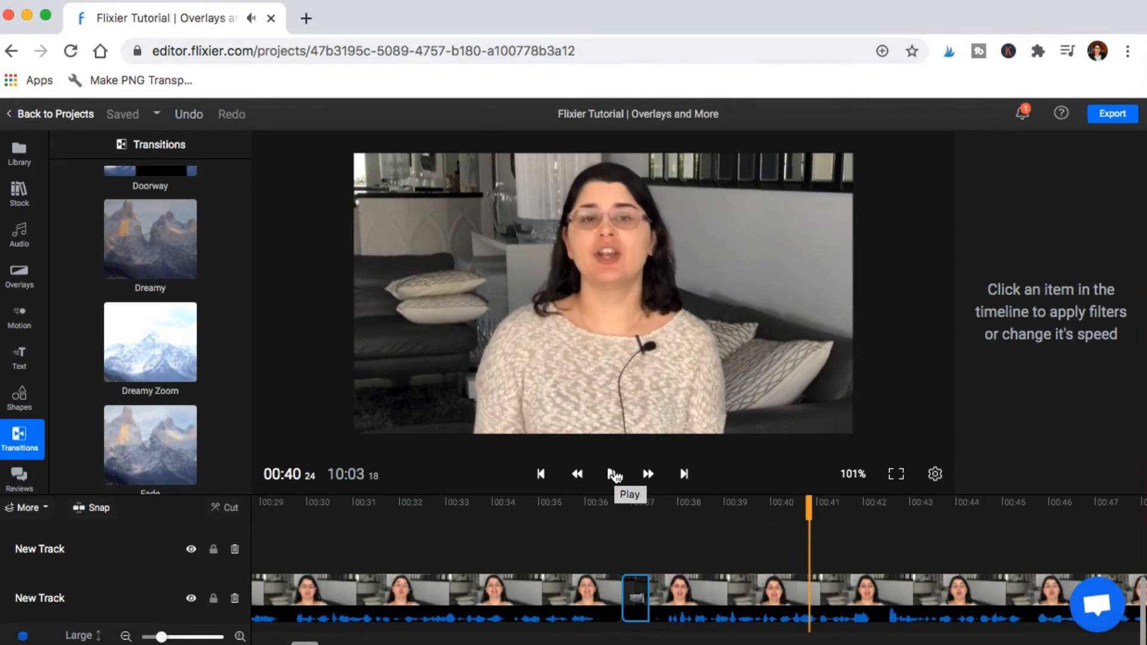
- Change the transition at the 00:36 cut to Burn and preview it from about 00:35
click(636, 606)
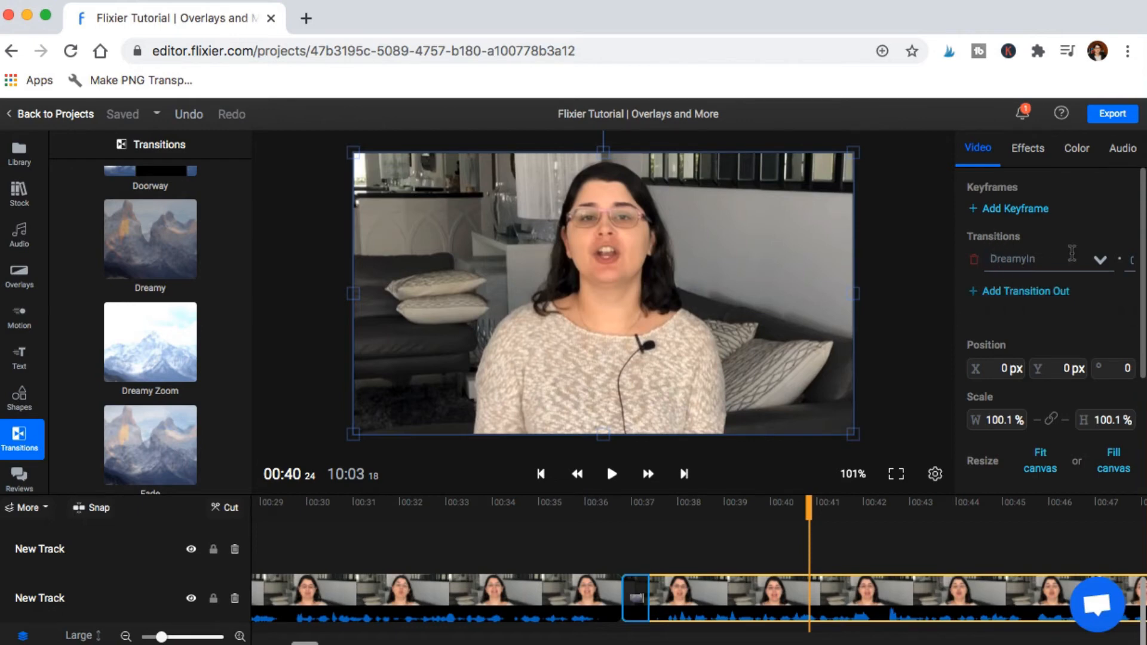
click(1101, 260)
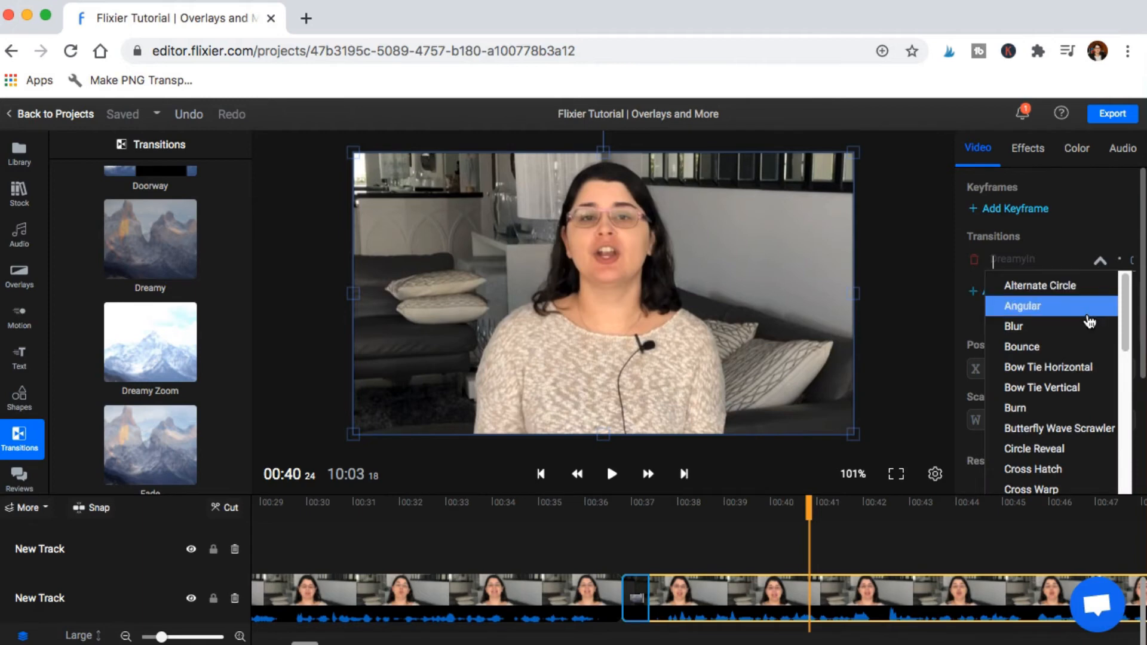
click(1016, 408)
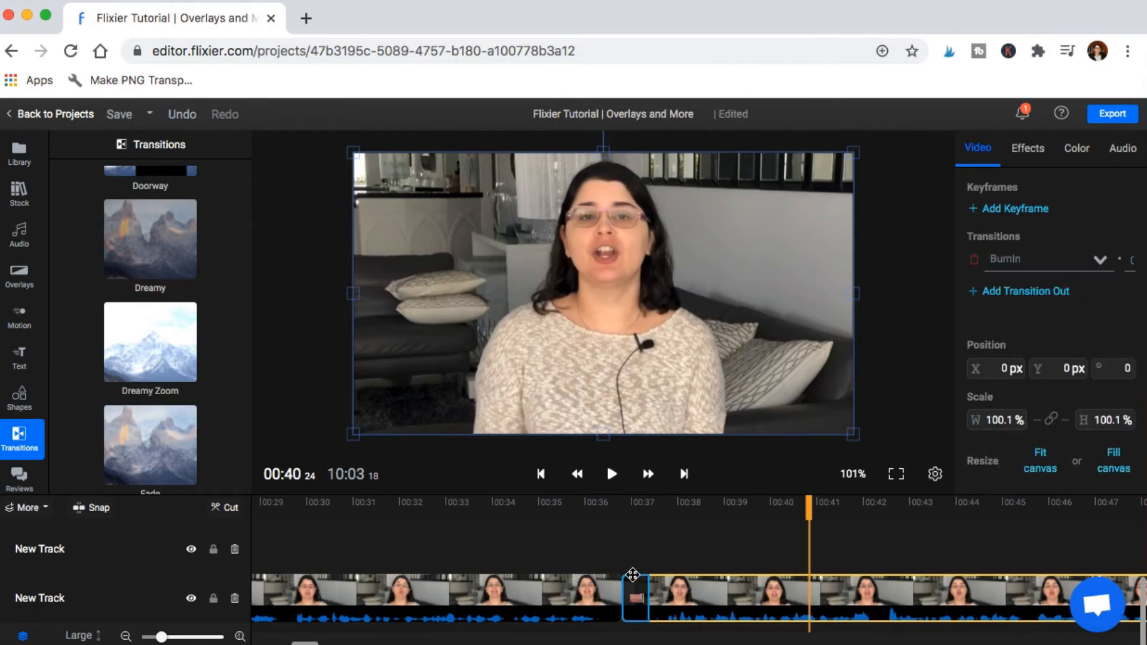
click(568, 502)
click(613, 475)
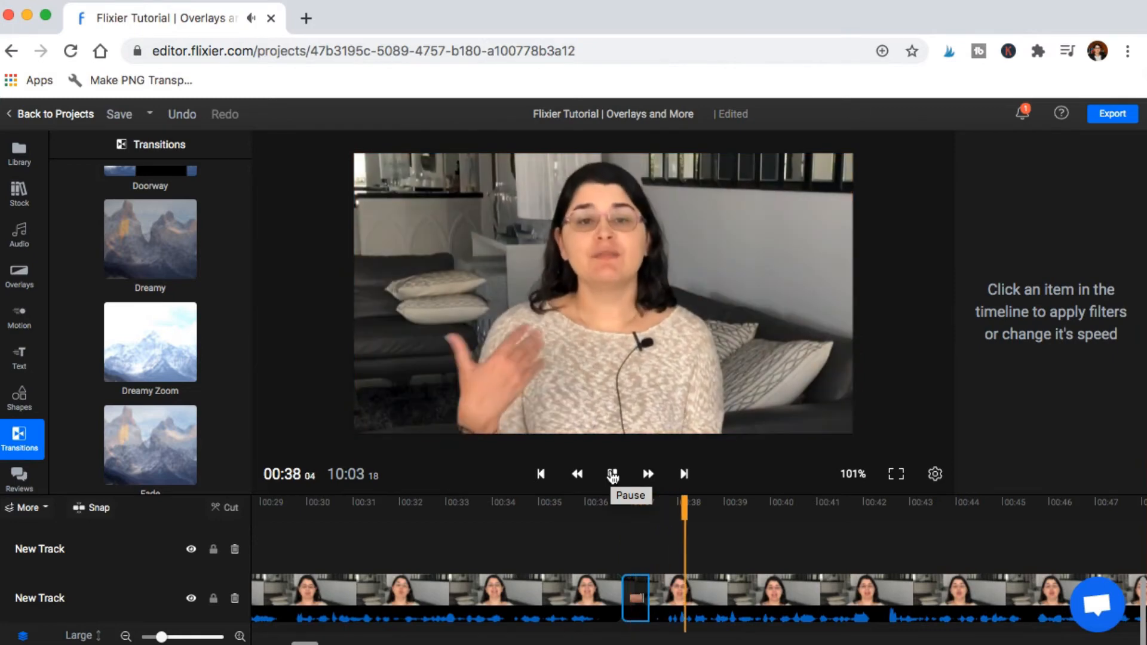
click(612, 475)
- Set the incoming transition of the clip after the 00:36 cut to Blur
click(636, 589)
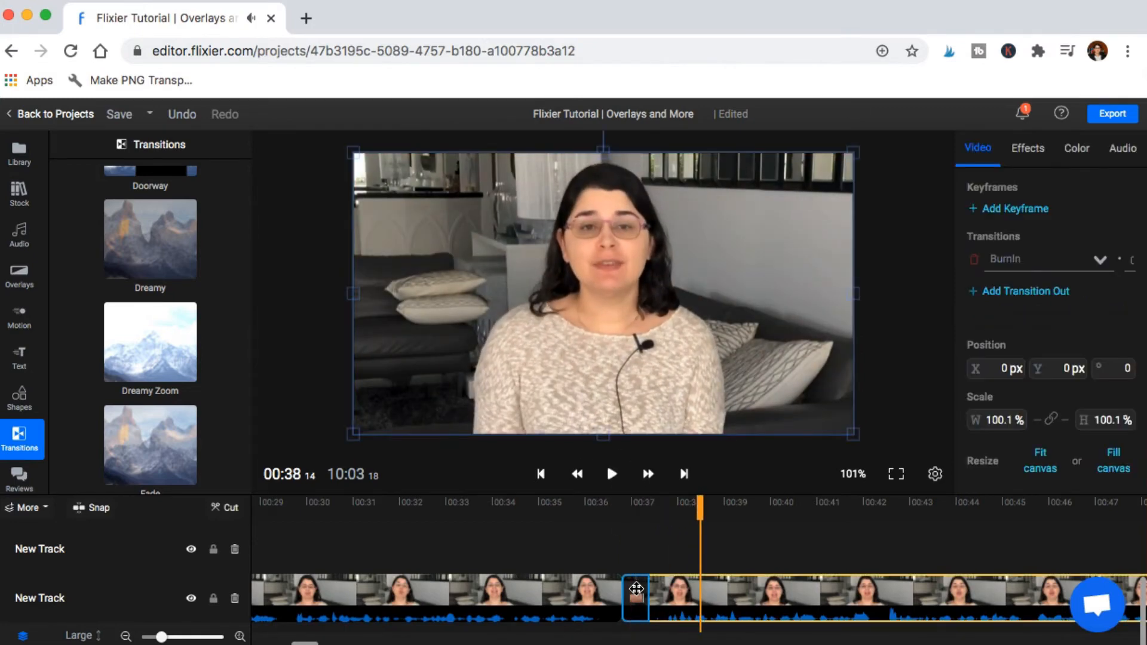
click(1101, 259)
scroll(1091, 407, down, 10)
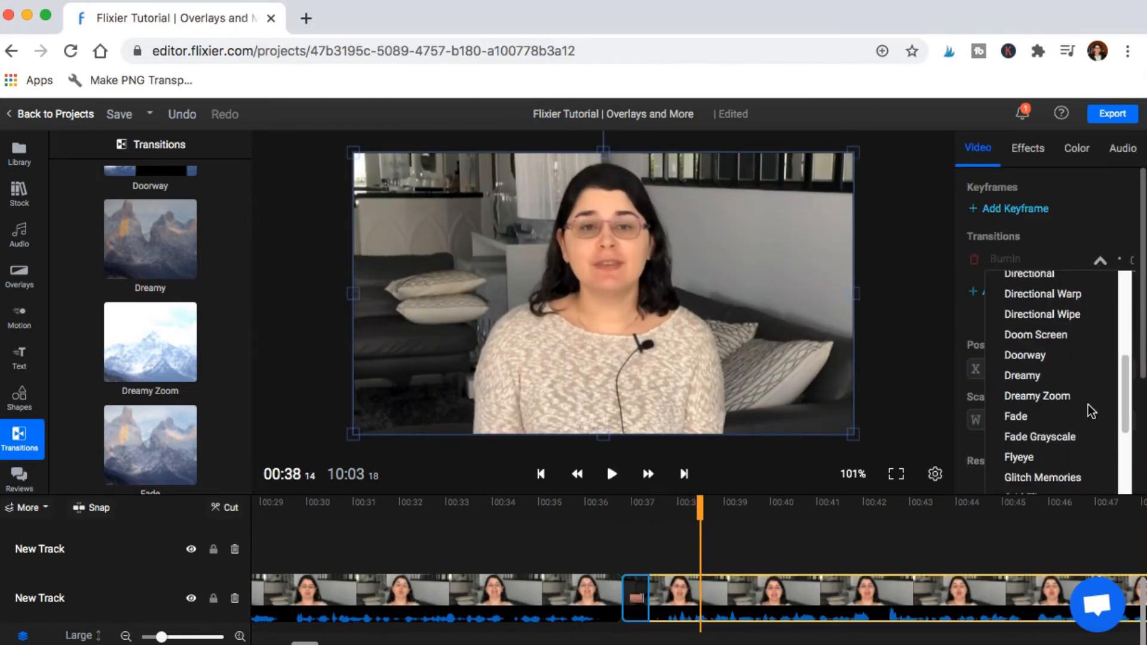
scroll(1076, 362, up, 12)
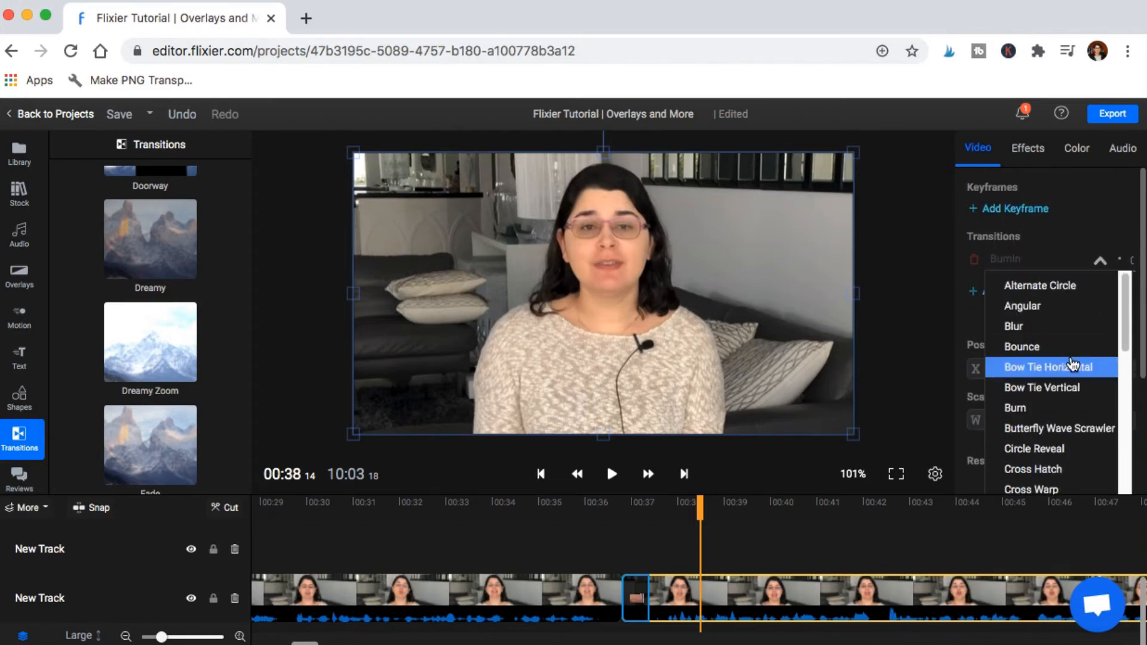
click(1050, 327)
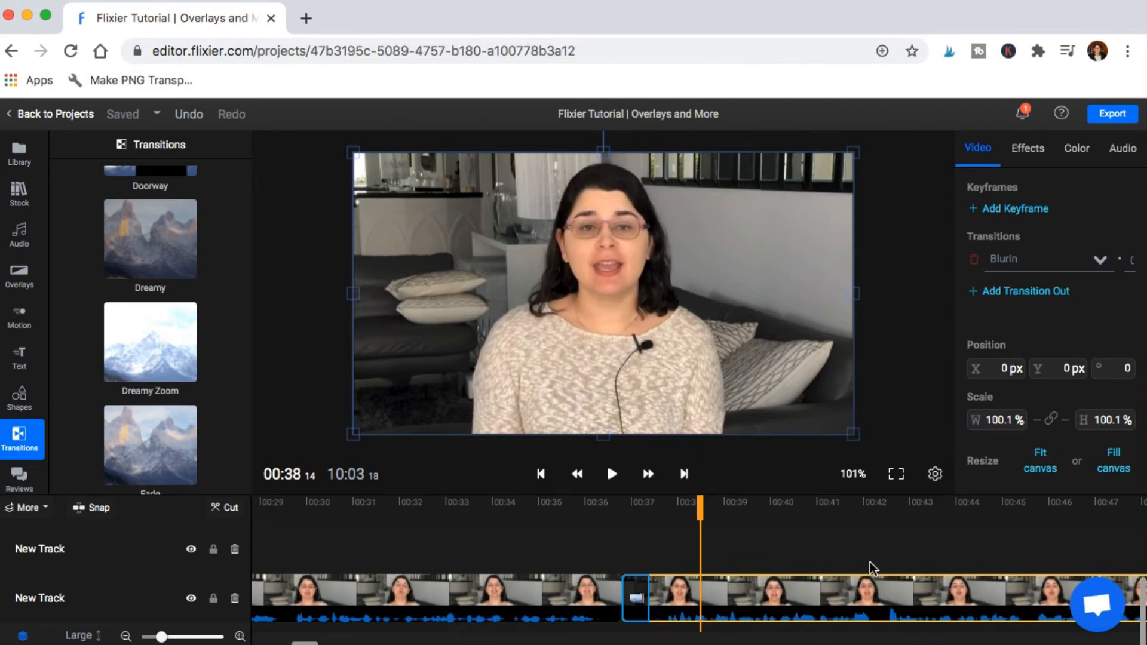
- Split the main video clip again at about 00:42
click(879, 535)
click(860, 583)
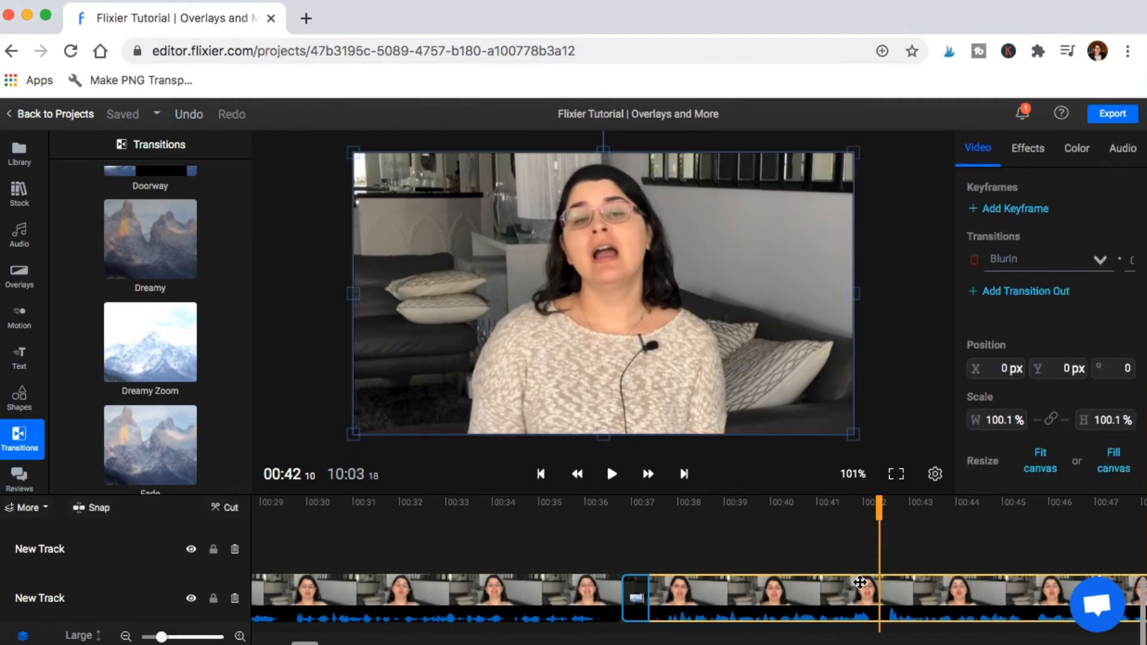
key(s)
- Add a Blur transition out to the clip ending at the 00:42 cut and shorten it to about 0.6 seconds
click(839, 595)
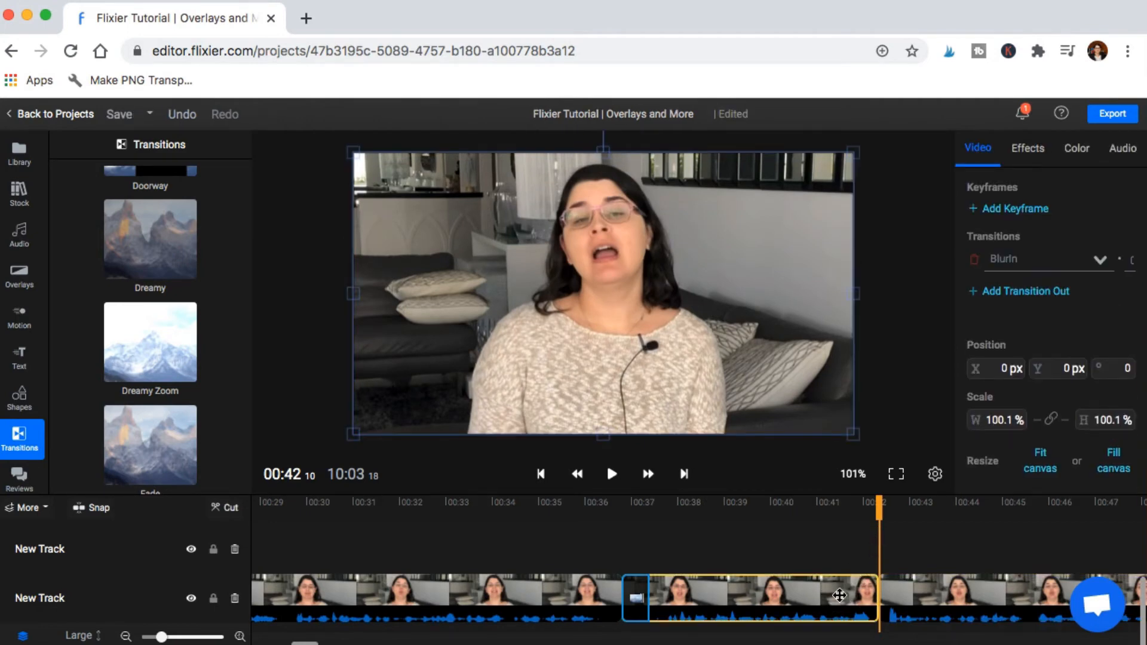
click(1015, 293)
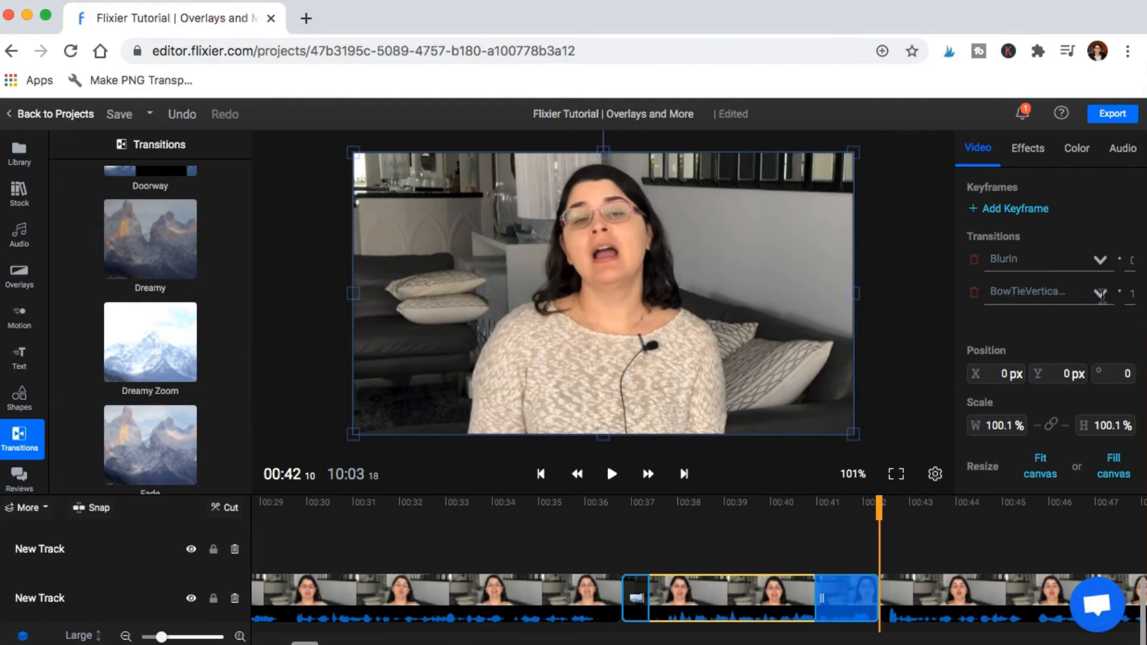
click(1101, 293)
click(1047, 362)
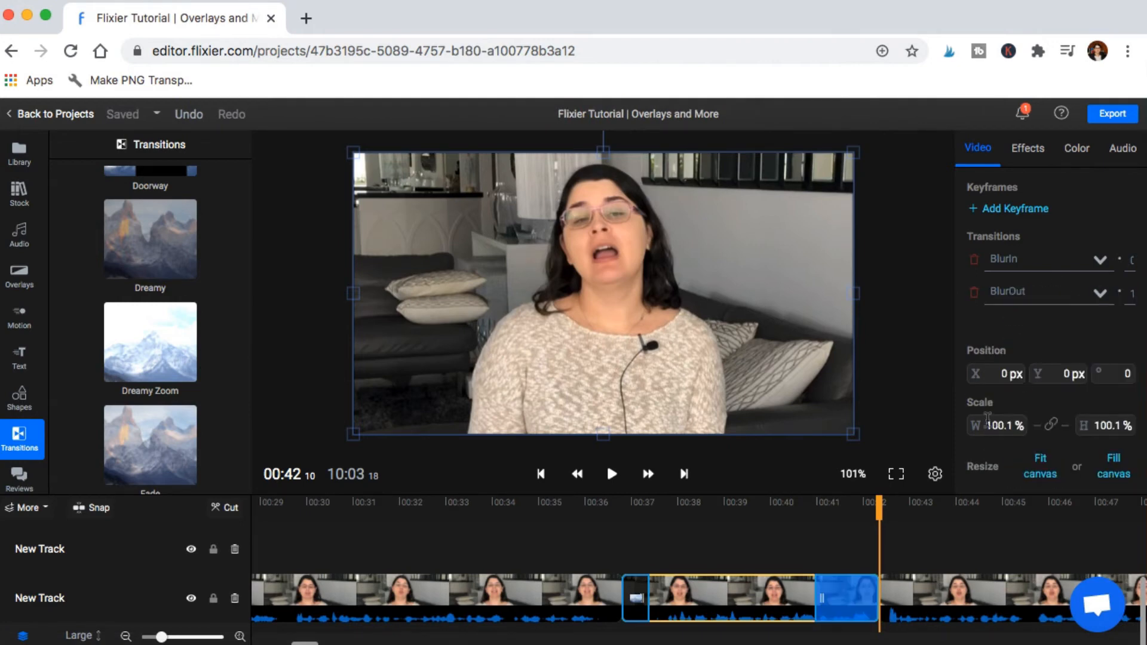
drag(815, 607, 887, 598)
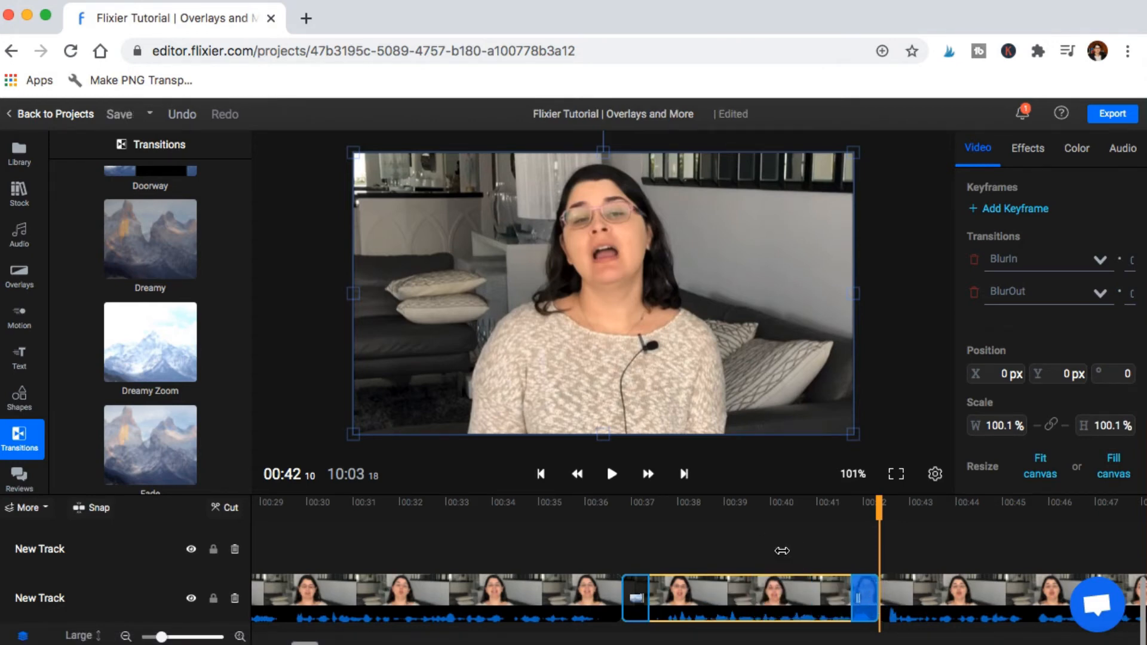
- Play the video from about 00:40 through the outgoing blur at the 00:42 cut, stopping shortly past it
click(781, 549)
click(613, 485)
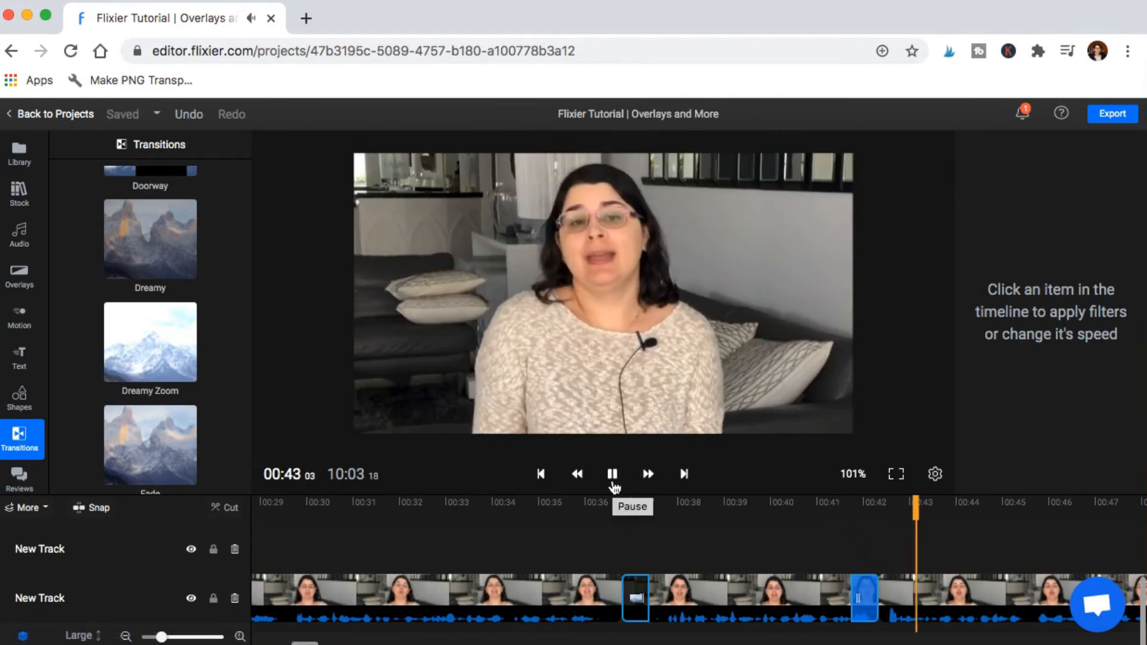
click(613, 485)
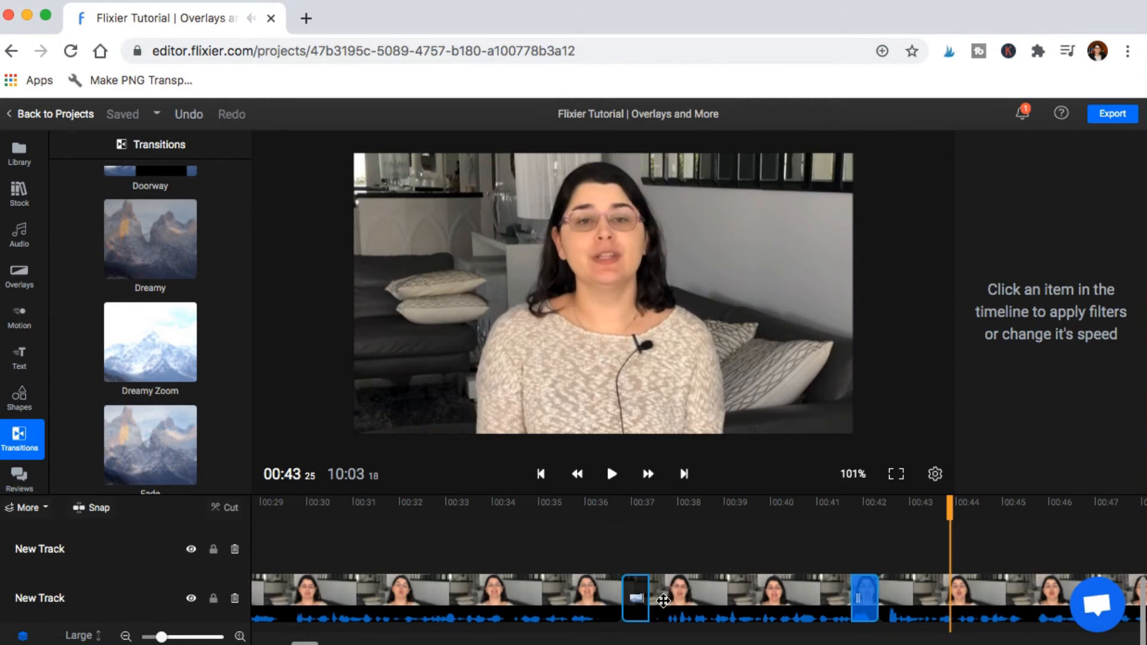
- Remove both the outgoing and the incoming Blur transitions from the clip between the 00:36 and 00:42 cuts
click(631, 600)
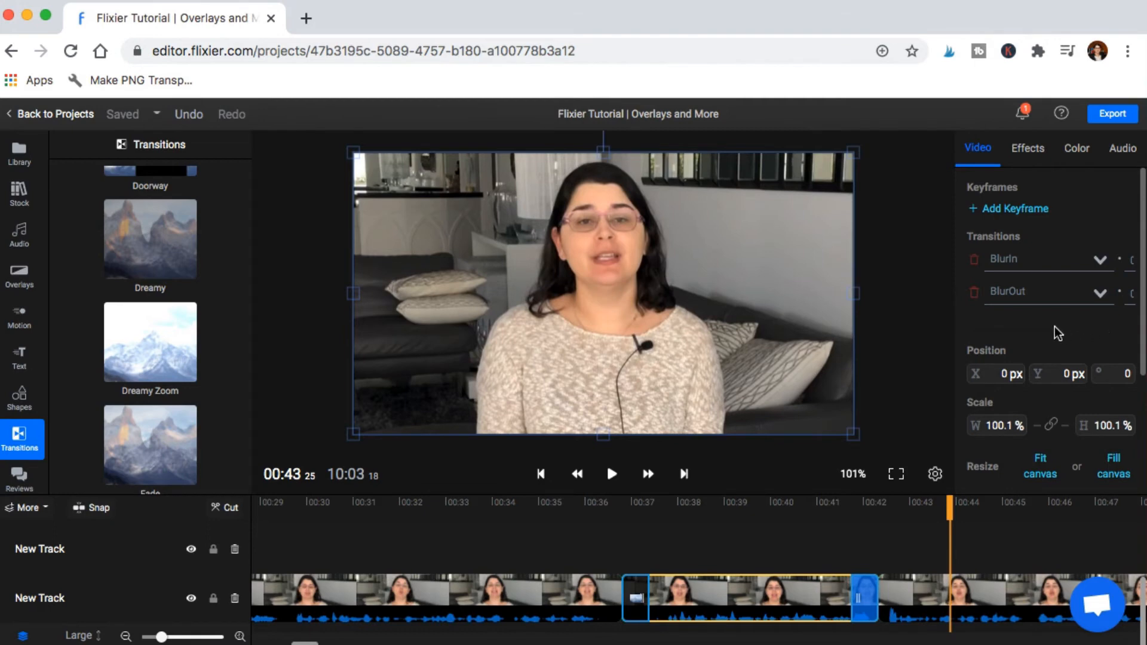
click(976, 294)
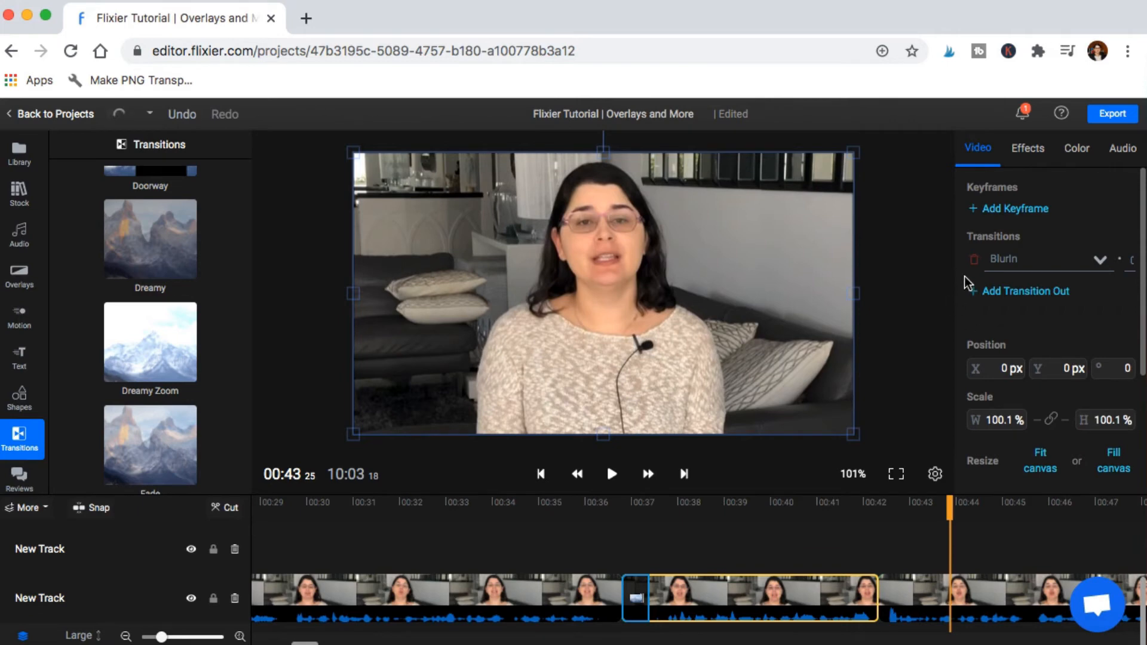
click(976, 260)
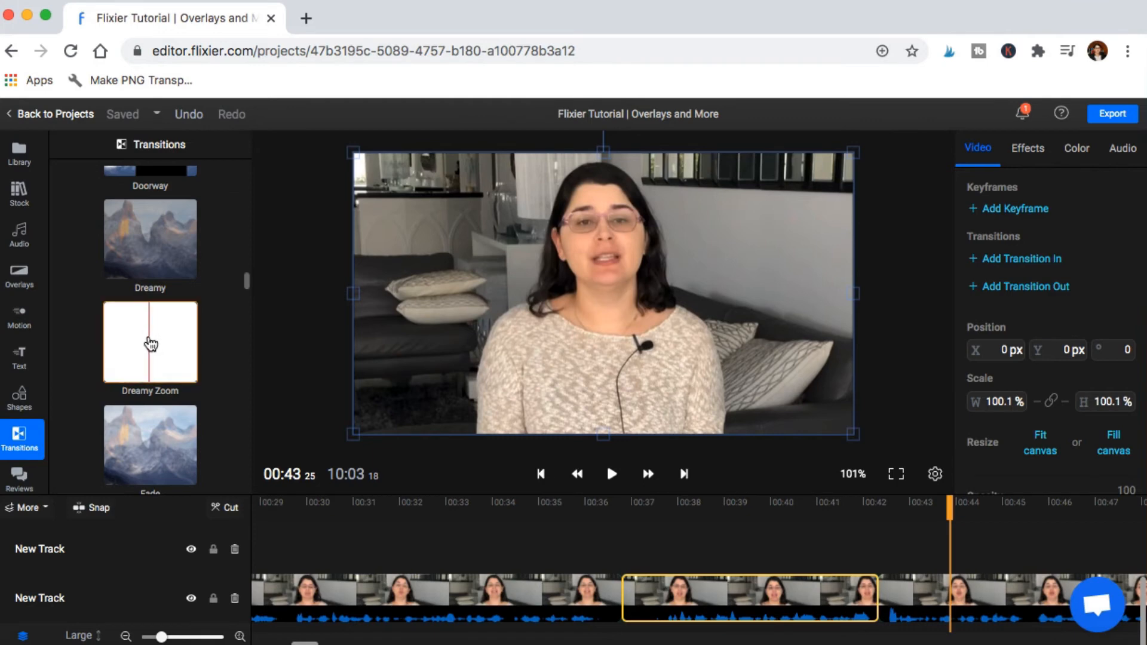
scroll(150, 346, down, 3)
scroll(150, 345, down, 3)
scroll(151, 344, down, 5)
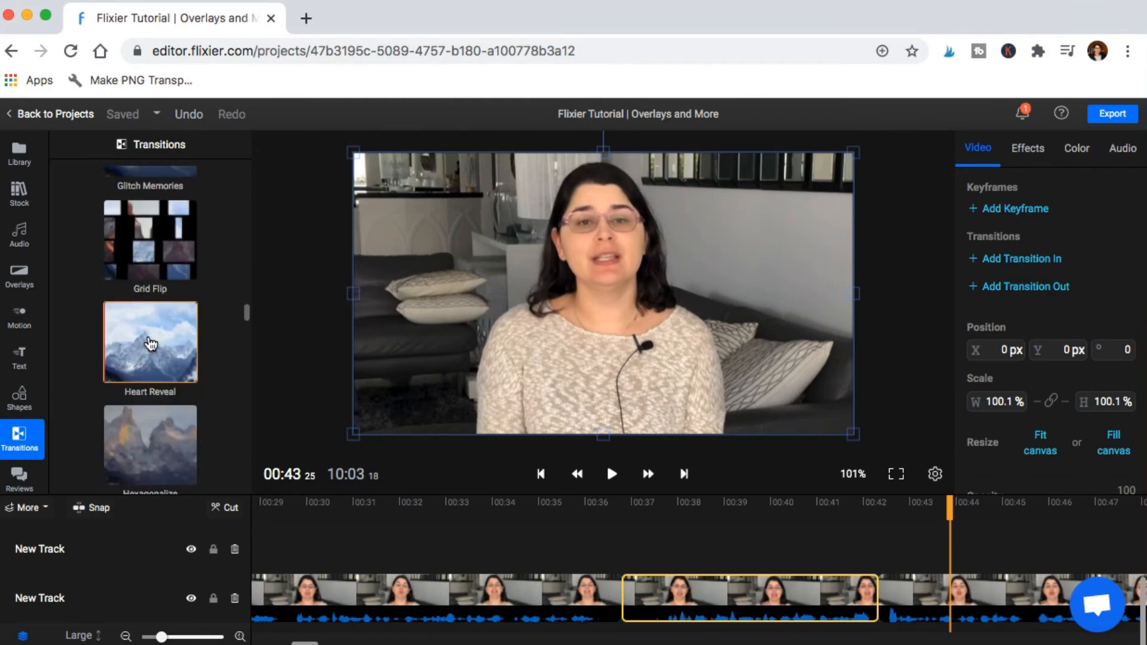
scroll(151, 344, down, 4)
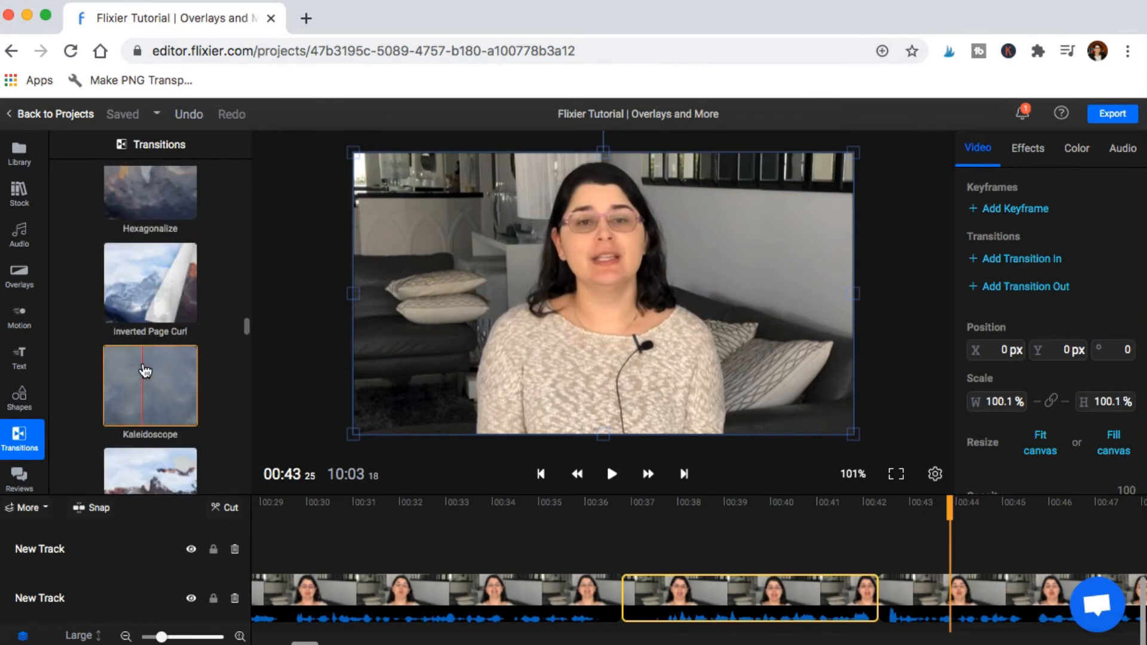
- Place the Square Center overlay on the track above the main video across the 00:36 cut and preview it from about 00:34
click(21, 280)
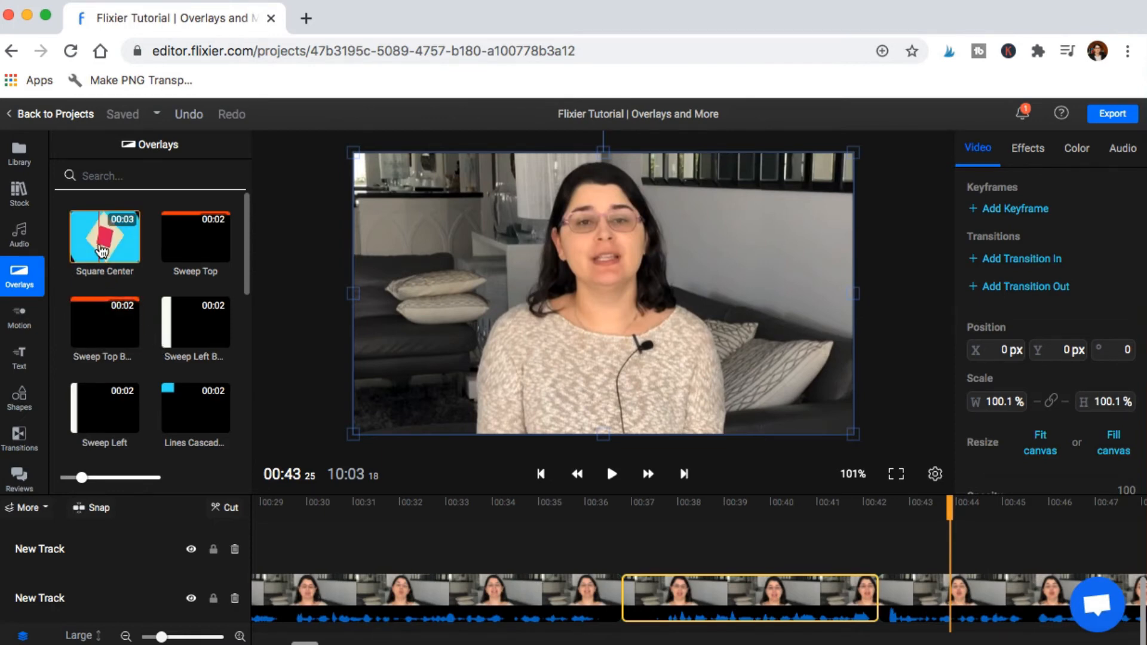
drag(103, 251, 622, 553)
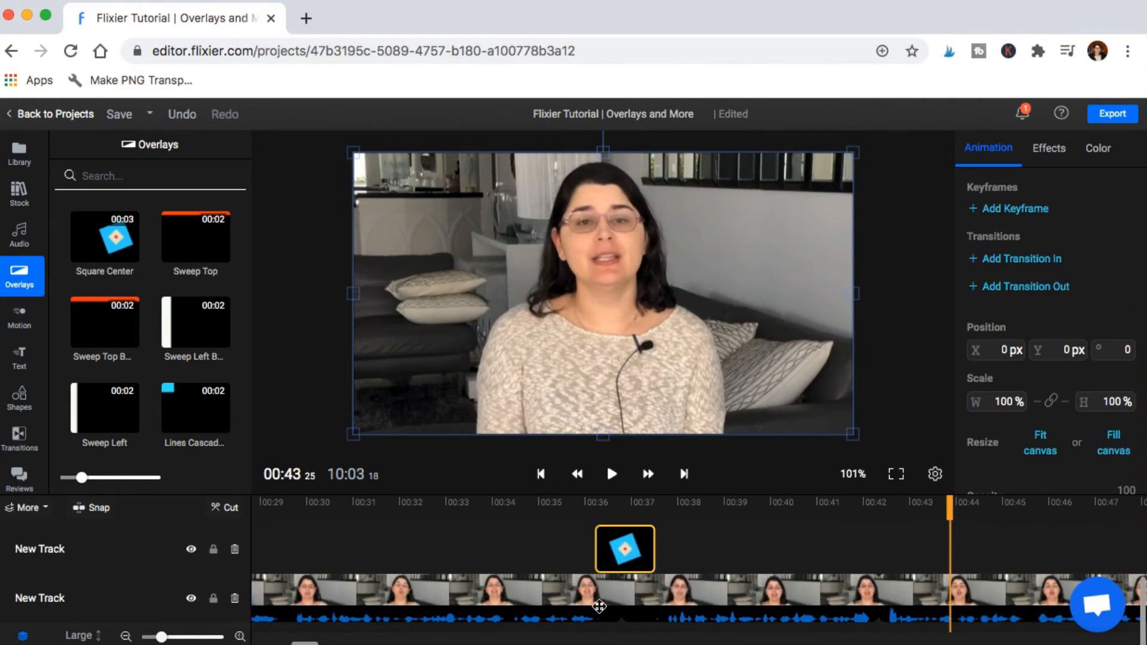
click(544, 547)
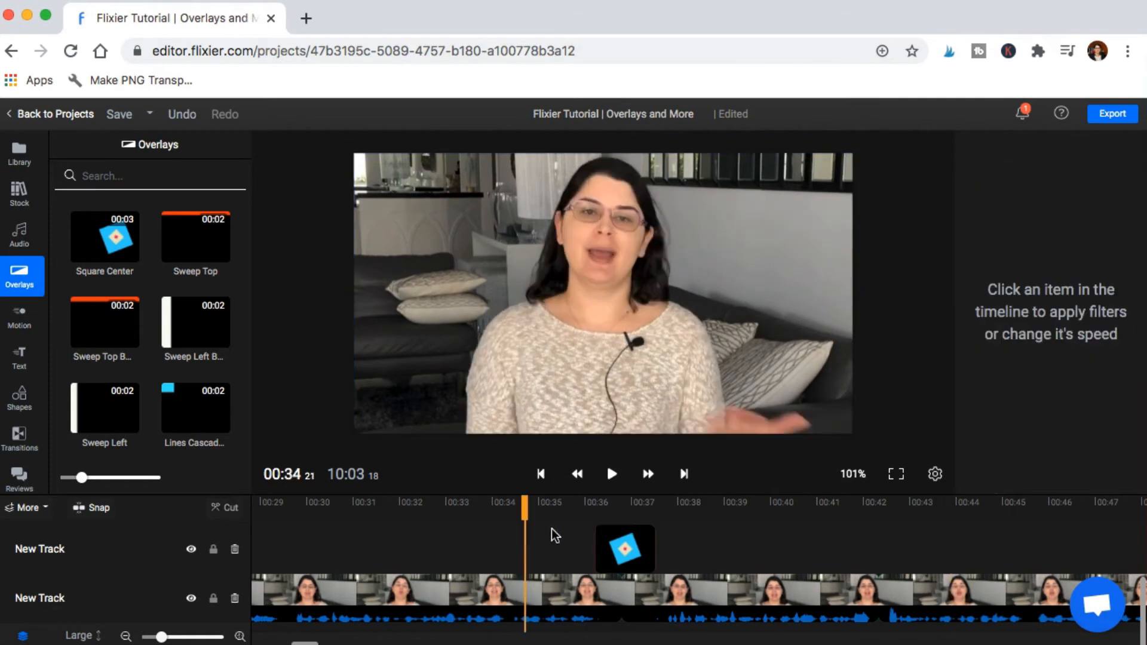
key(space)
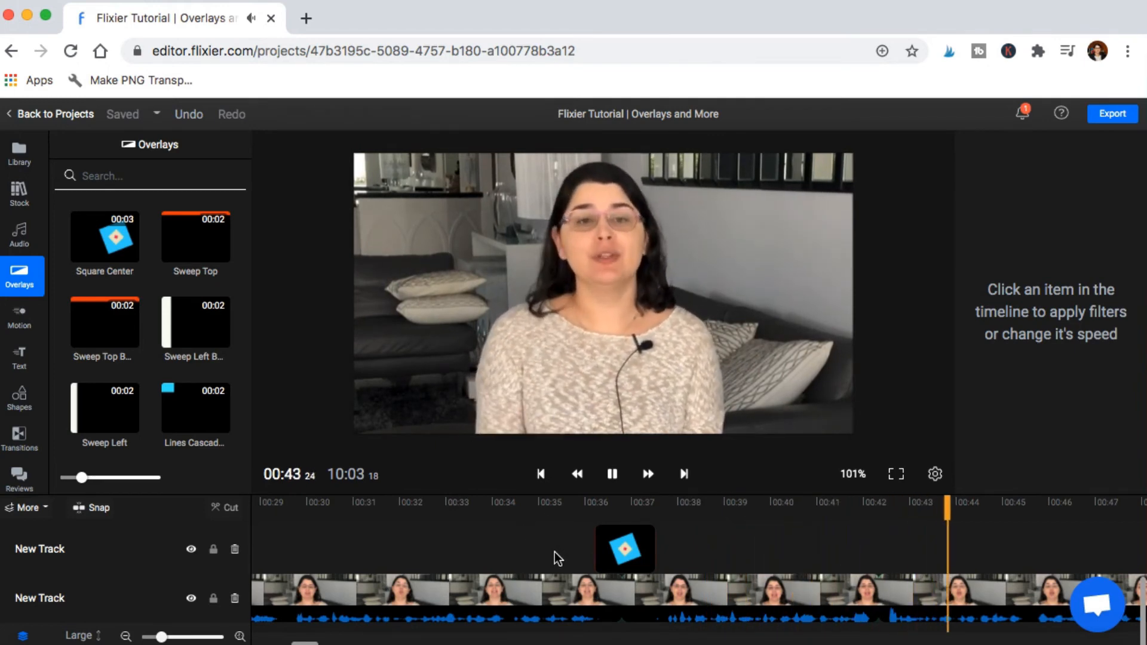
- Delete the Square Center overlay from the timeline and stop the playback
click(627, 550)
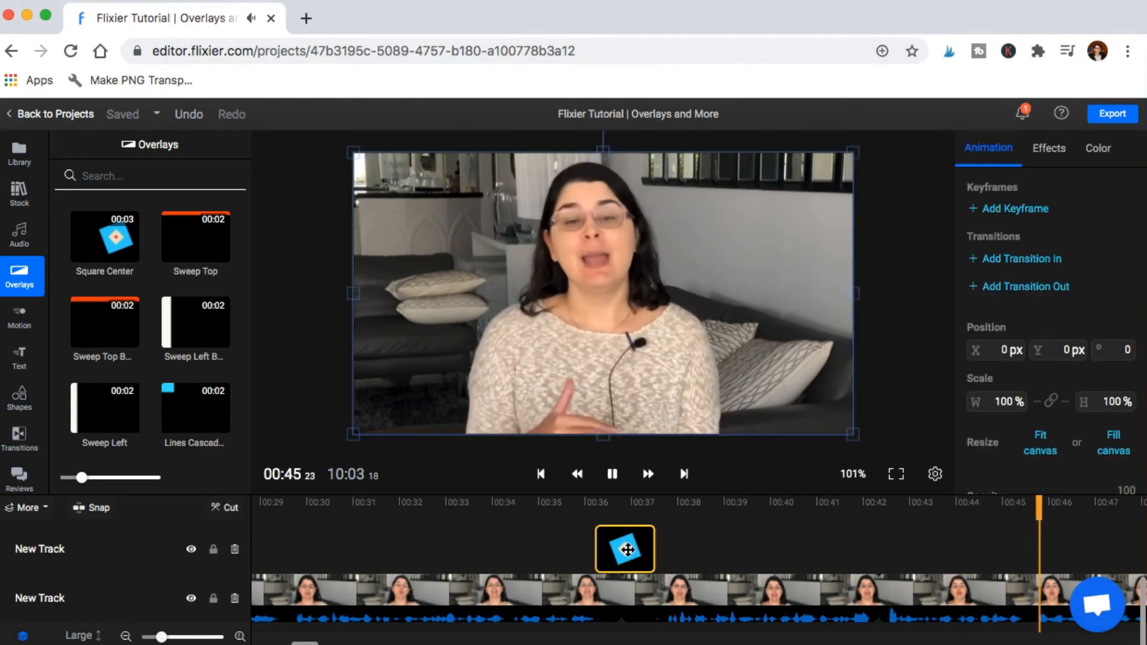
key(Delete)
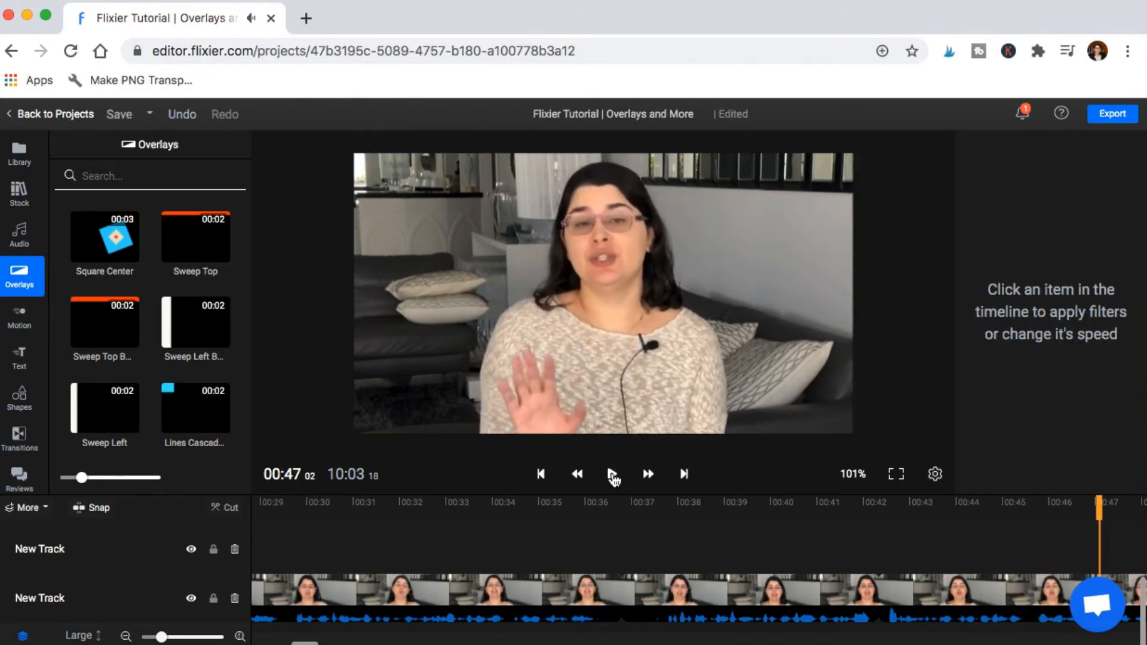
click(612, 477)
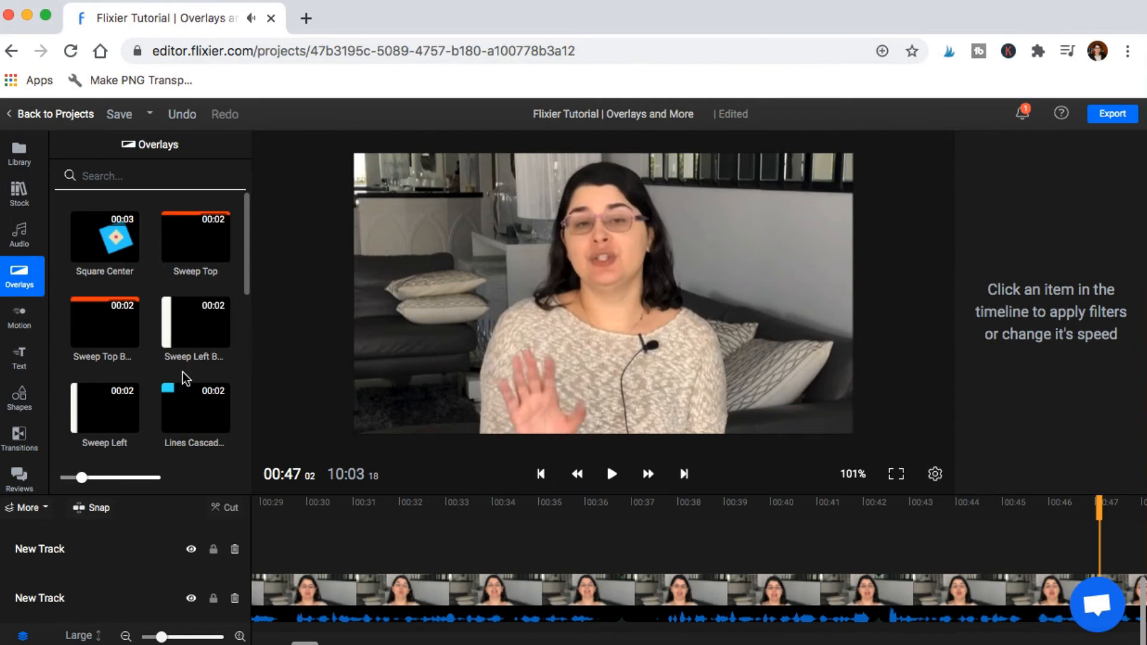
- Place the first Lines Cascade overlay on the track above the 00:36 cut and preview it from about 00:34
scroll(184, 377, down, 1)
drag(195, 354, 592, 547)
click(525, 553)
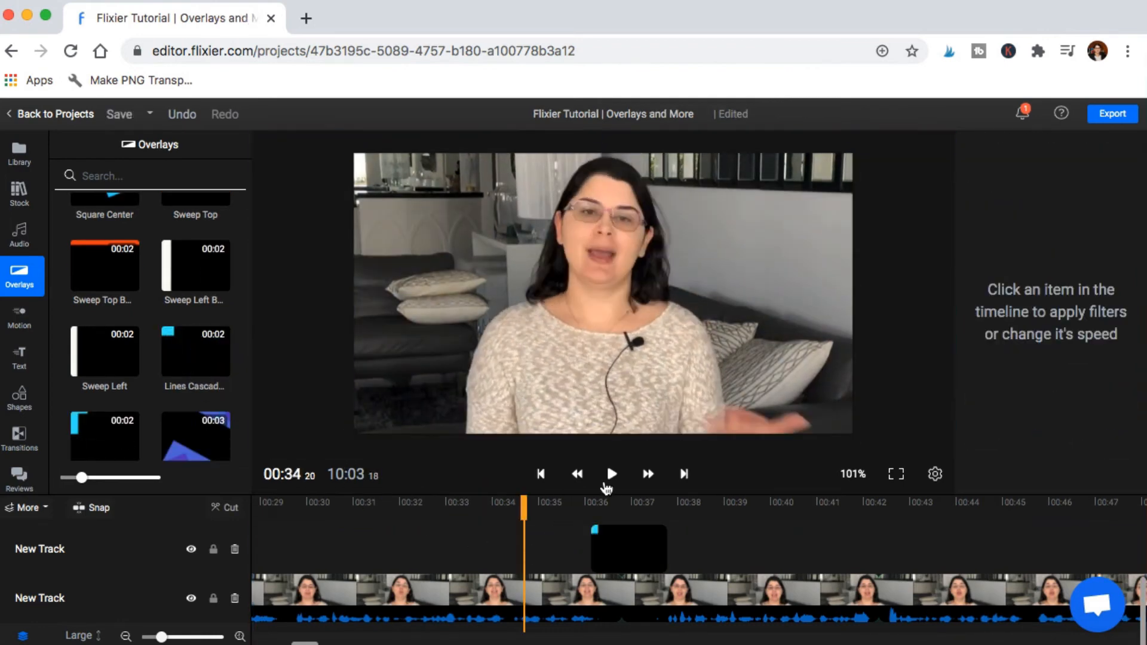
click(612, 474)
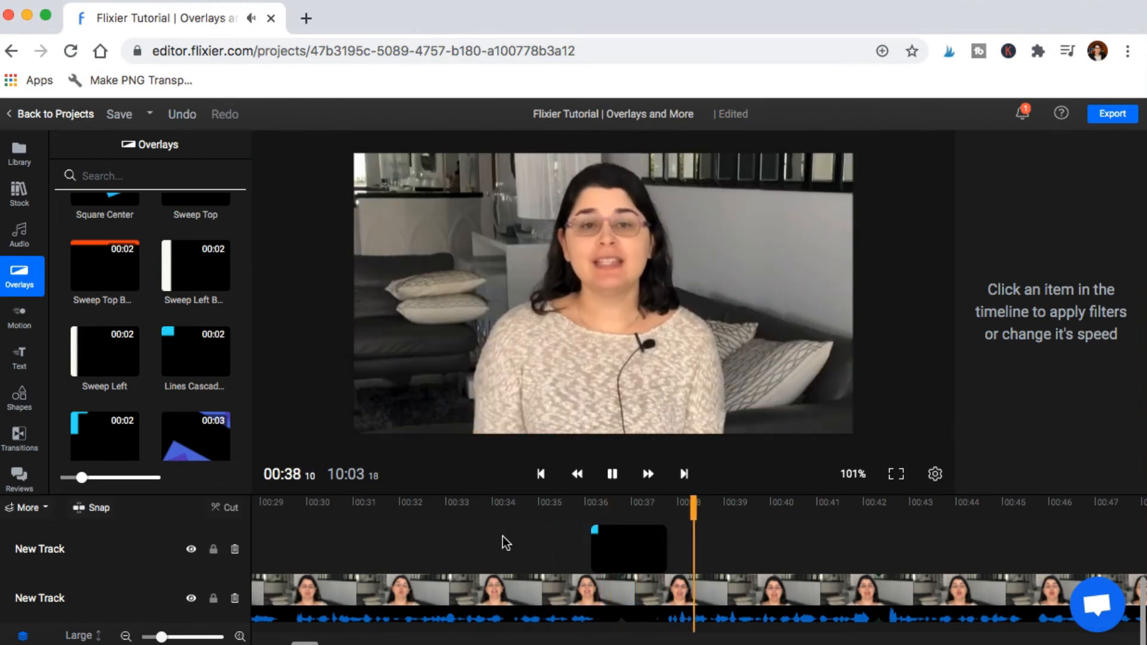
- Look through the remaining overlays, stopping playback and returning the playhead to 00:35
scroll(119, 388, down, 5)
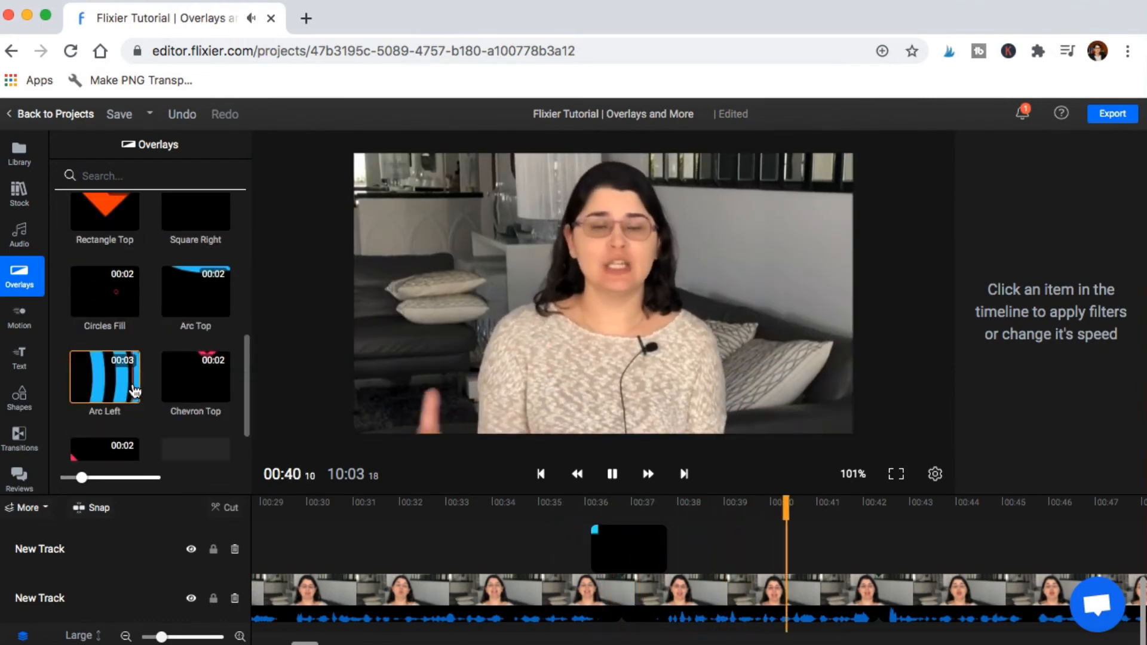
scroll(128, 393, down, 2)
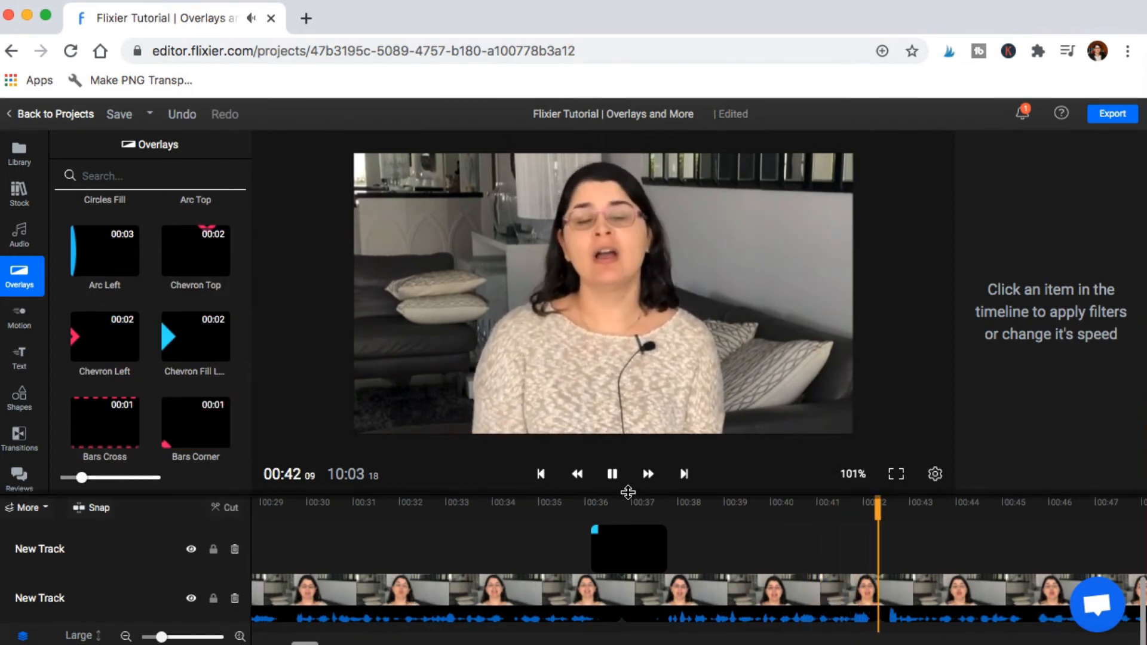
click(612, 474)
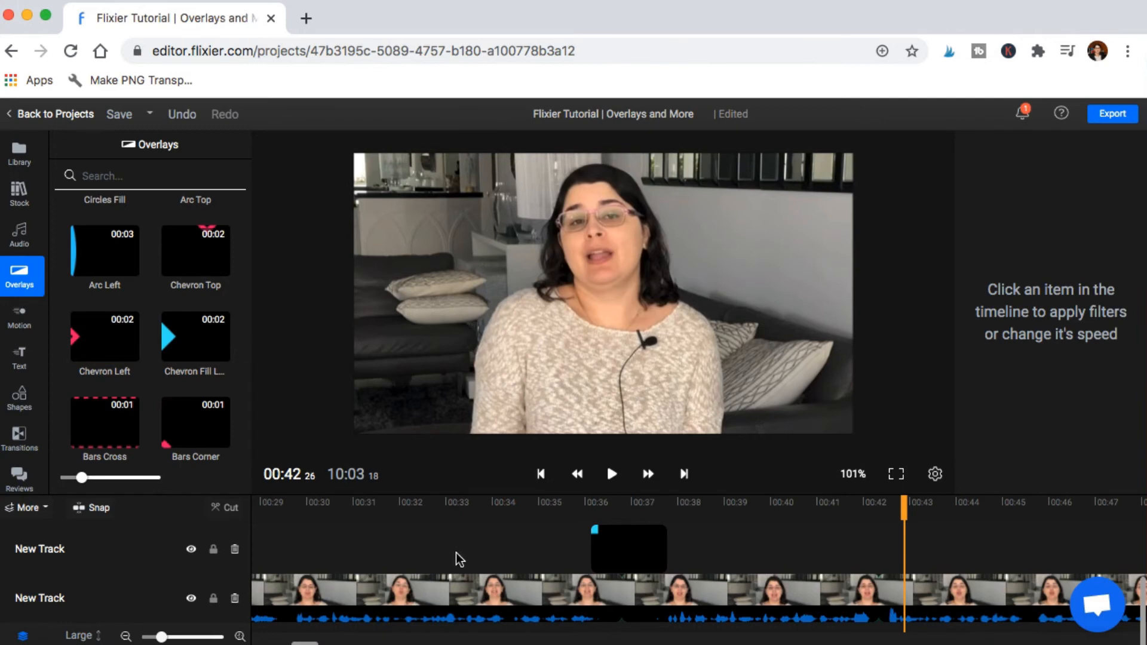
click(539, 536)
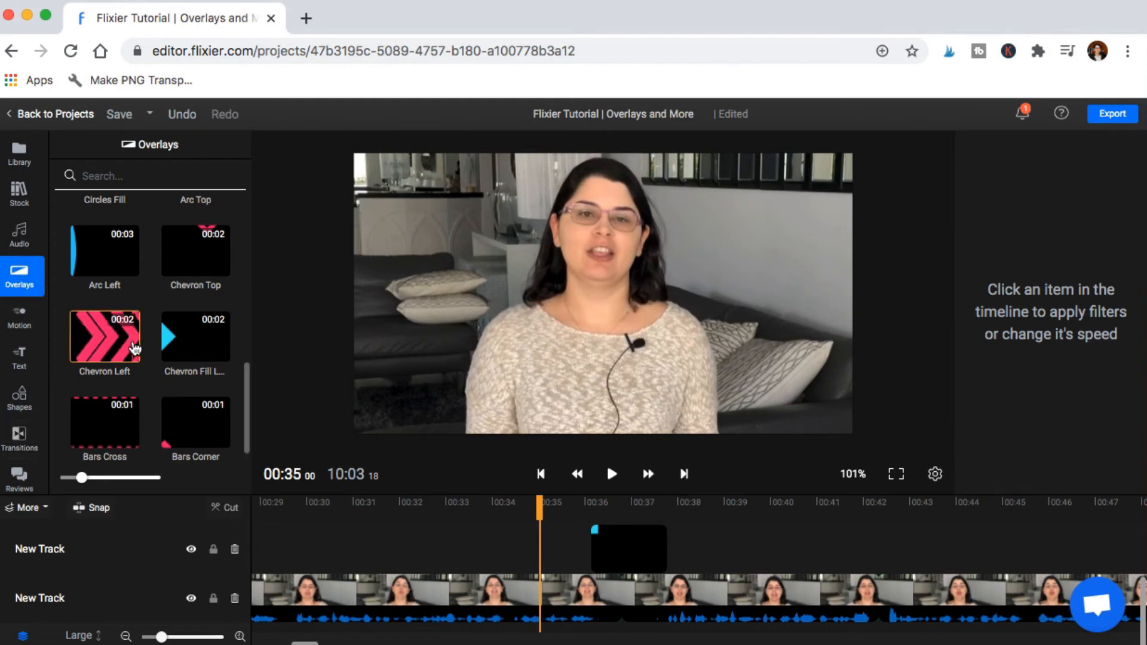
scroll(134, 358, down, 1)
scroll(131, 365, up, 10)
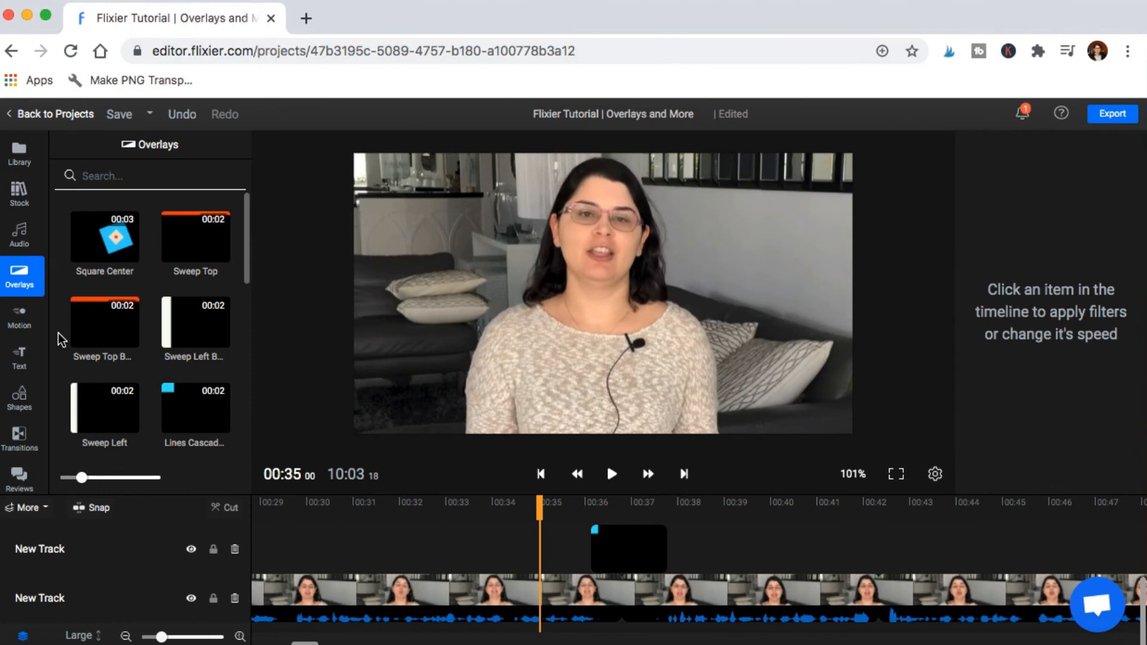
- Insert the first four-second Subscribe motion graphic on its own track at about 00:40 and play into it from just before
click(22, 326)
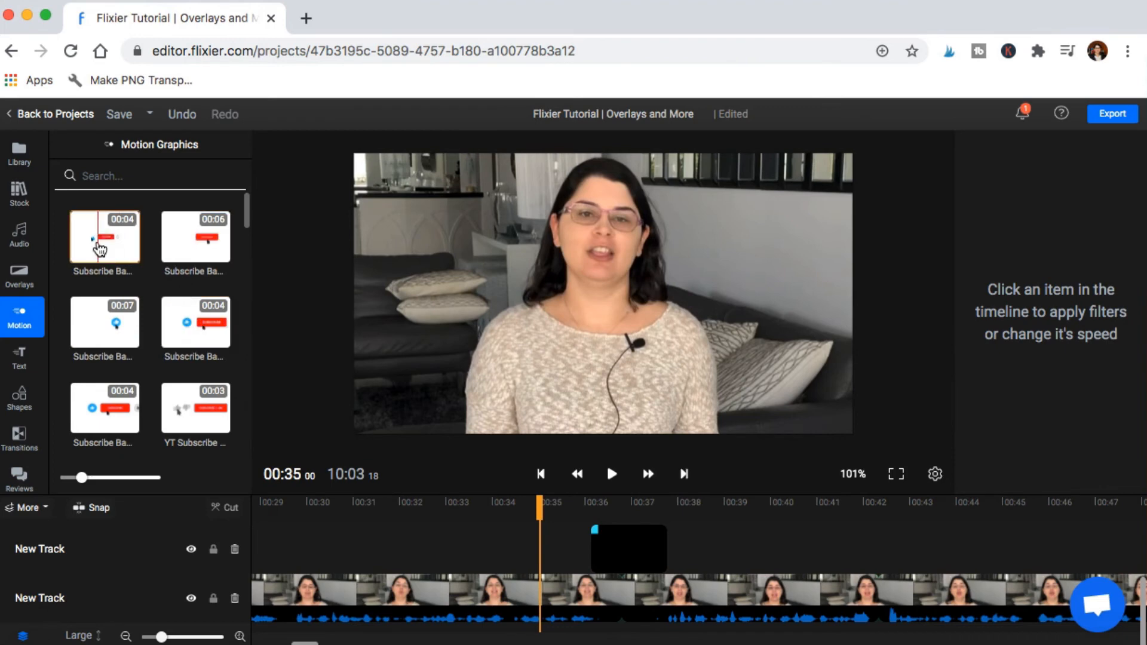
drag(102, 246, 760, 592)
click(760, 503)
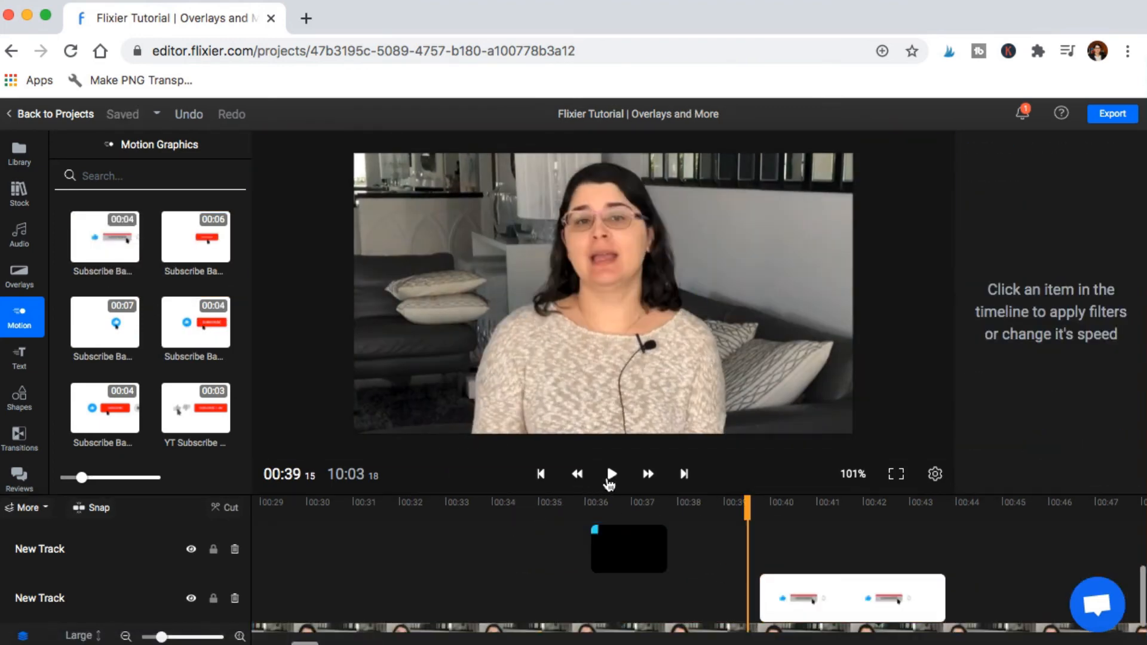
click(611, 475)
click(612, 475)
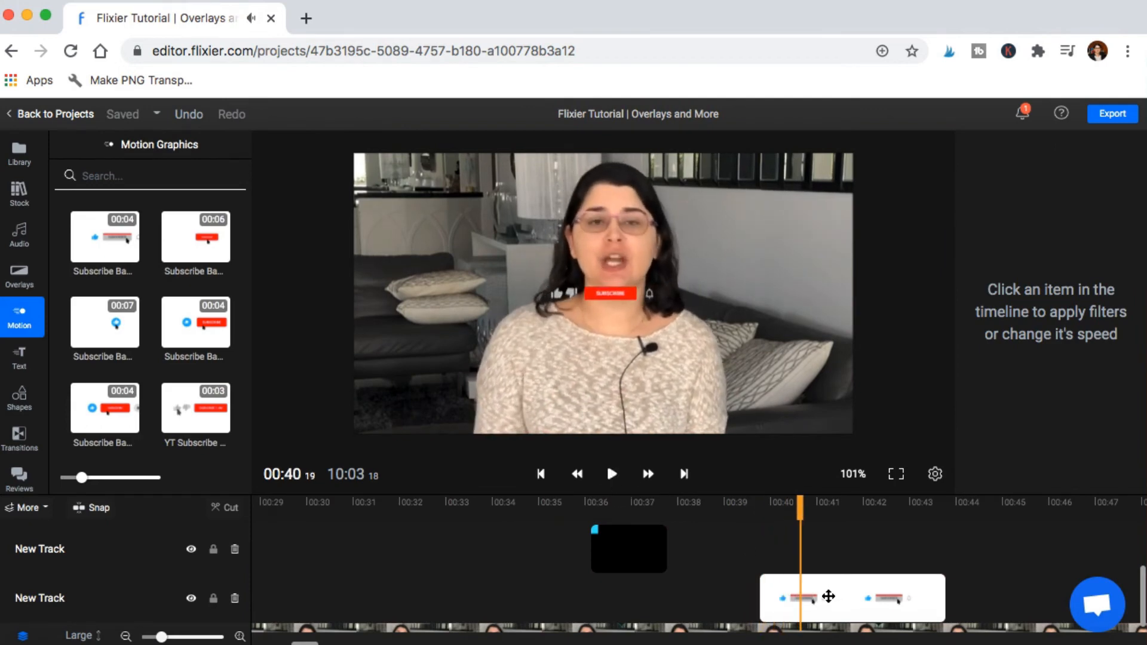
- Move the Subscribe graphic beside the speaker's head to about X 1123, Y 220 px and enlarge it to about 119%
click(597, 304)
drag(597, 303, 648, 261)
drag(727, 235, 709, 238)
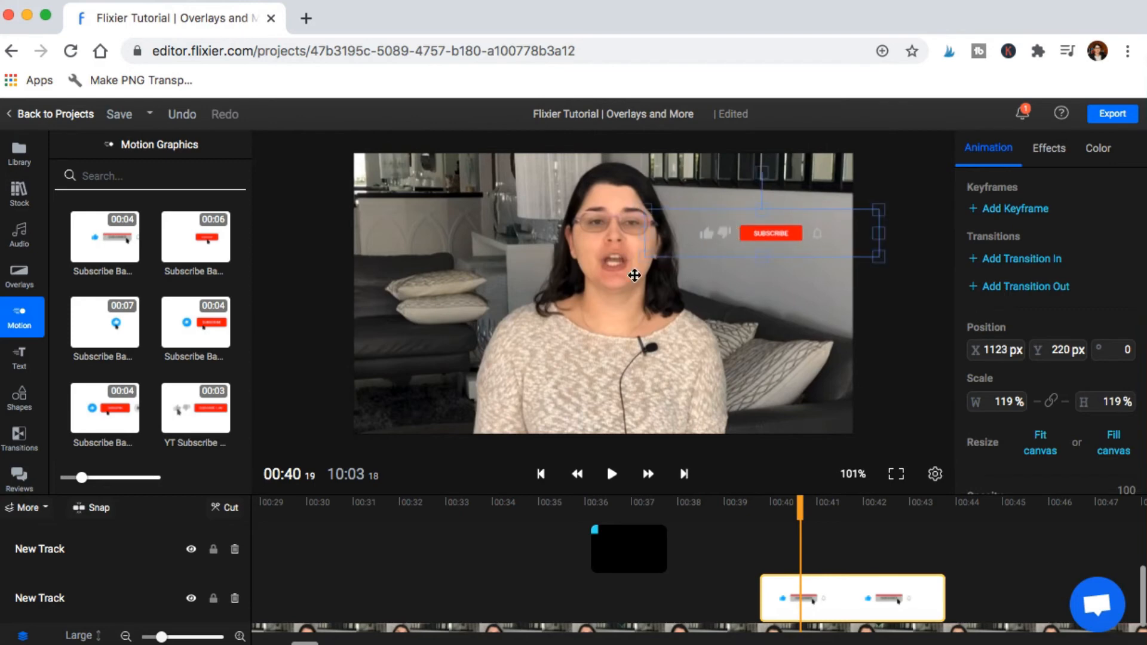
scroll(166, 378, down, 3)
scroll(167, 387, down, 2)
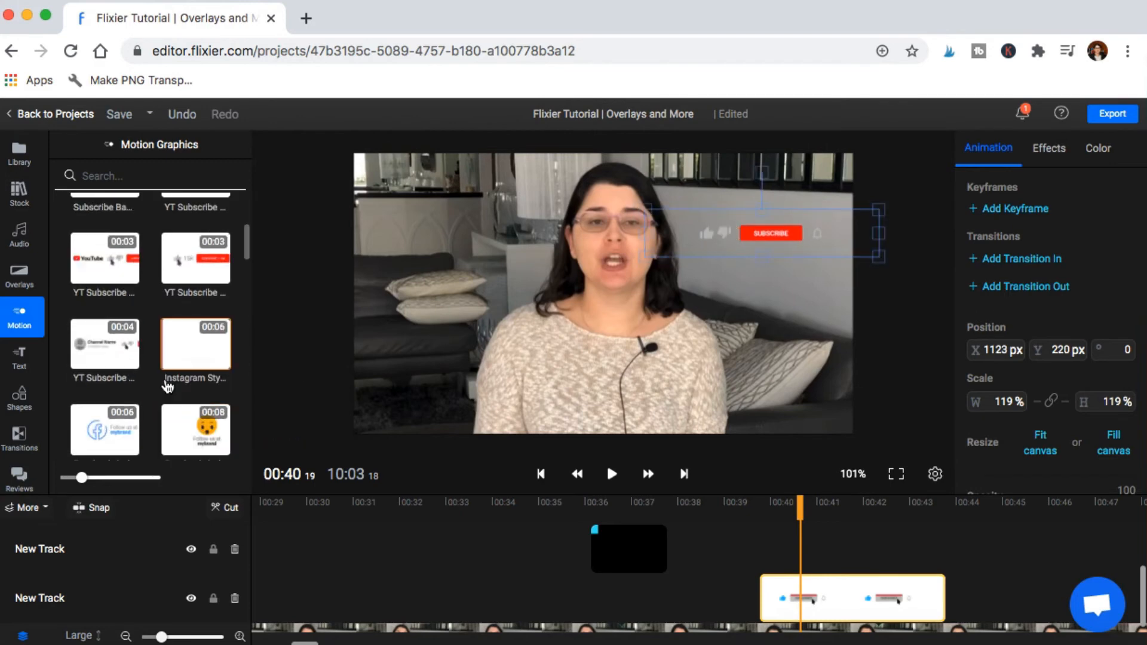
scroll(167, 387, down, 4)
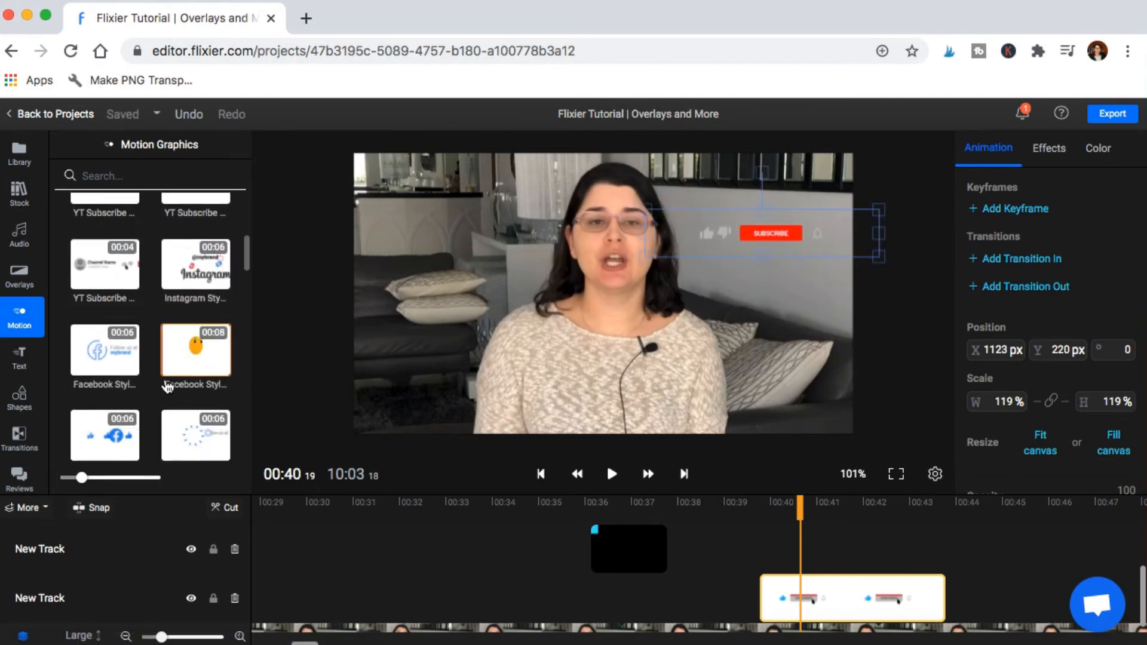
scroll(168, 387, down, 5)
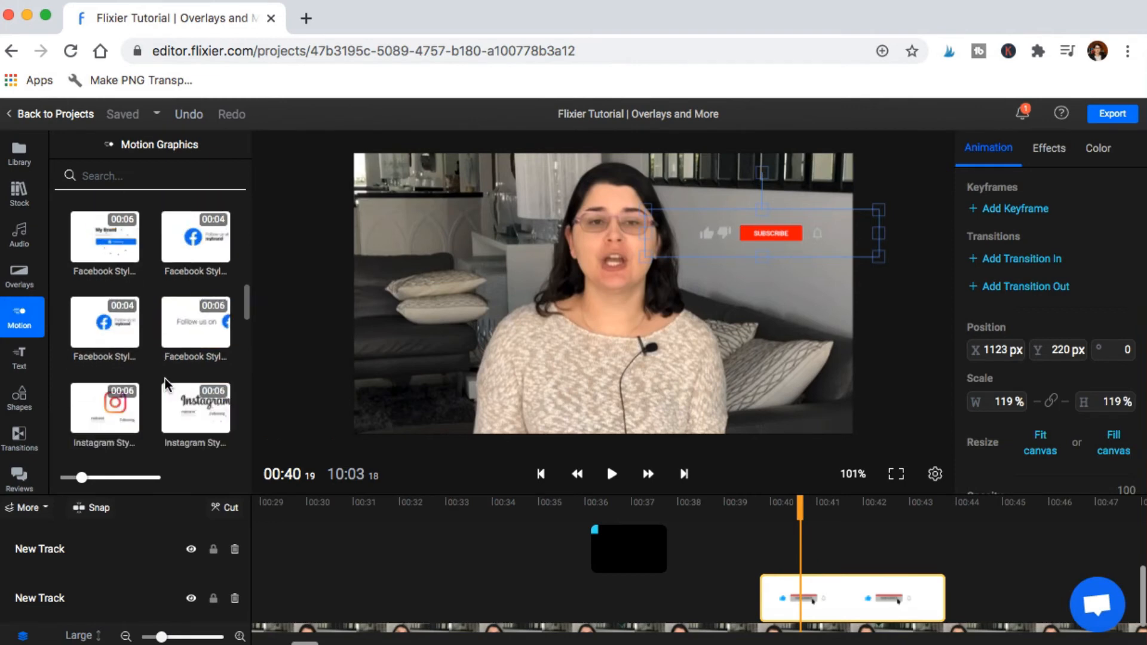
scroll(166, 385, down, 2)
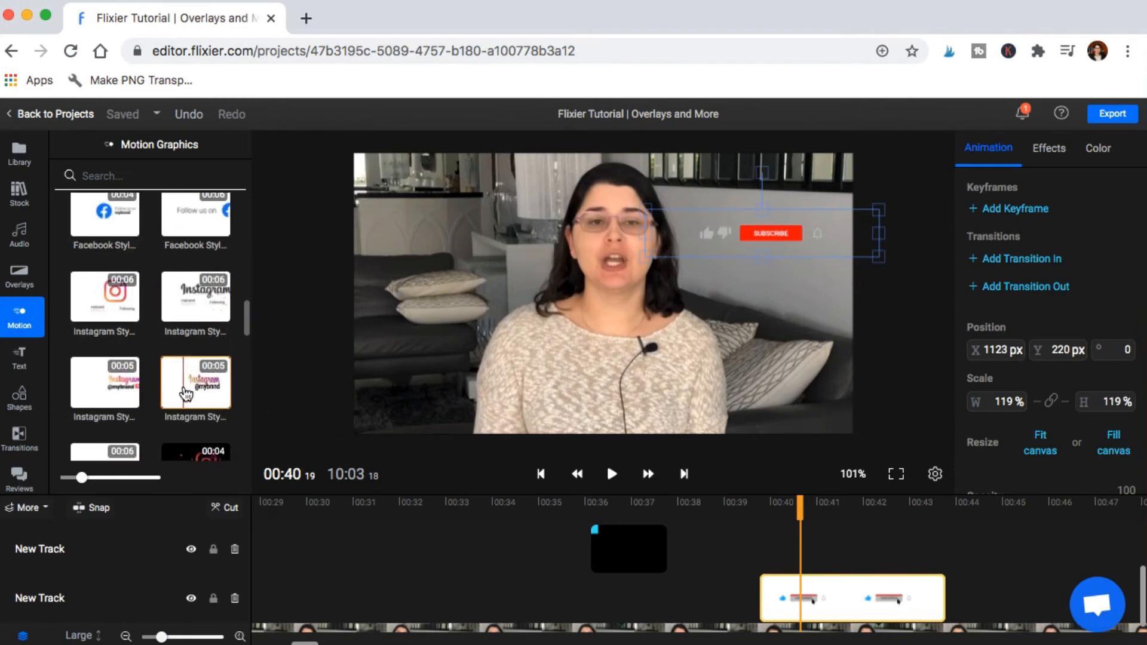
drag(197, 395, 325, 557)
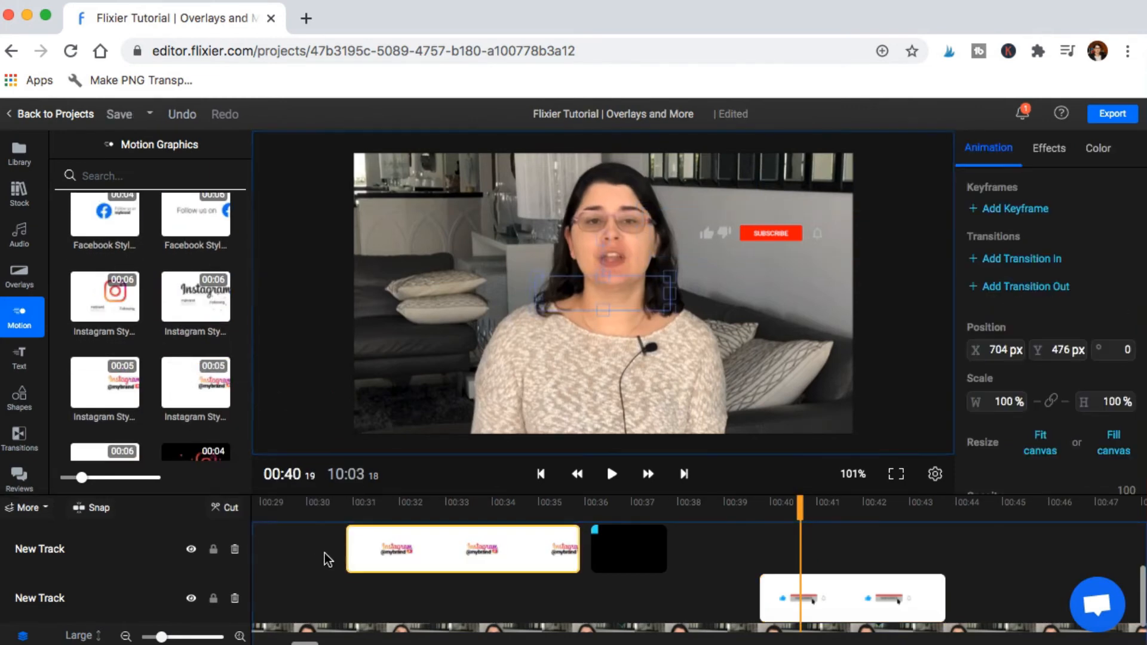
click(318, 504)
click(610, 478)
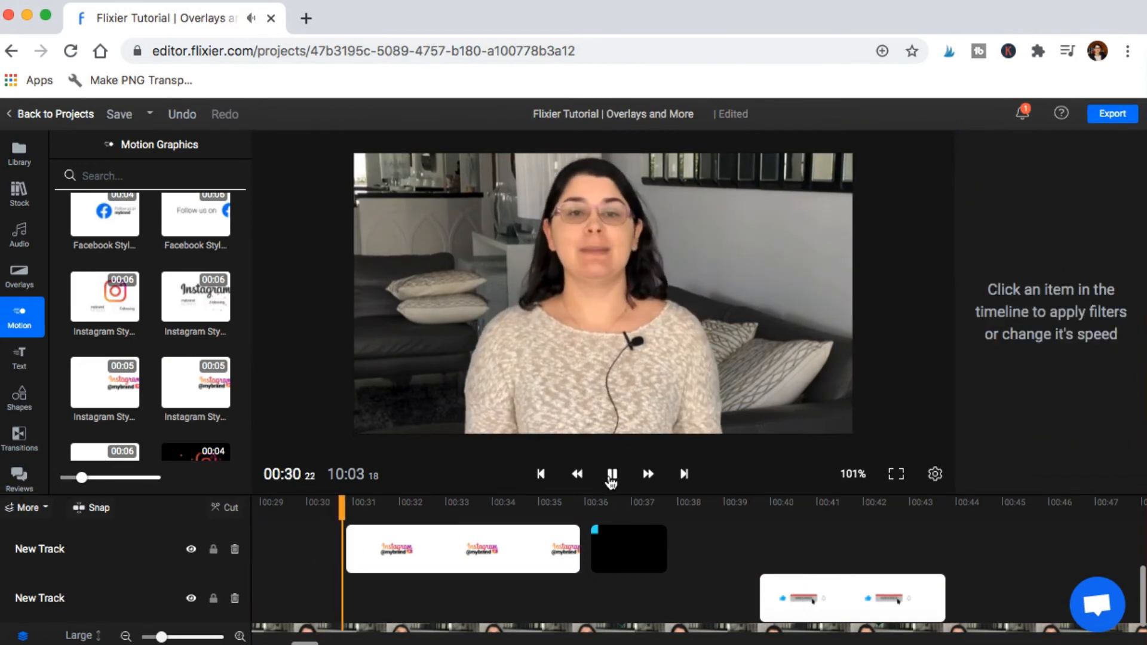
- Stop the preview inside the Instagram graphic at about 00:32 and move the graphic below the speaker's face, slightly left of the frame's centre
click(609, 479)
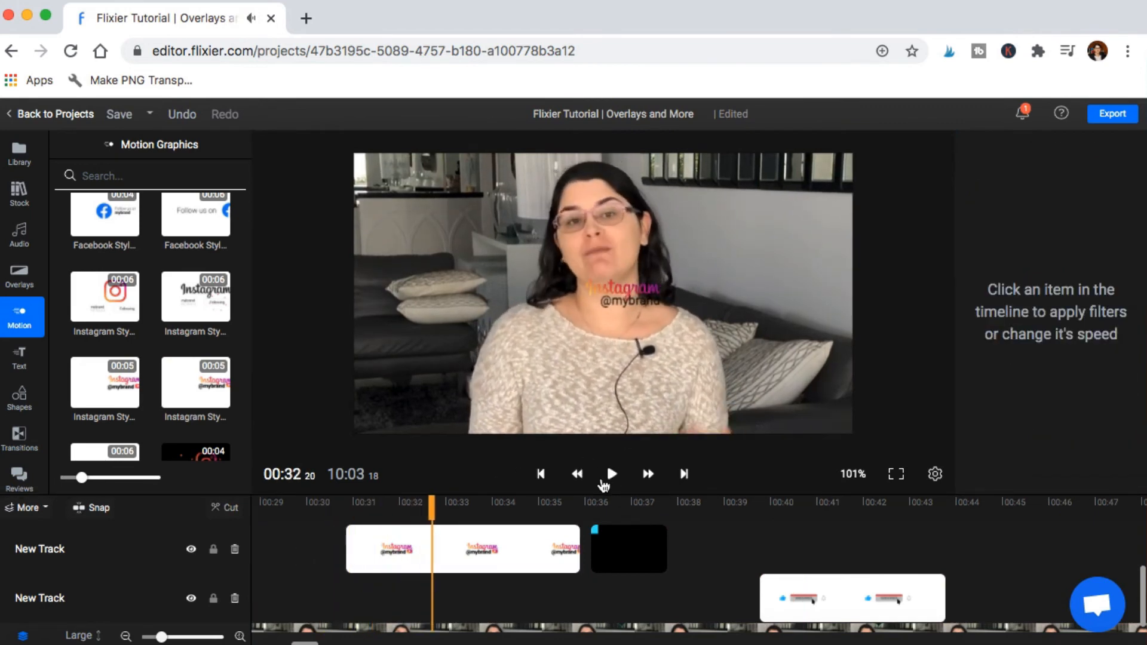
click(425, 537)
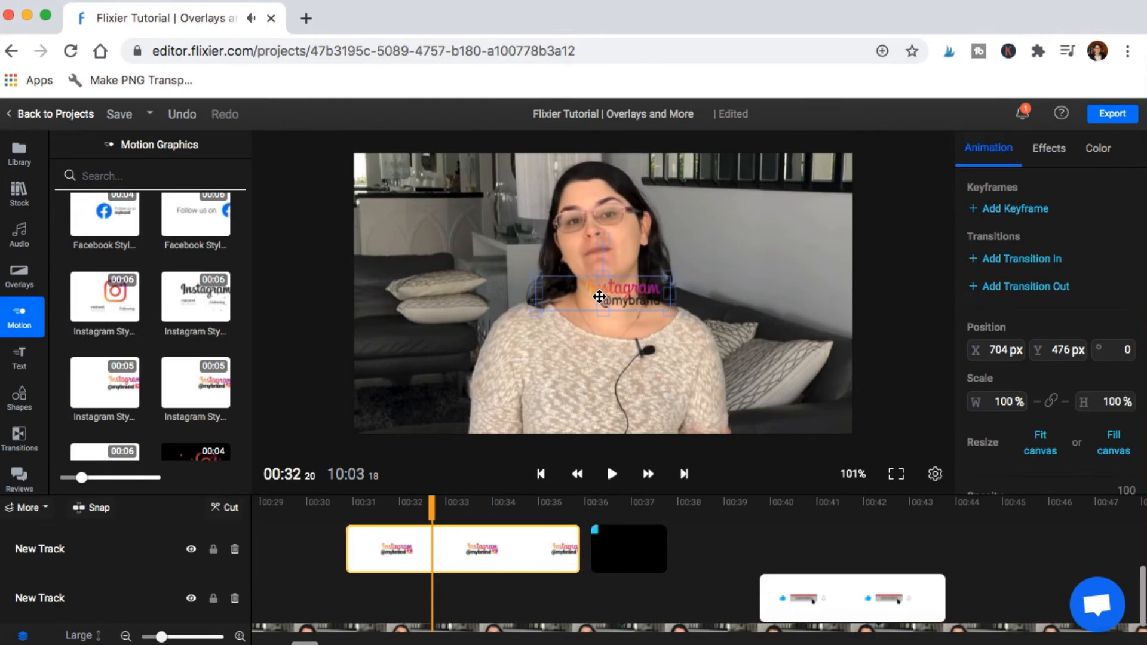
drag(599, 297, 540, 383)
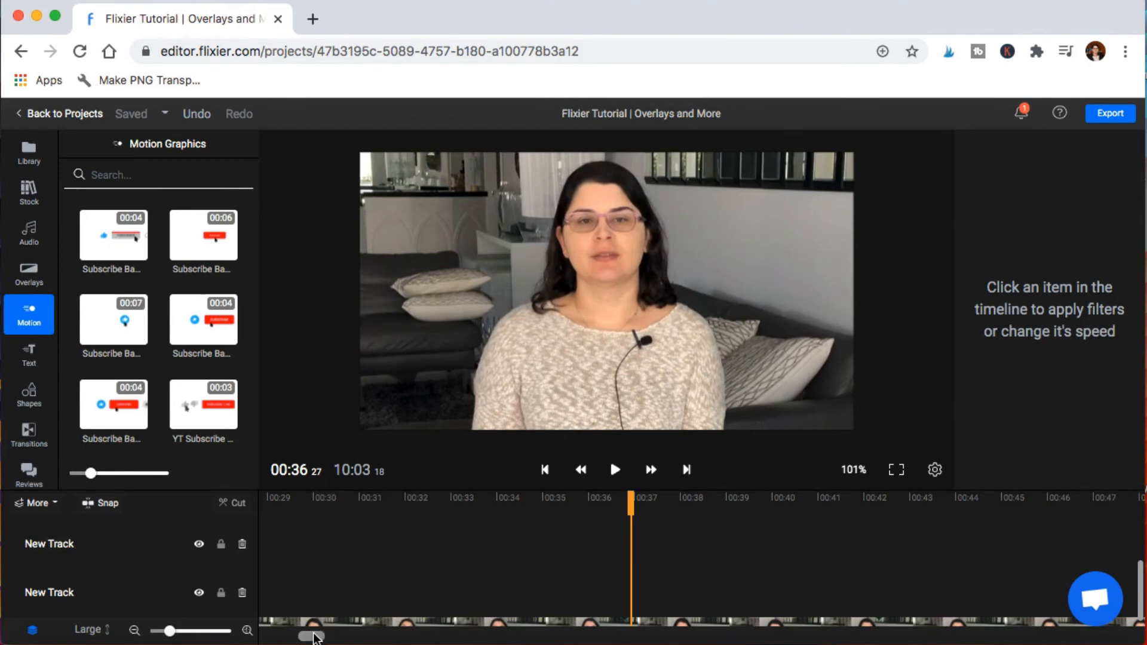
- Insert the Hyflex Activities image from the personal library above the main video at about 00:37 and play into it from about 00:36
mouse_move(310, 637)
mouse_down()
mouse_move(277, 633)
mouse_move(311, 634)
mouse_up()
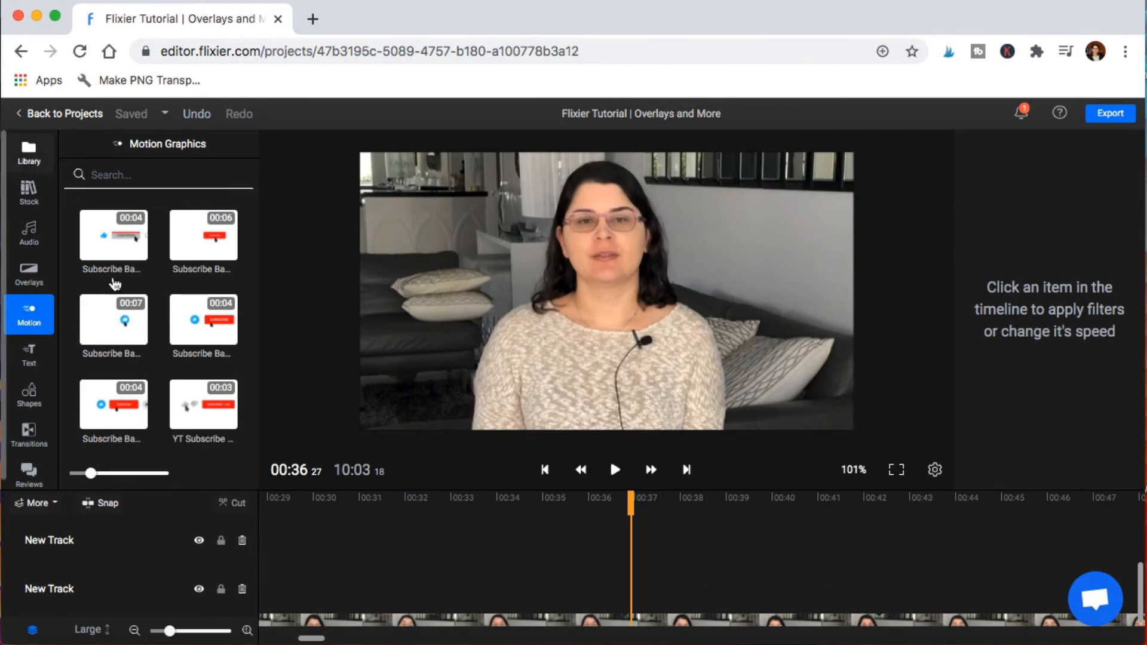
click(29, 153)
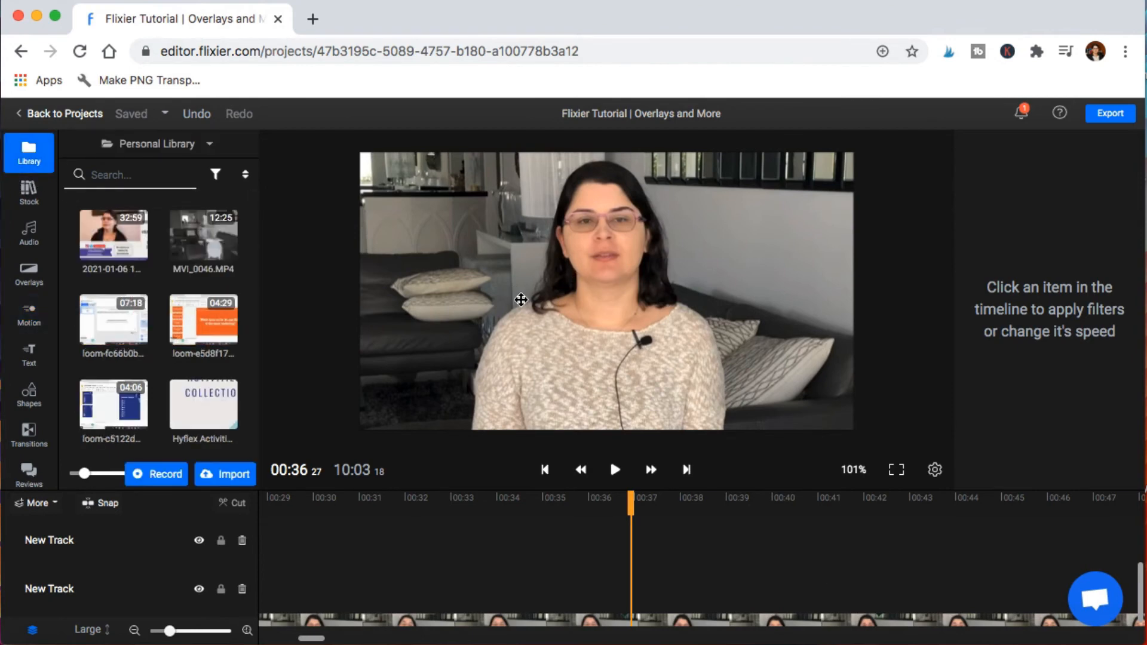
drag(224, 412, 614, 590)
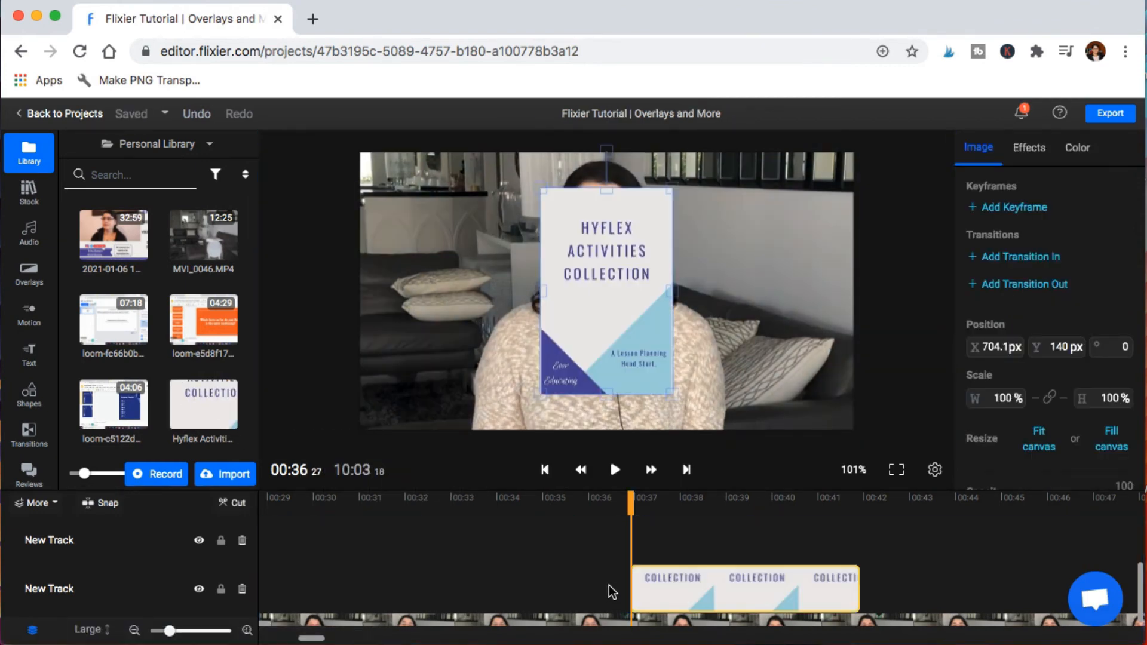
scroll(610, 592, down, 1)
click(586, 583)
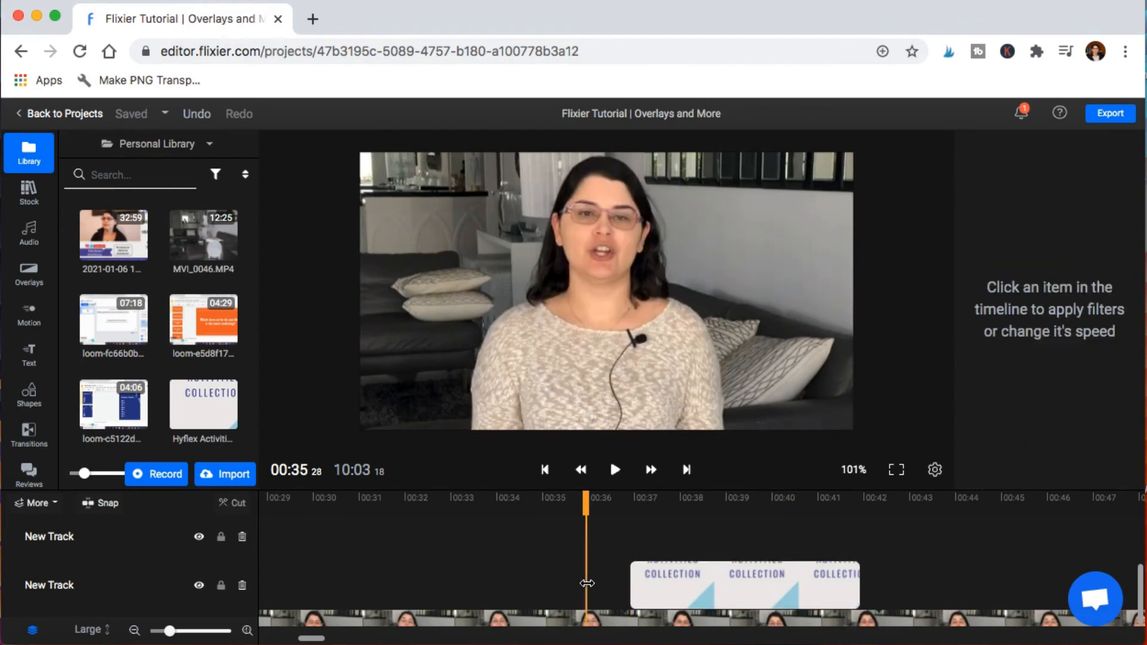
key(space)
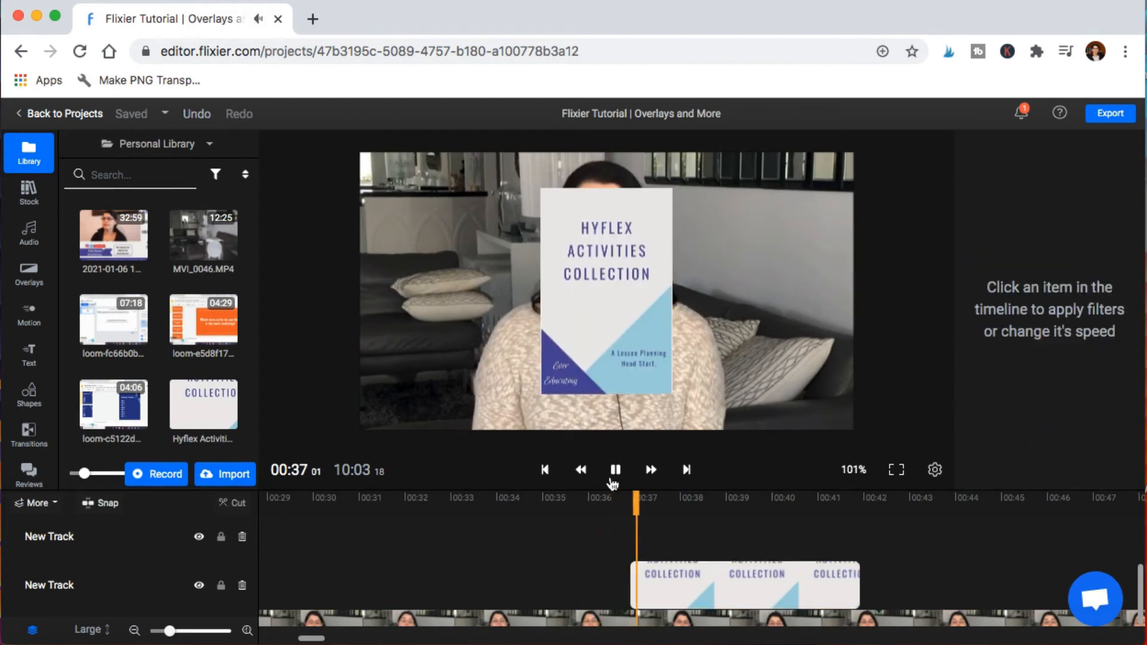
key(space)
- Move the Hyflex image beside the speaker to about X 1407, Y 64 px at about 80.4% scale, and shorten its clip to end at about 00:41
click(662, 571)
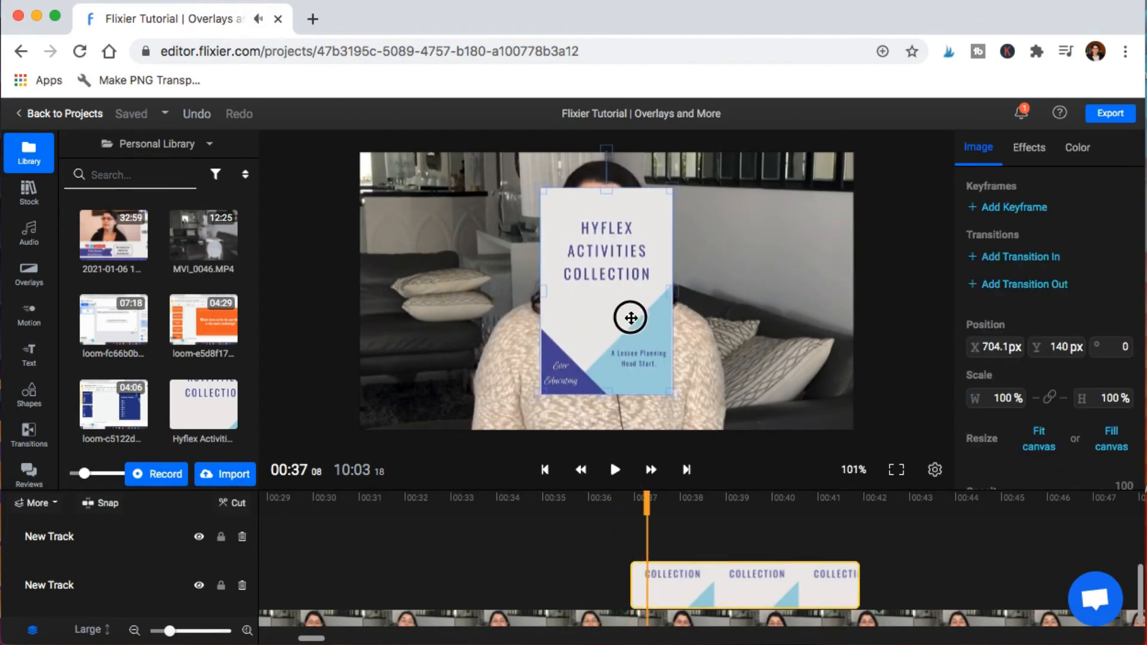
drag(629, 315, 777, 306)
drag(706, 380, 732, 243)
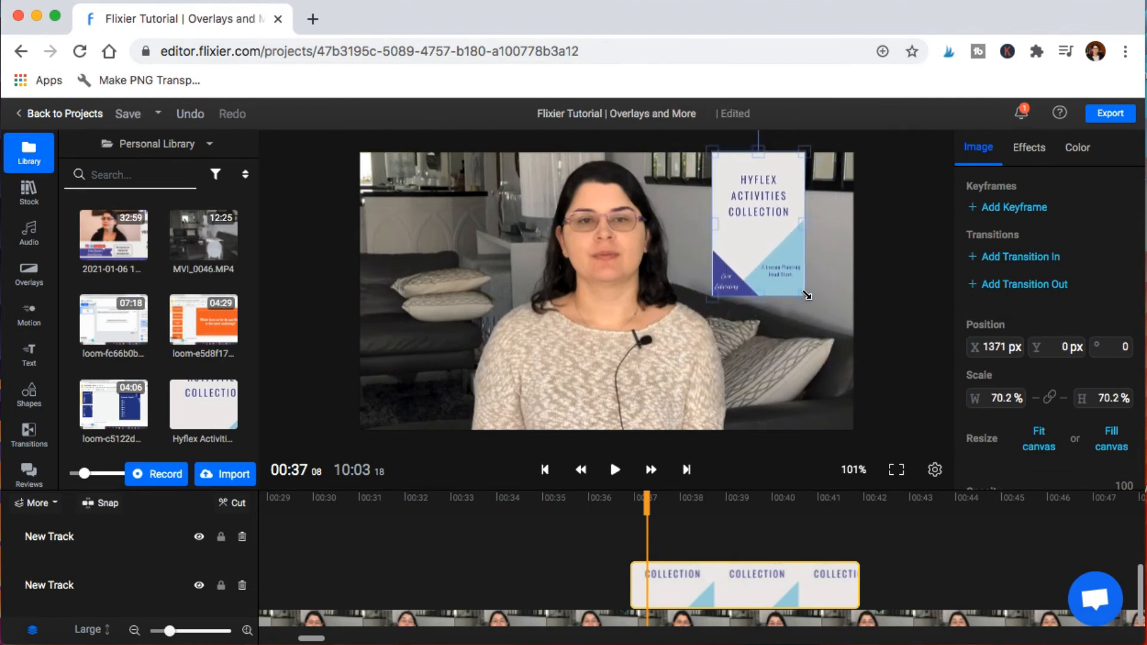
mouse_move(807, 295)
mouse_down()
mouse_move(827, 309)
mouse_move(794, 297)
mouse_up()
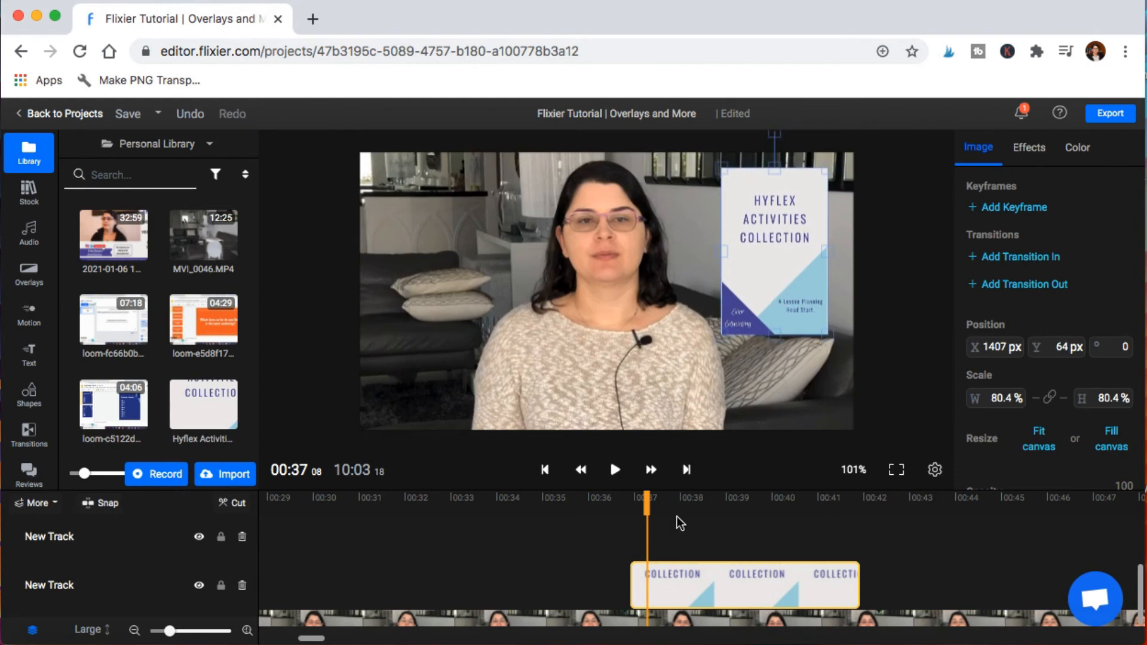
scroll(672, 527, down, 1)
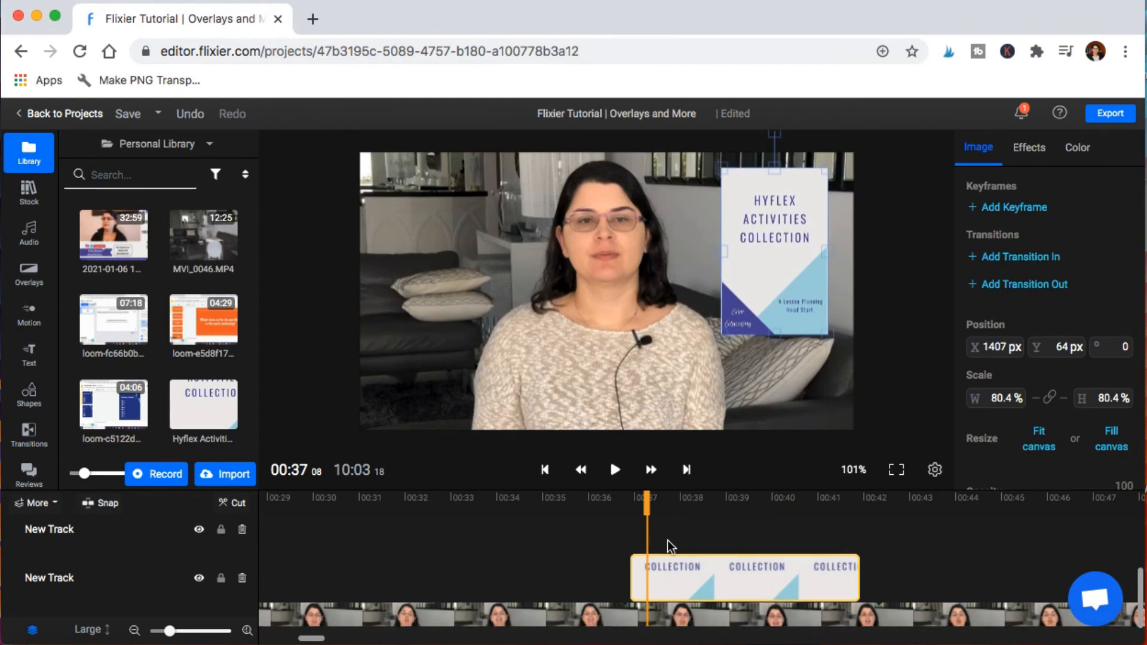
drag(911, 566, 804, 600)
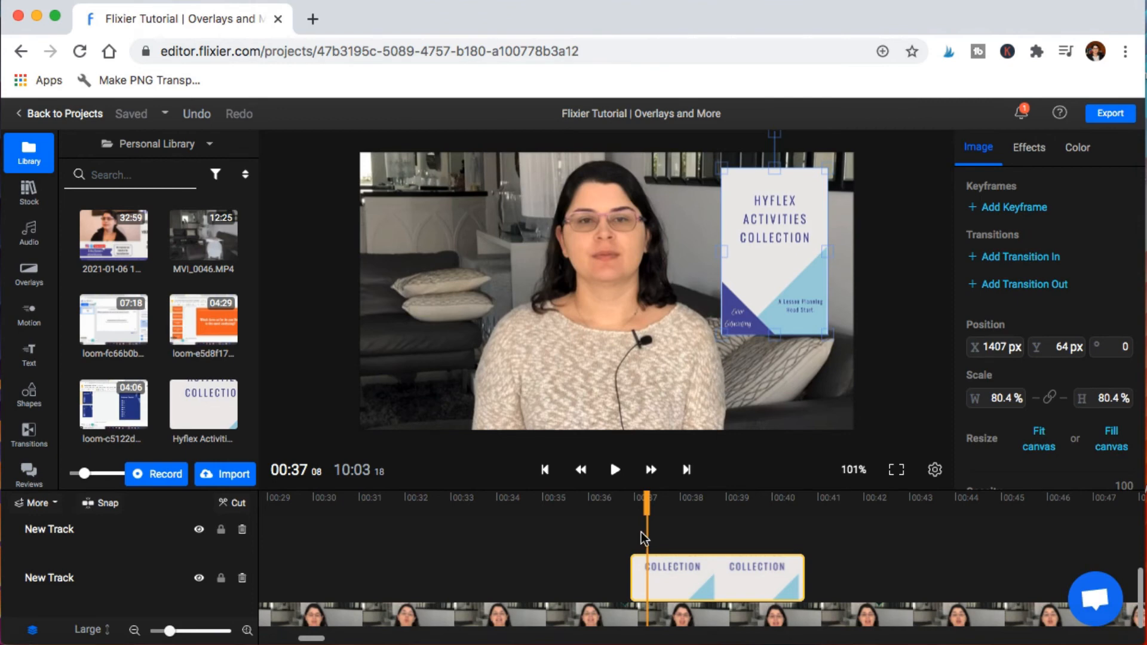
- Preview the Hyflex image from about 00:36 to 00:38 and delete its clip from the timeline
click(605, 553)
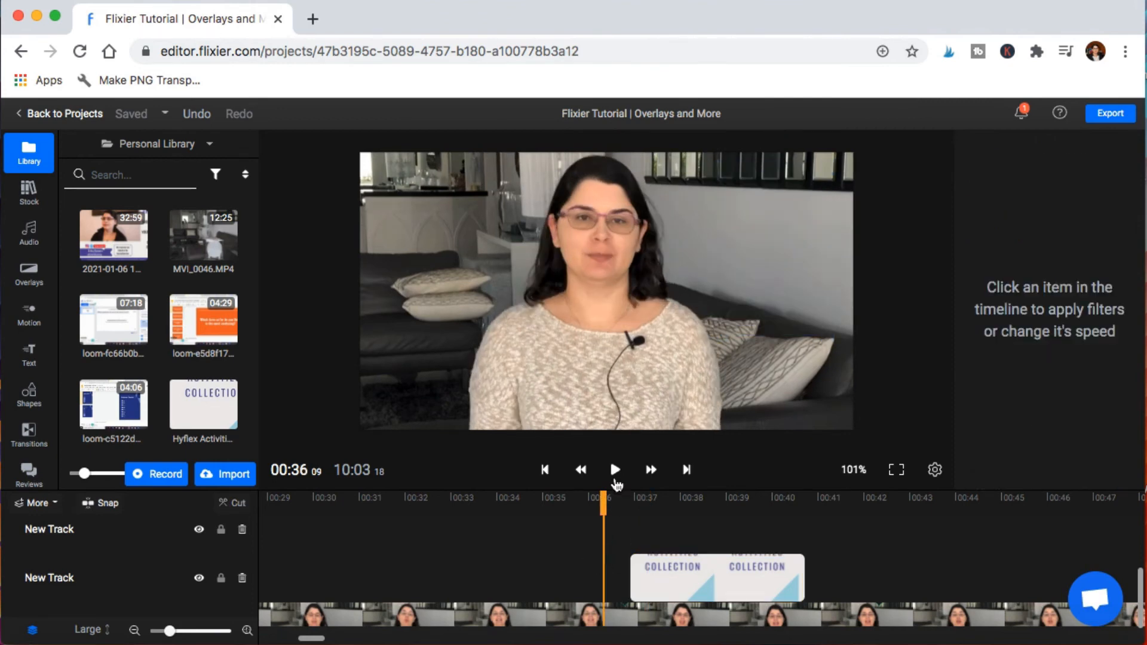
click(616, 472)
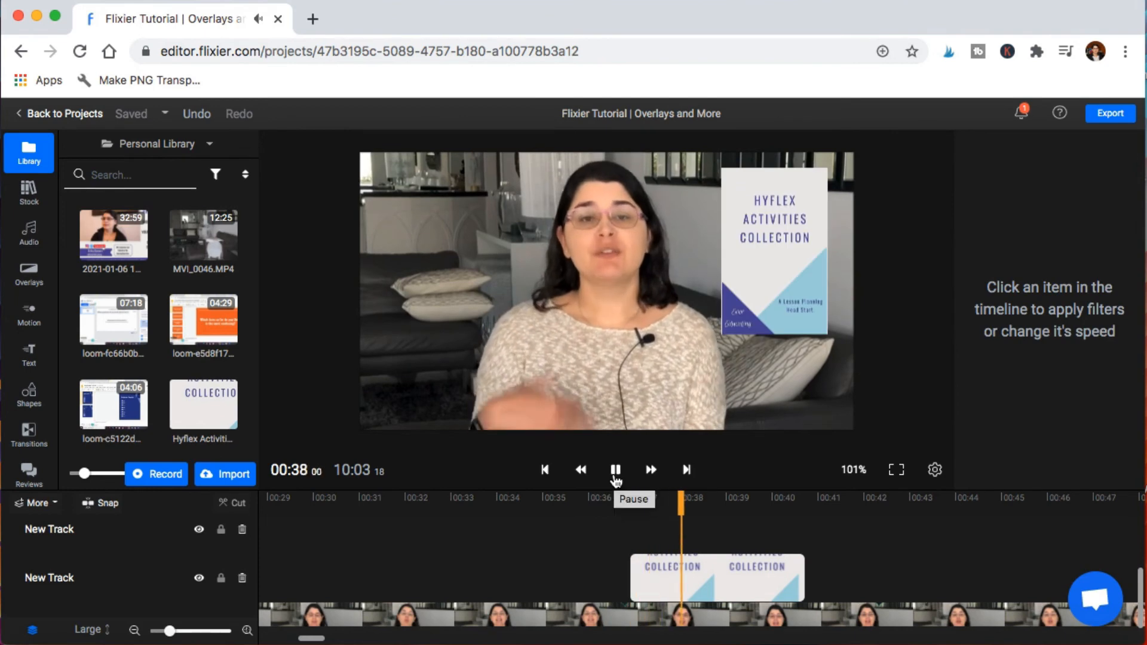
click(616, 472)
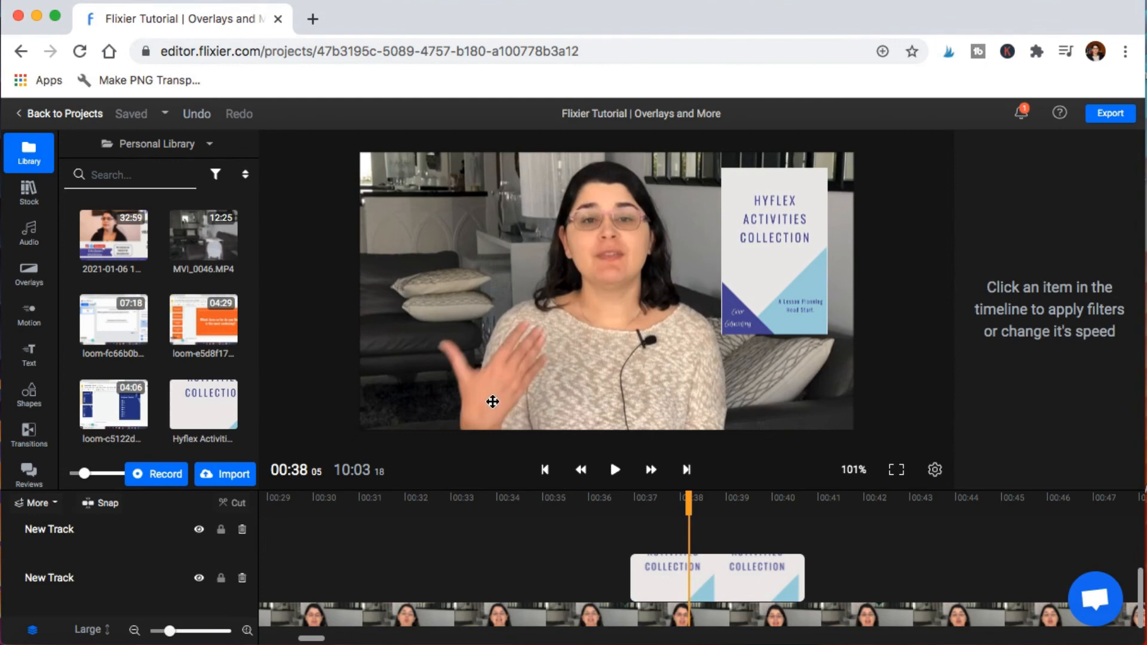
click(674, 568)
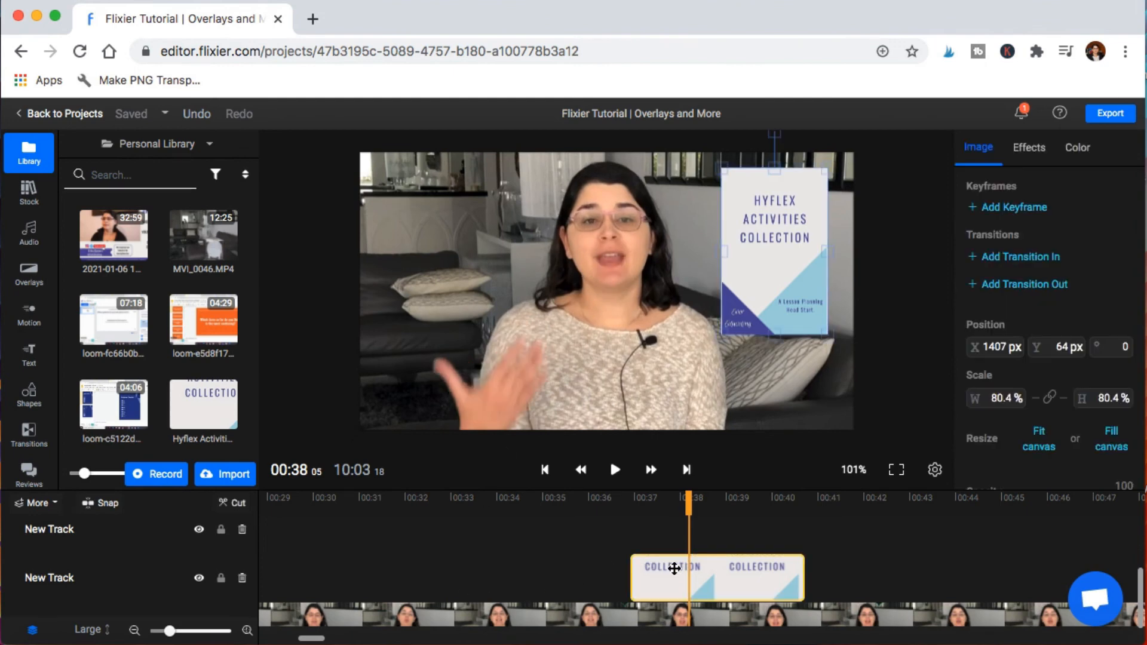
key(Delete)
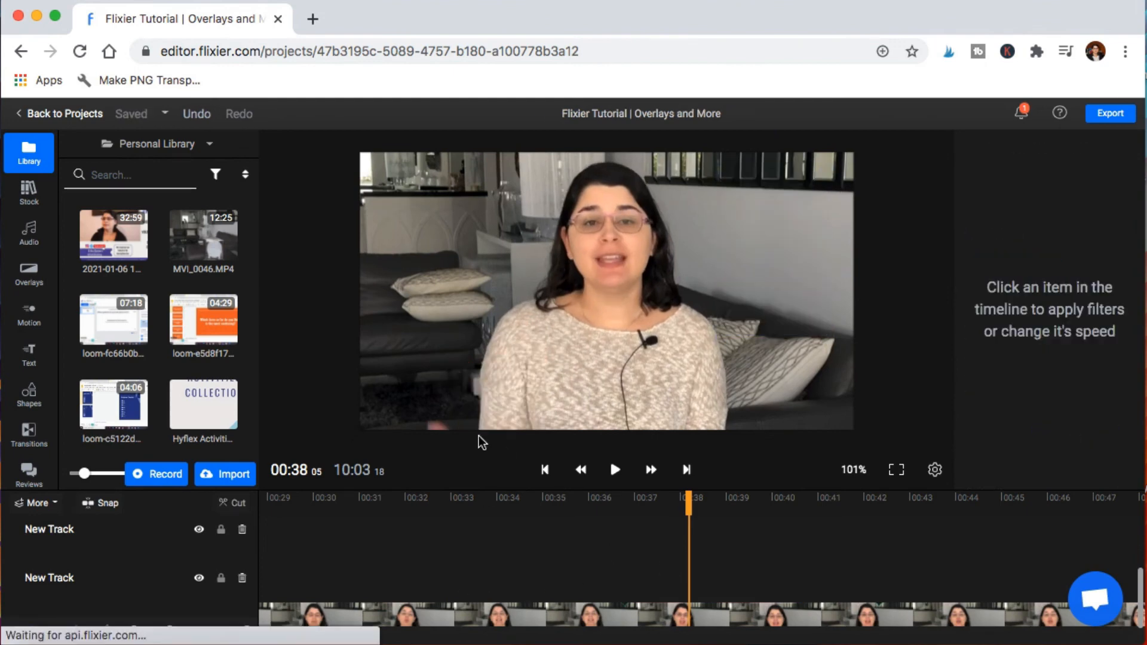
- Search the Pexels stock library for "book" and filter the results to photos
click(28, 194)
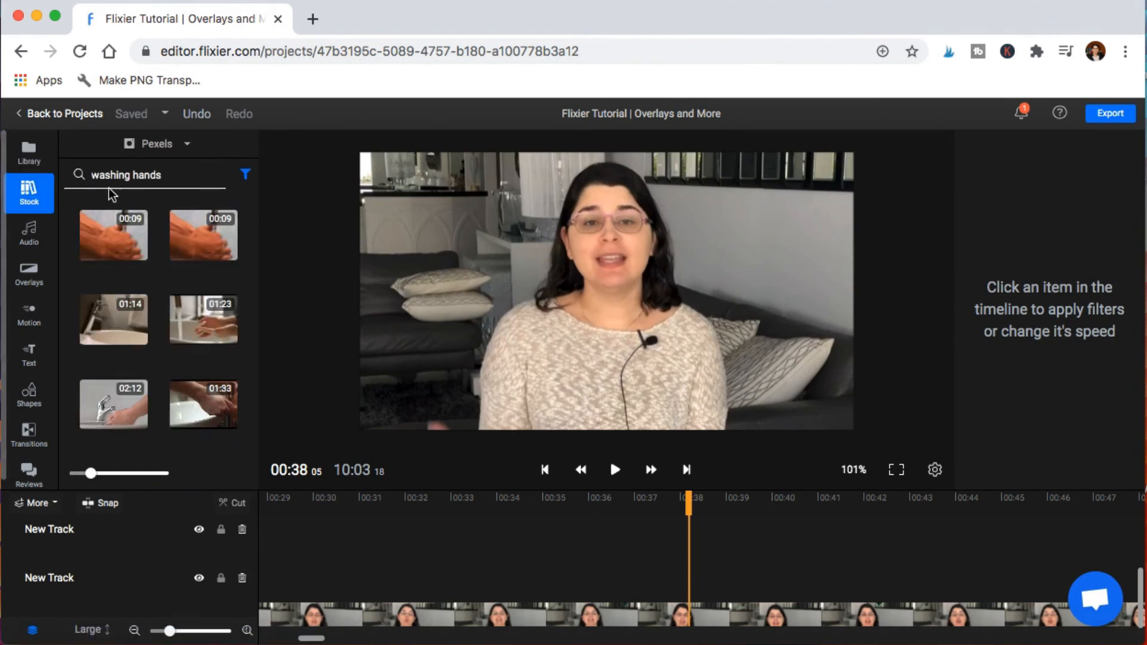
triple_click(121, 175)
text(b)
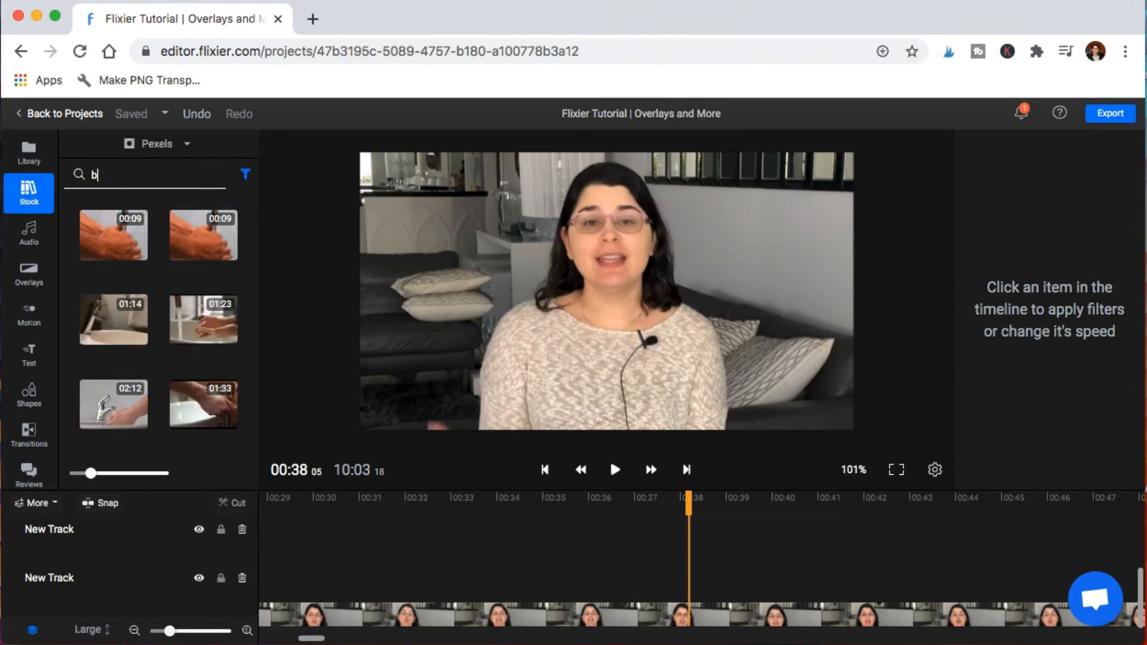
text(ook)
key(Return)
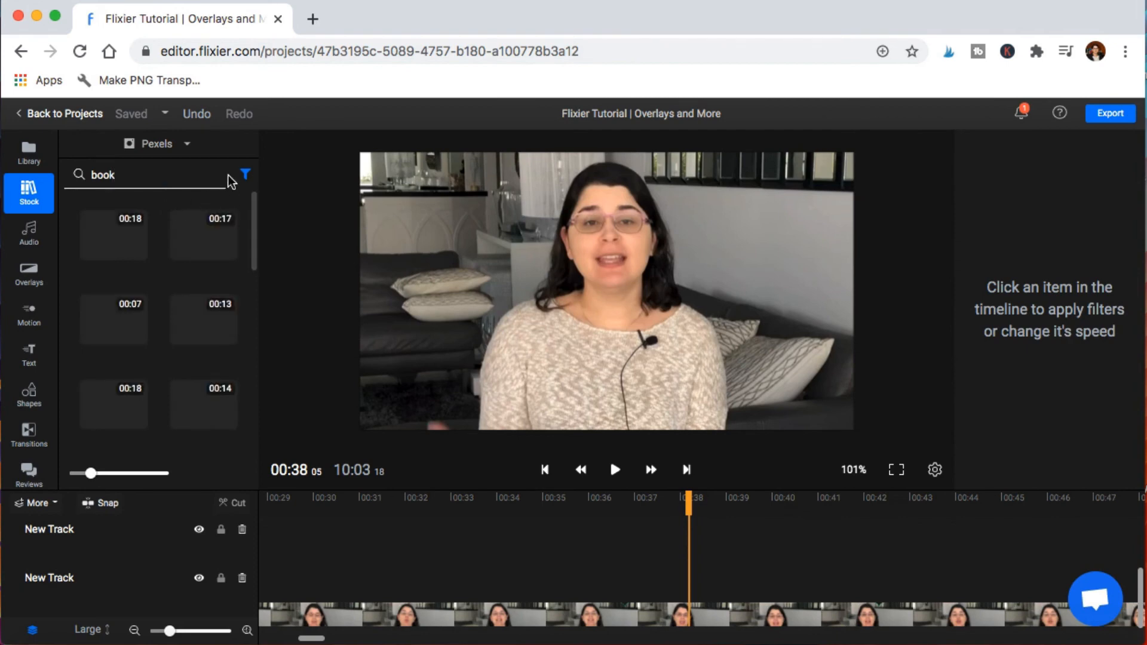
click(245, 174)
click(255, 222)
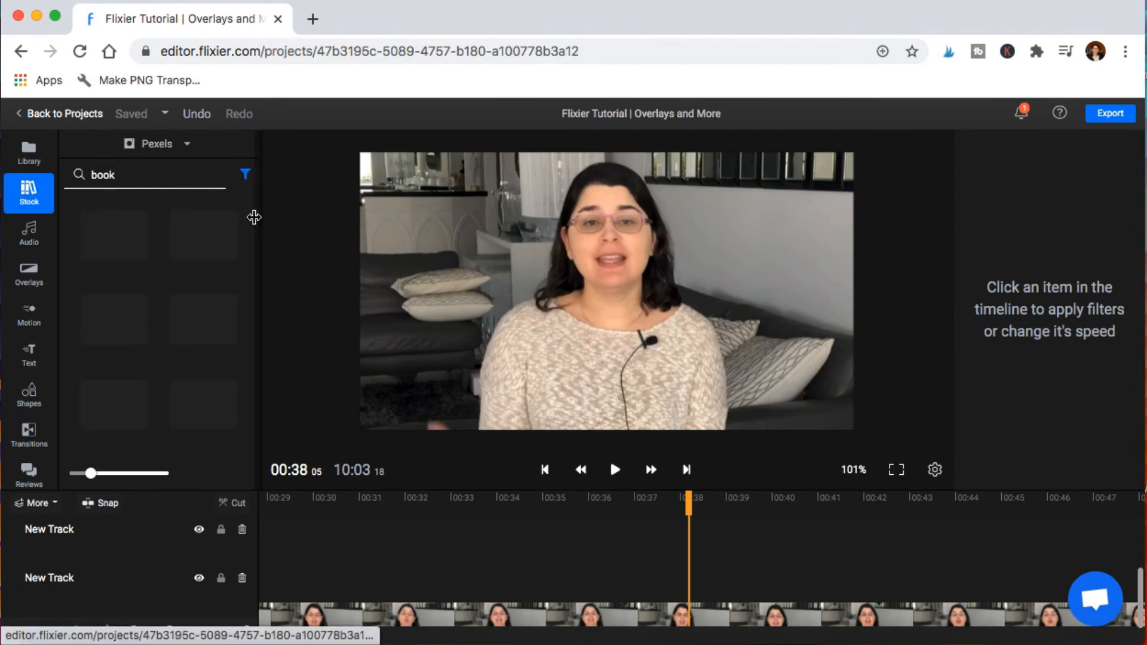
- Insert the photo of a child reading in bed at about 00:38 and shrink it to about 11.8% beside the speaker, near X 1250, Y 75 px
scroll(209, 302, down, 3)
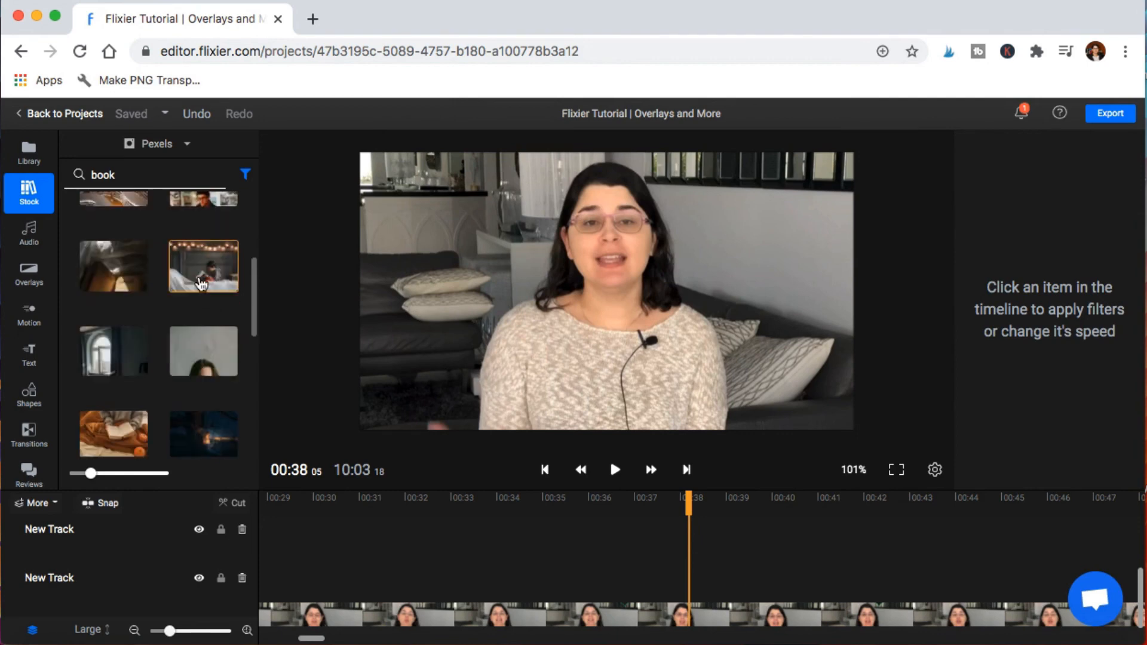
drag(203, 276, 685, 576)
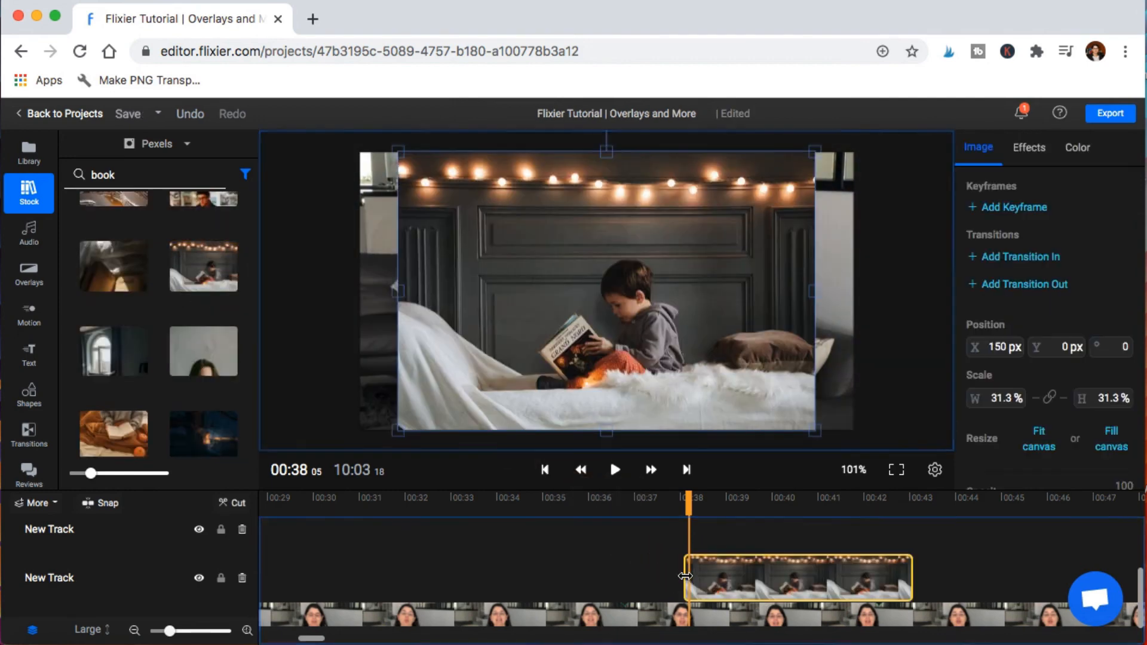
drag(399, 430, 749, 240)
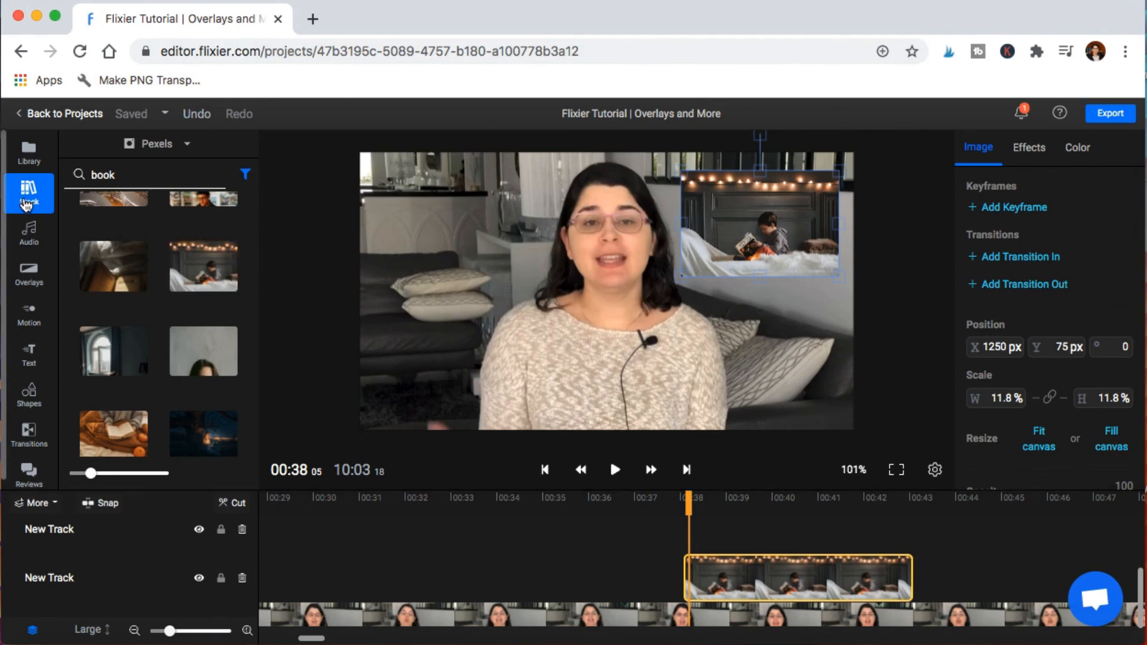
- Insert the open-book shape on a track above the reading photo at about 00:38 and play briefly into it
click(29, 151)
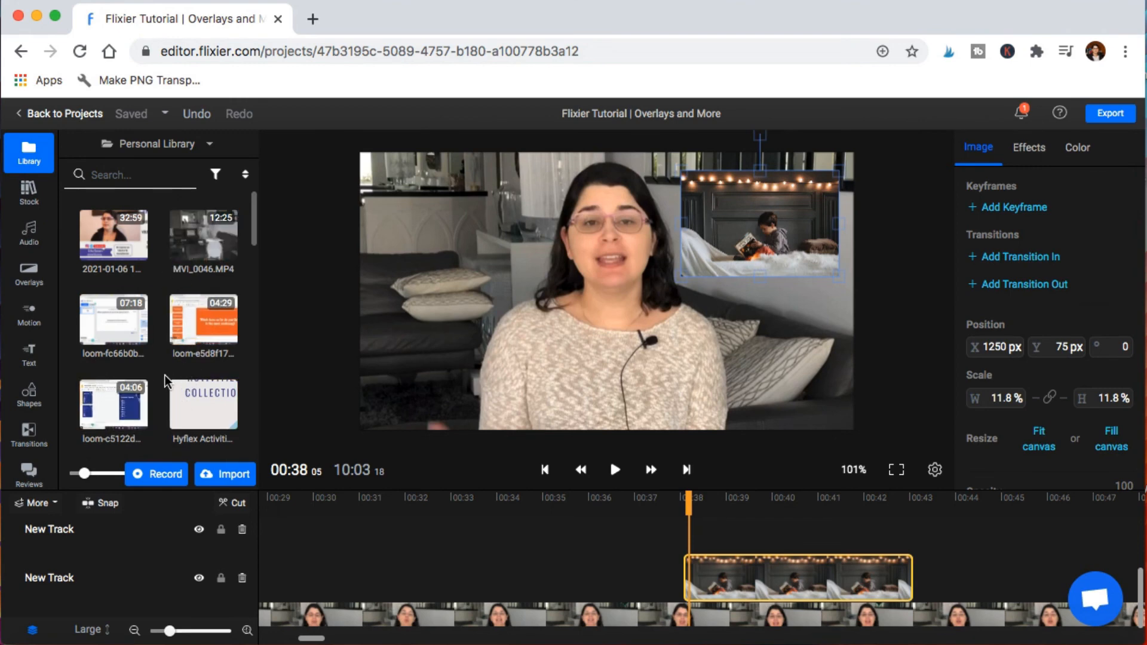
click(37, 402)
scroll(136, 342, down, 2)
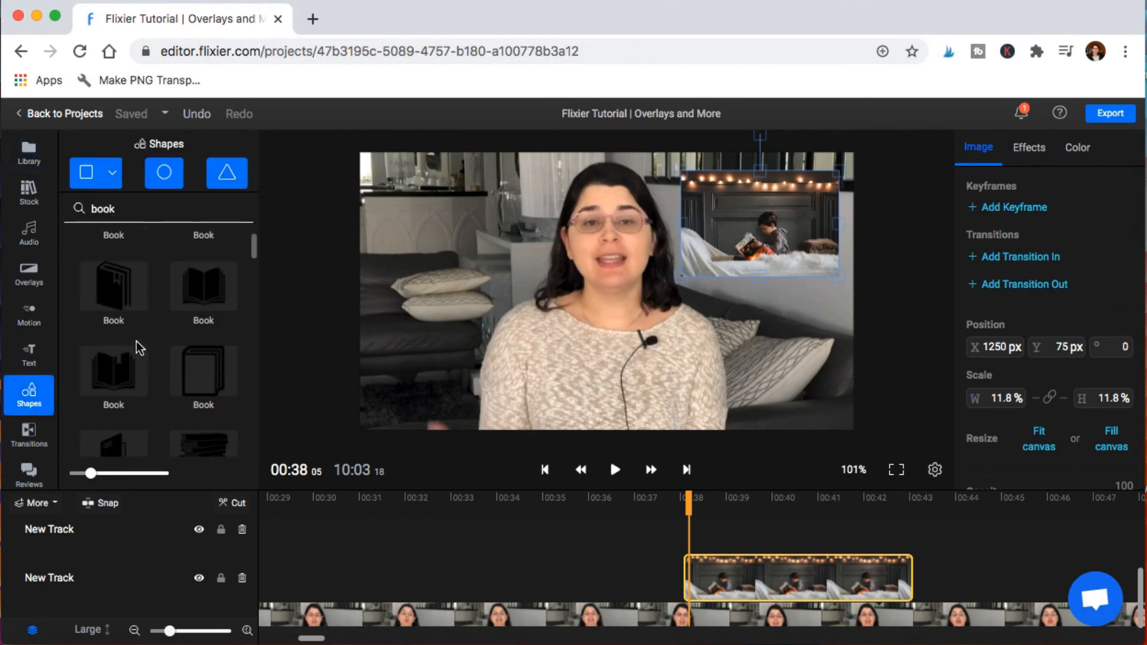
click(195, 305)
drag(195, 306, 696, 551)
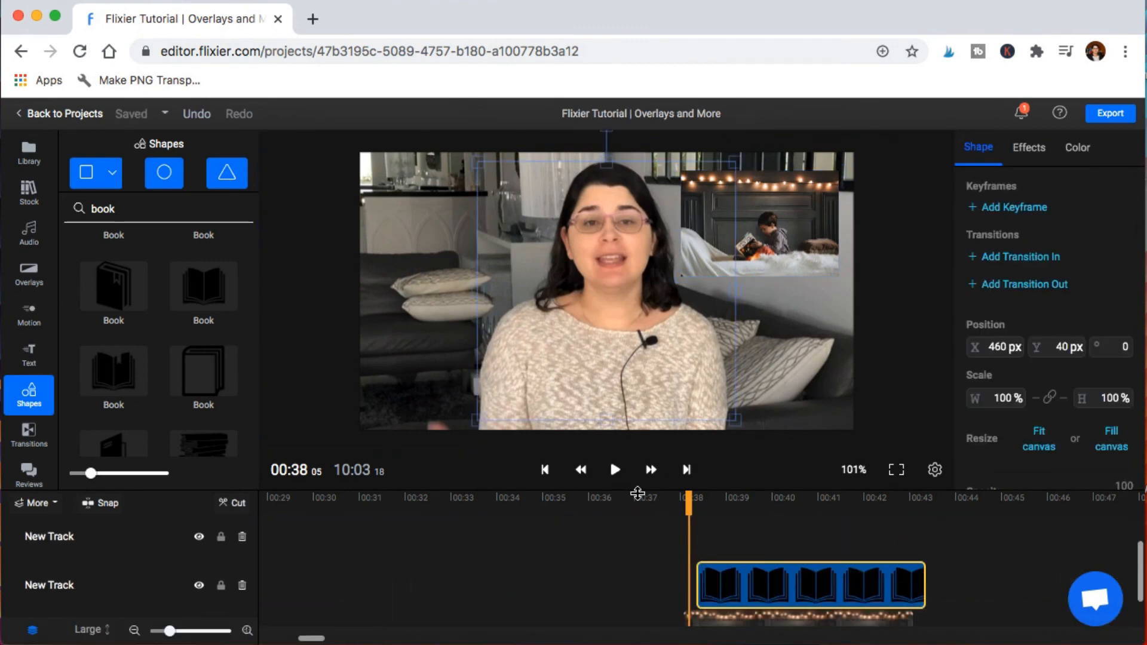
click(622, 484)
click(617, 478)
- Shrink the book shape to about 41% and place it in the frame's upper-left corner at about X 32, Y 0 px
drag(674, 377, 546, 348)
drag(608, 391, 407, 282)
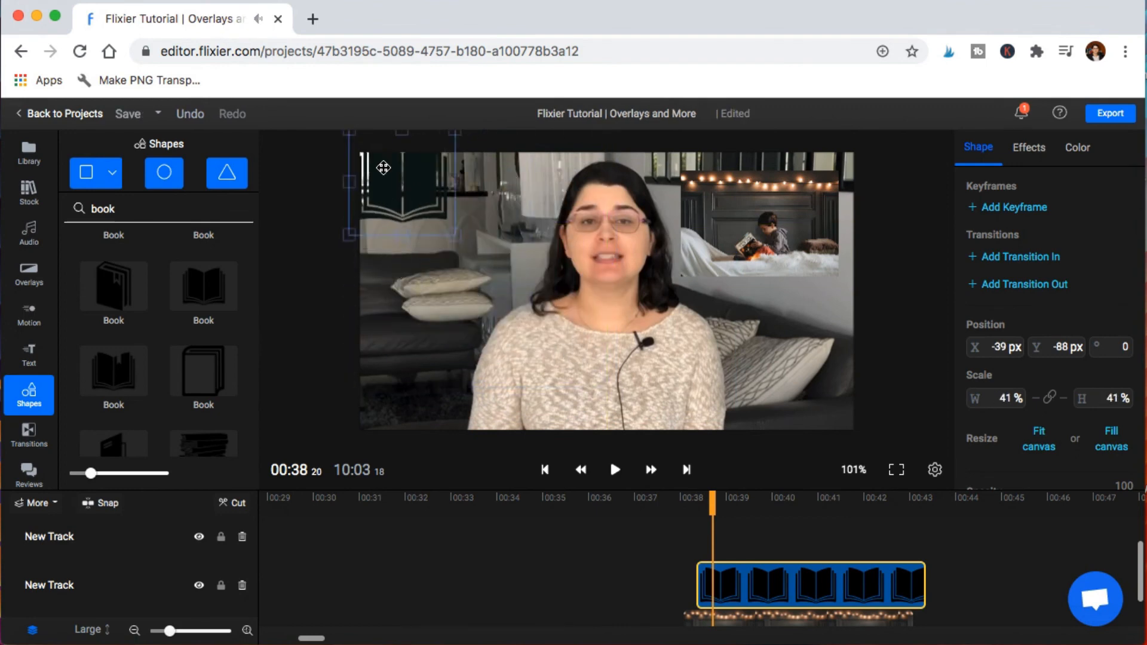
drag(383, 168, 400, 187)
- Open the book shape for SVG editing and fill its two large inner pages with the preset red
scroll(1035, 311, down, 3)
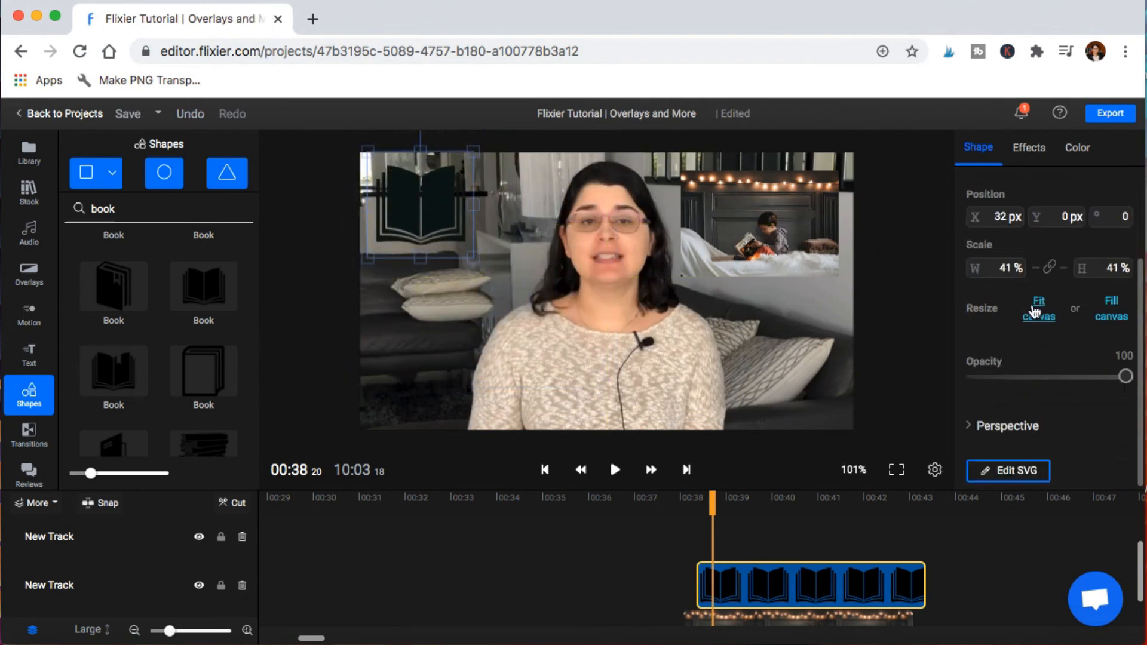
scroll(981, 379, up, 3)
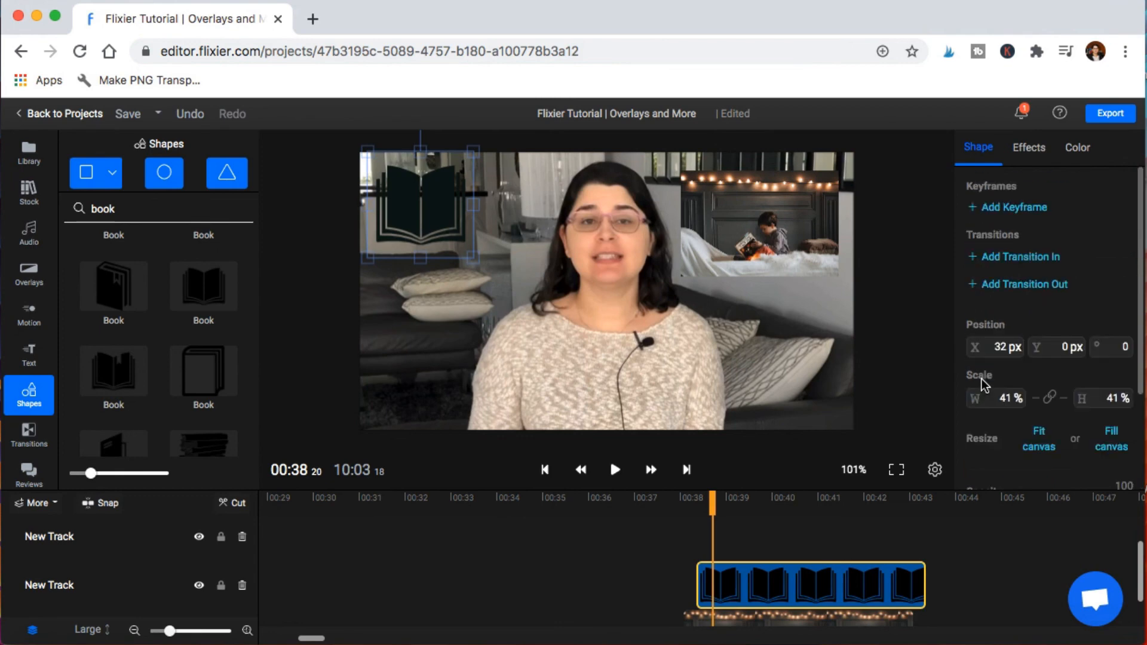
click(1076, 148)
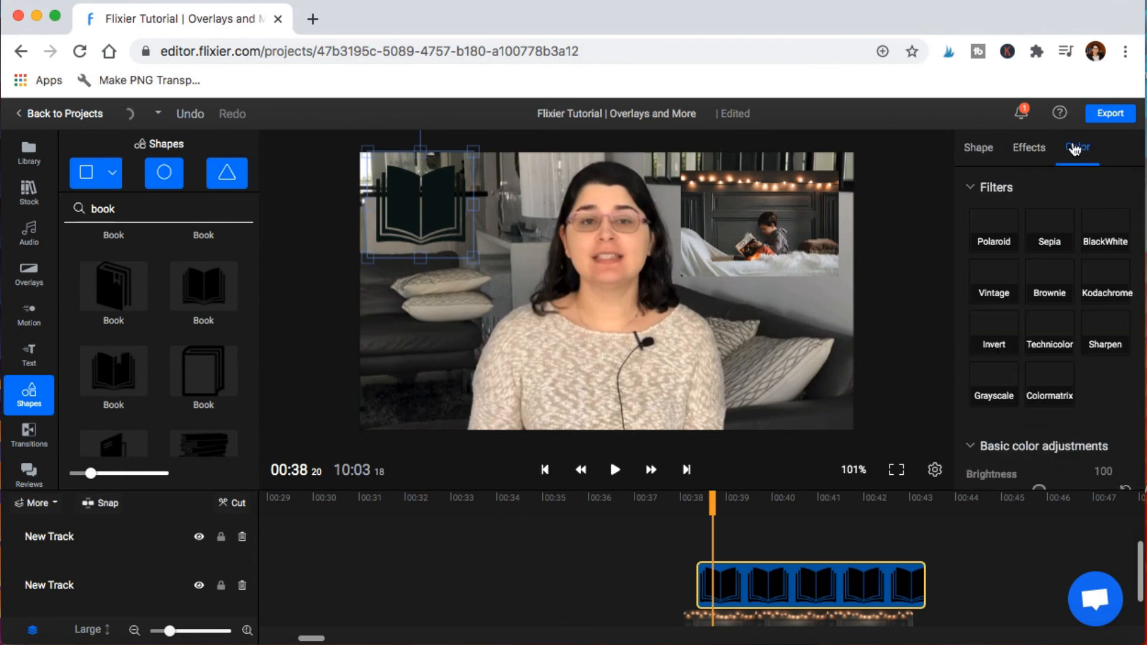
click(978, 147)
scroll(1032, 284, down, 3)
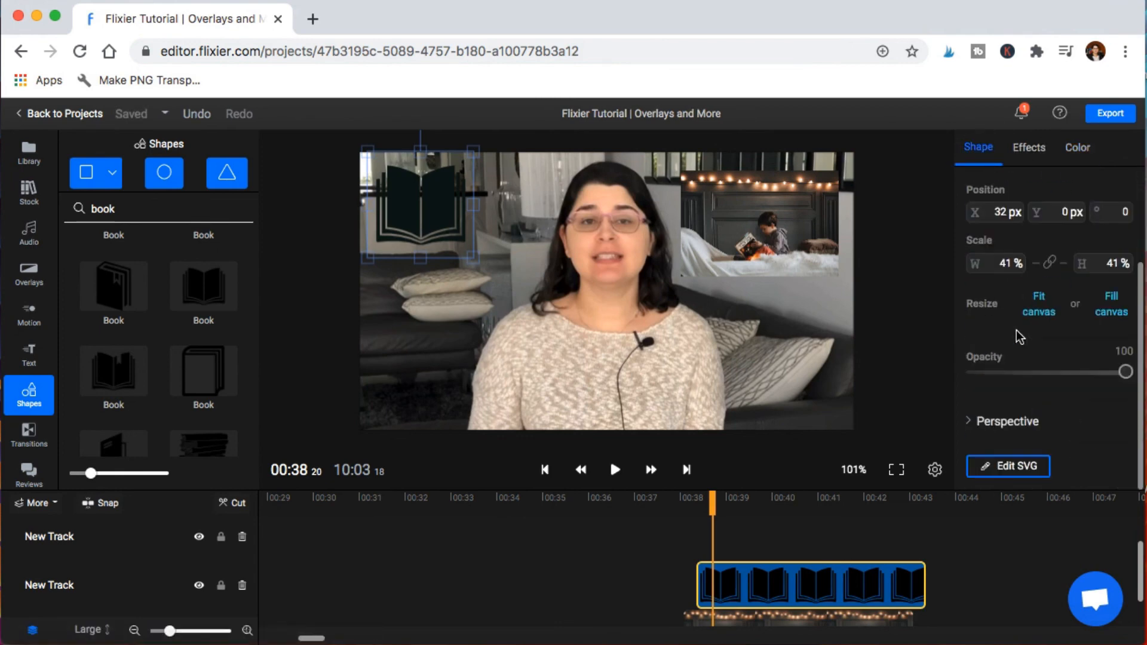
click(1009, 470)
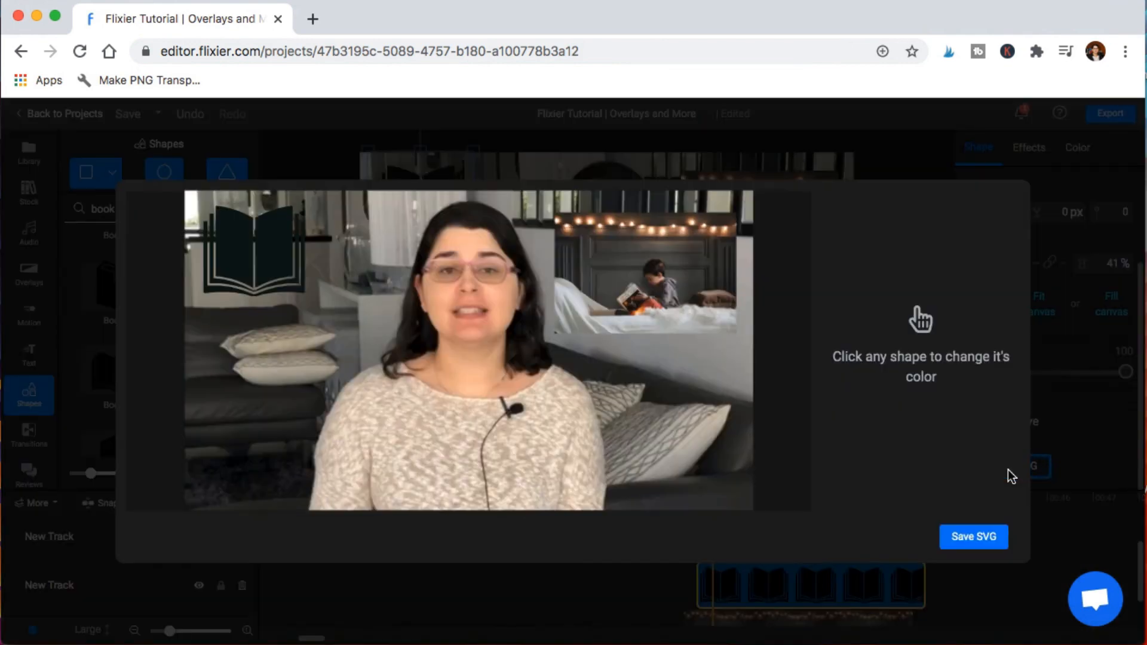
click(272, 267)
click(997, 280)
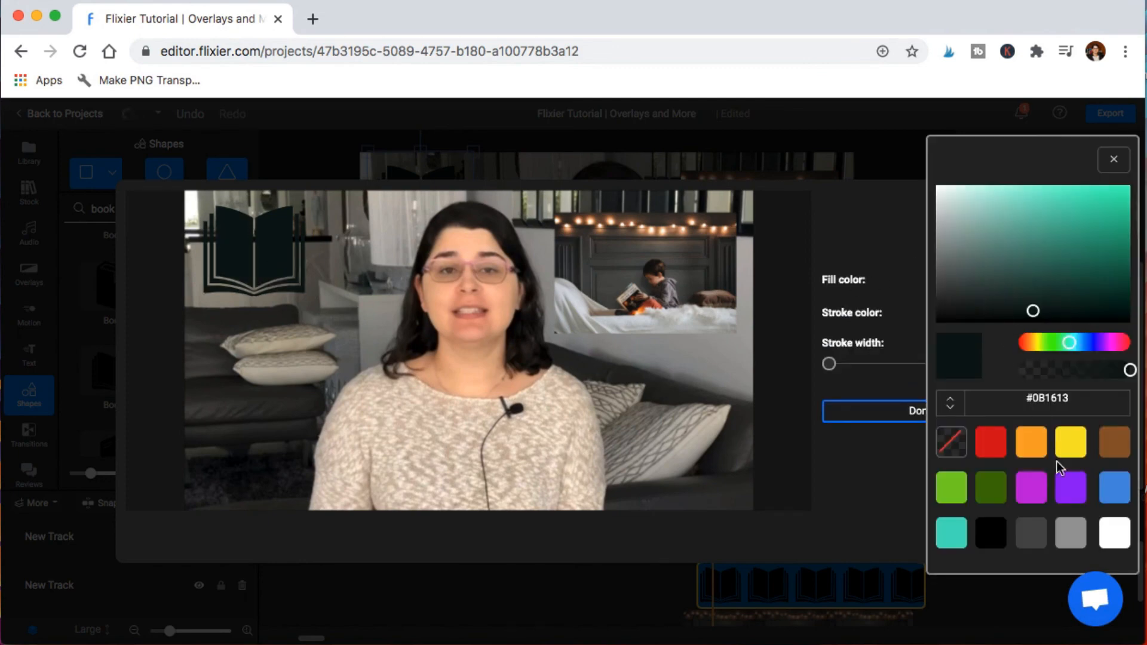
click(1003, 446)
click(227, 262)
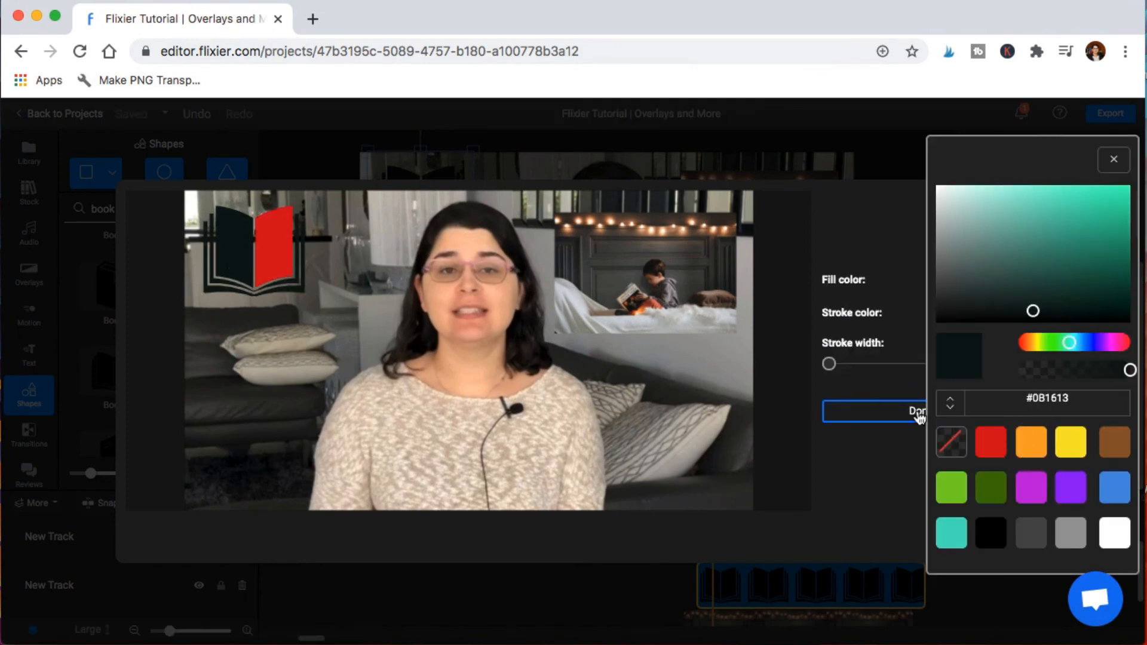
click(980, 446)
- Fill the book's outer page edges and remaining dark layer with red #D0021B, and save the SVG
click(303, 295)
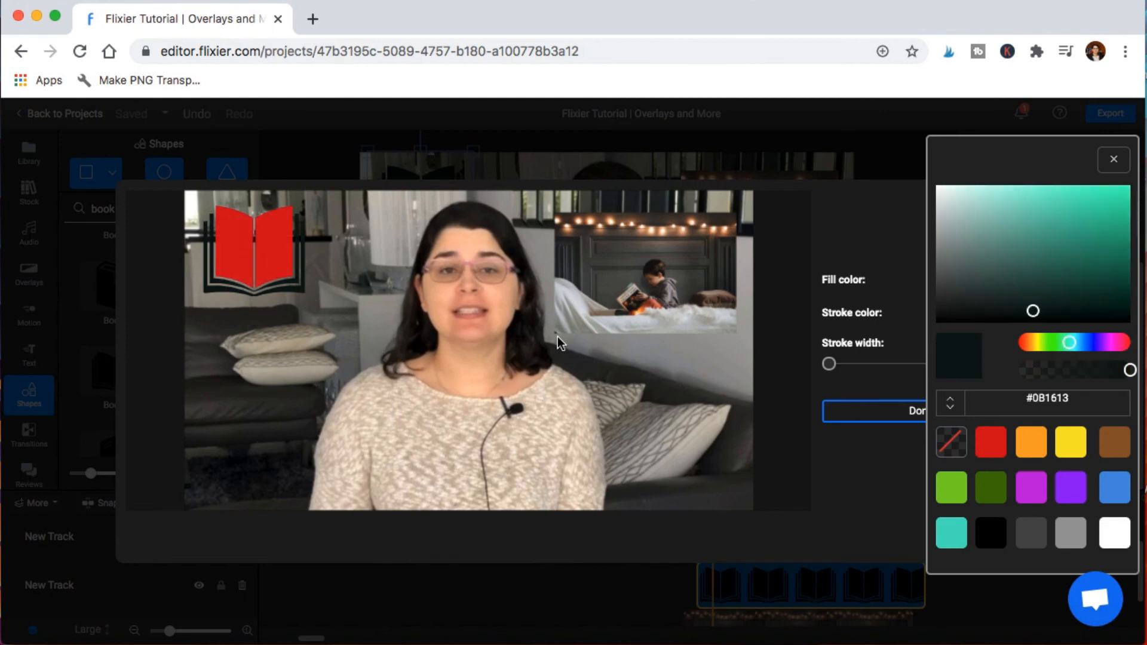
click(1002, 439)
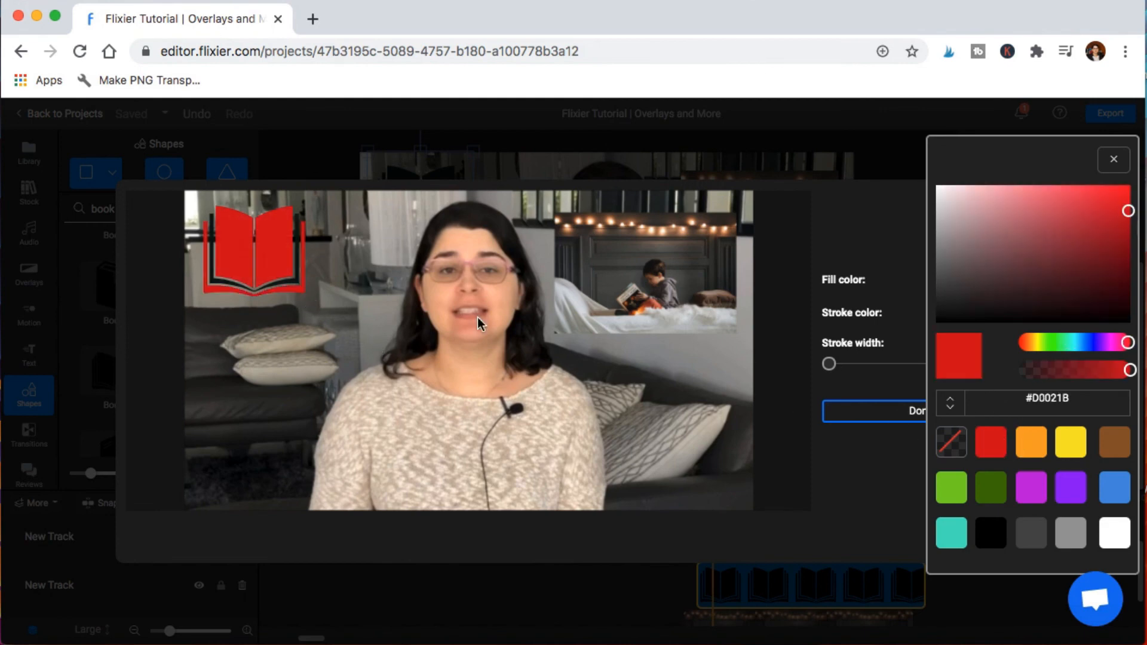
click(291, 277)
click(1003, 440)
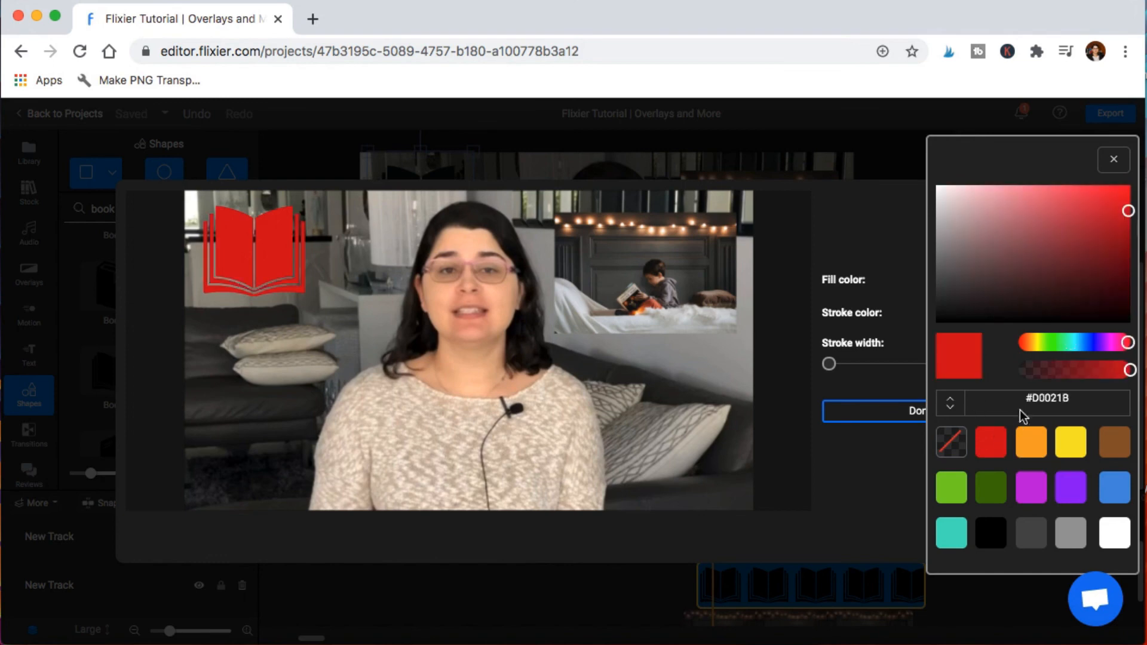
click(1114, 159)
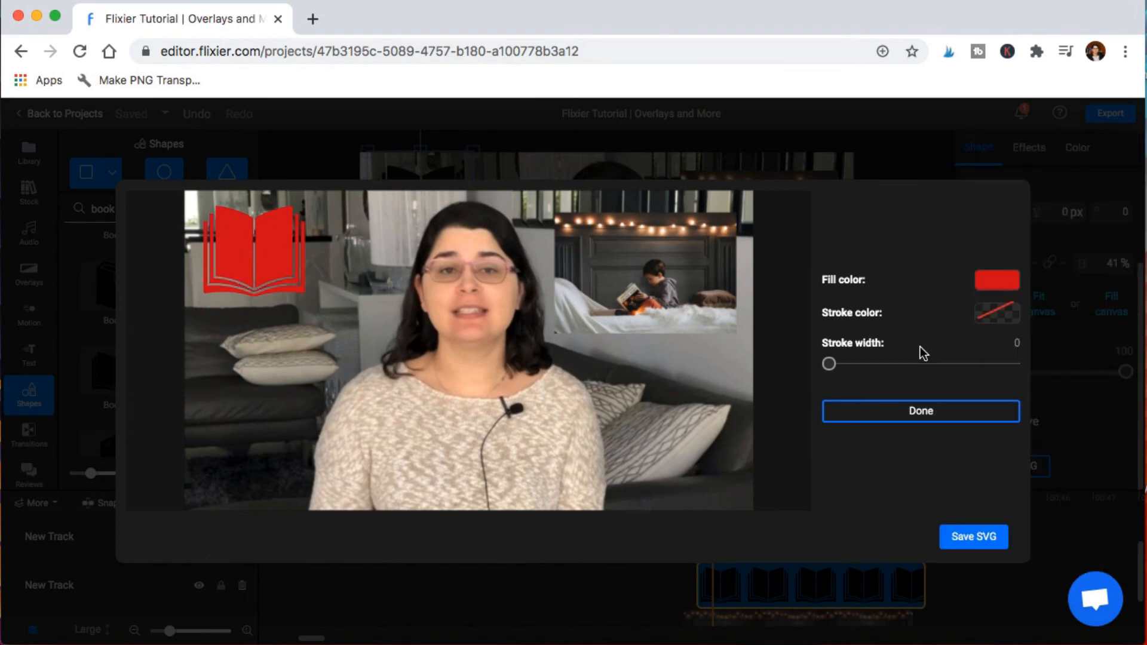
click(974, 536)
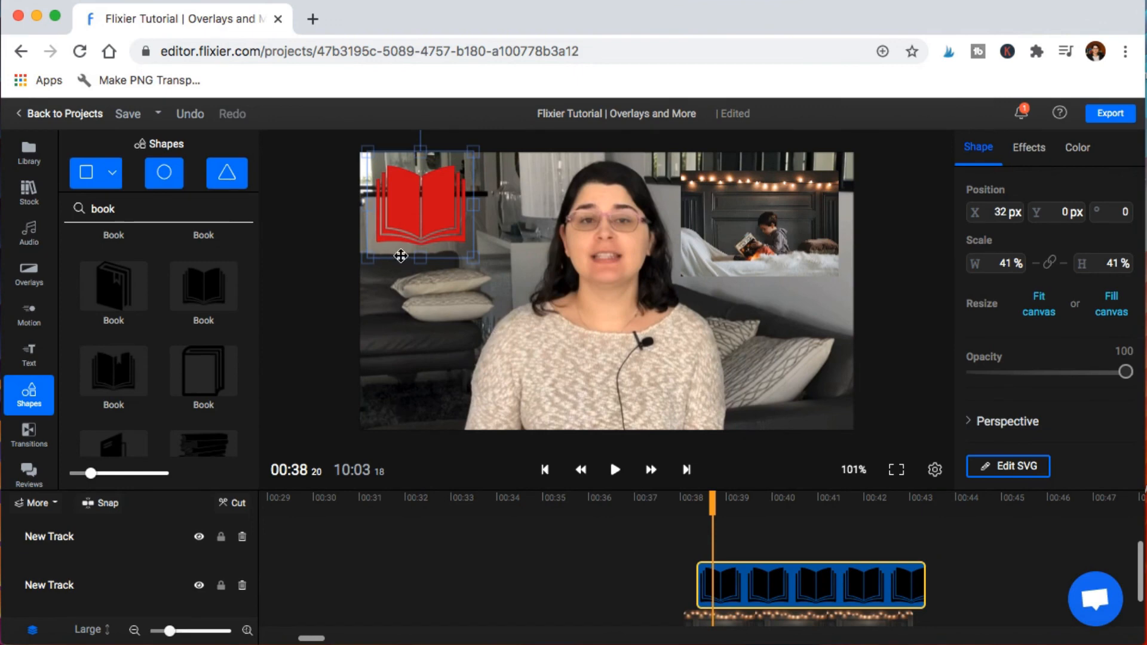
- Move the red book down beside the speaker to about X 39, Y 483 px, and show the personal media library
drag(405, 221, 414, 343)
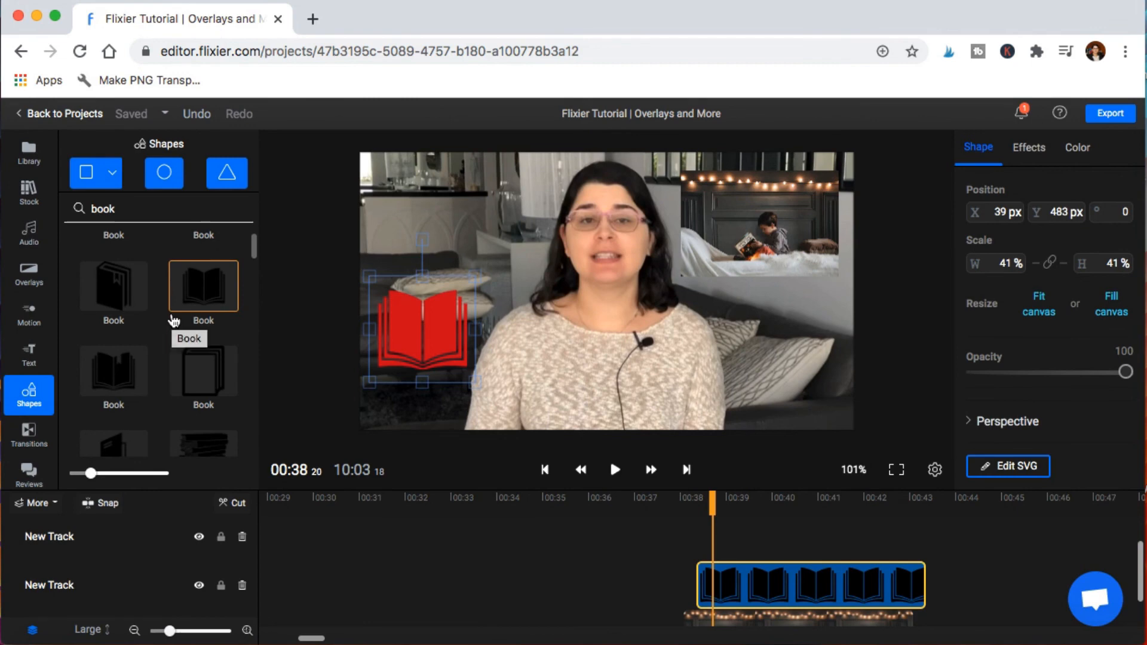
click(28, 193)
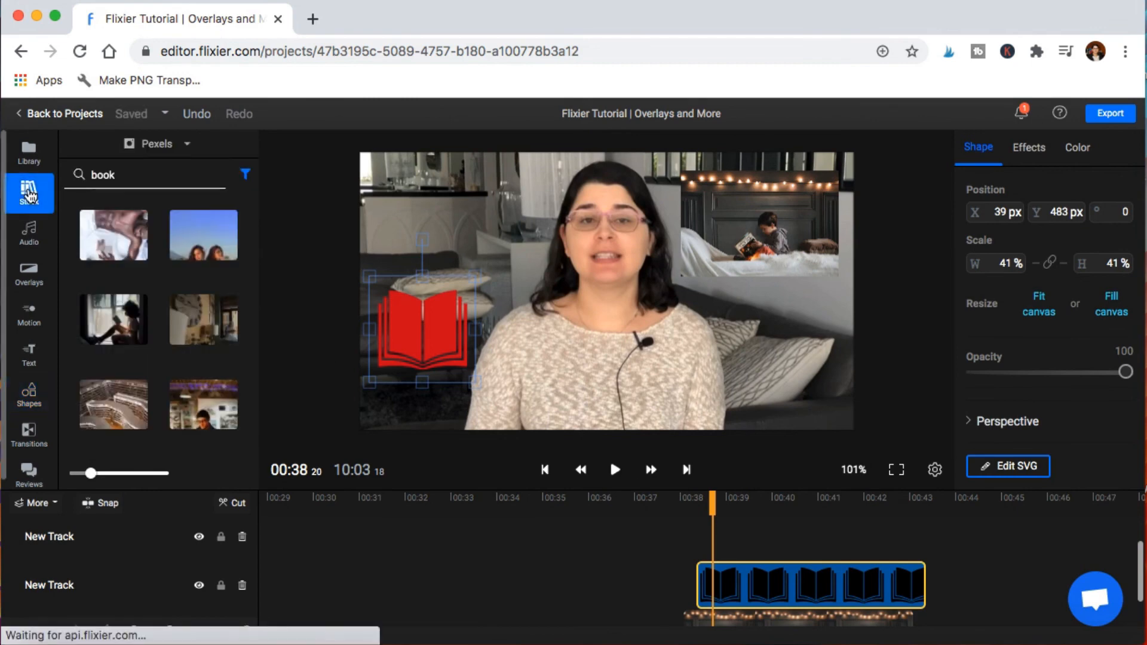
click(28, 153)
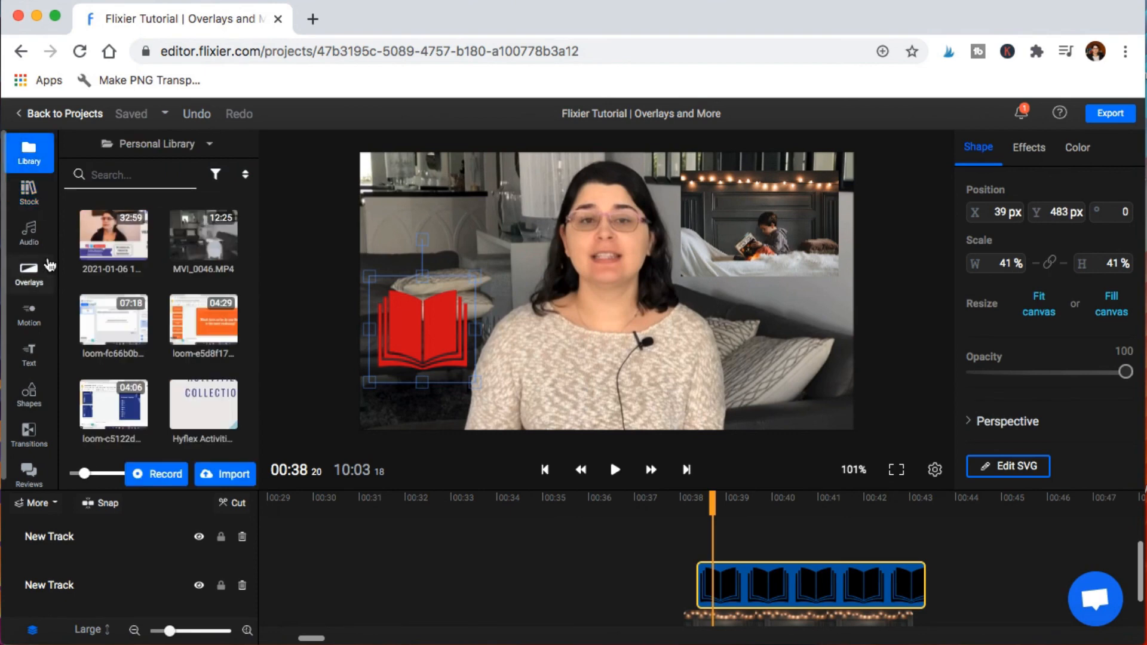